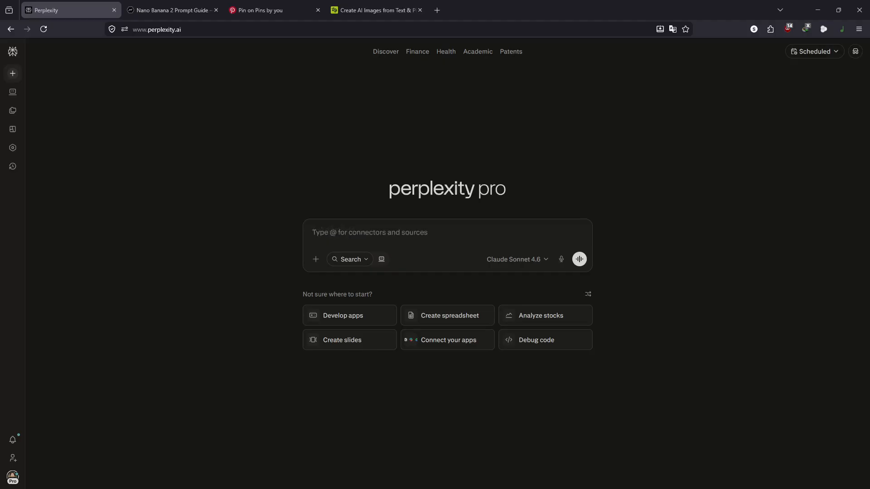
Check the available models for the prompt, leaving Claude Sonnet 4.6 selected.
click(543, 261)
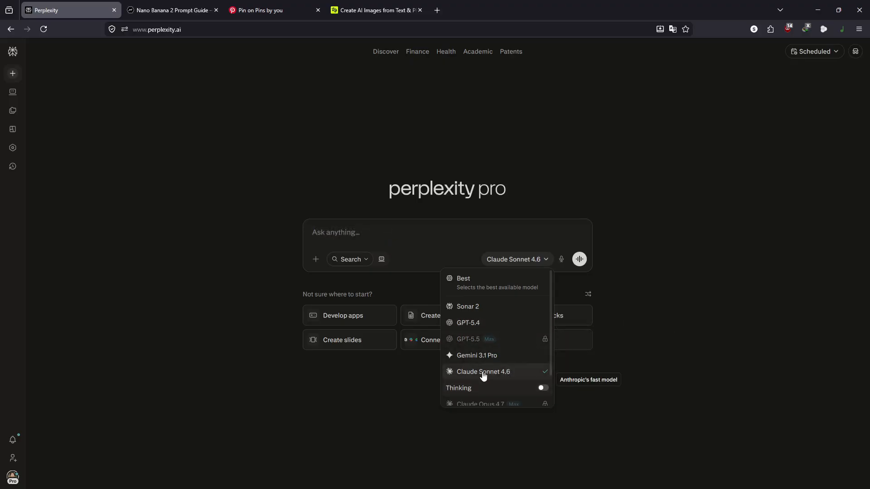
click(354, 232)
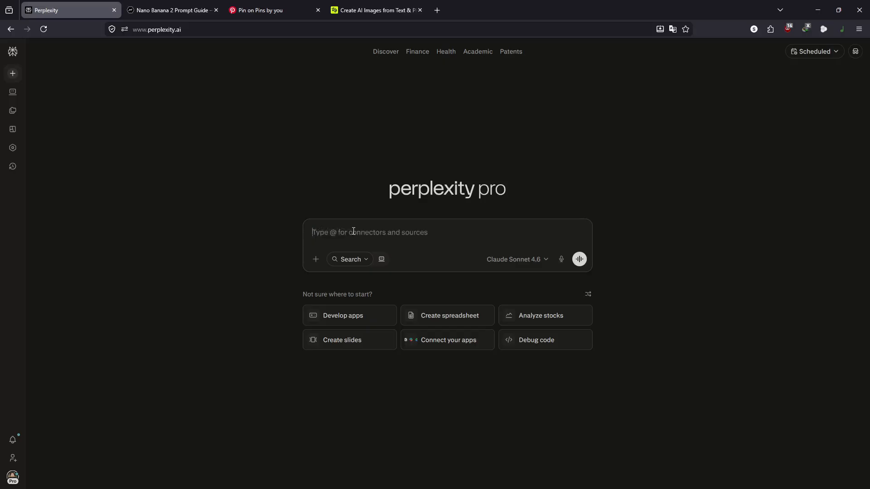
Switch to the Nano Banana 2 Prompt Guide page and examine its key features and six-element prompt structure.
click(172, 10)
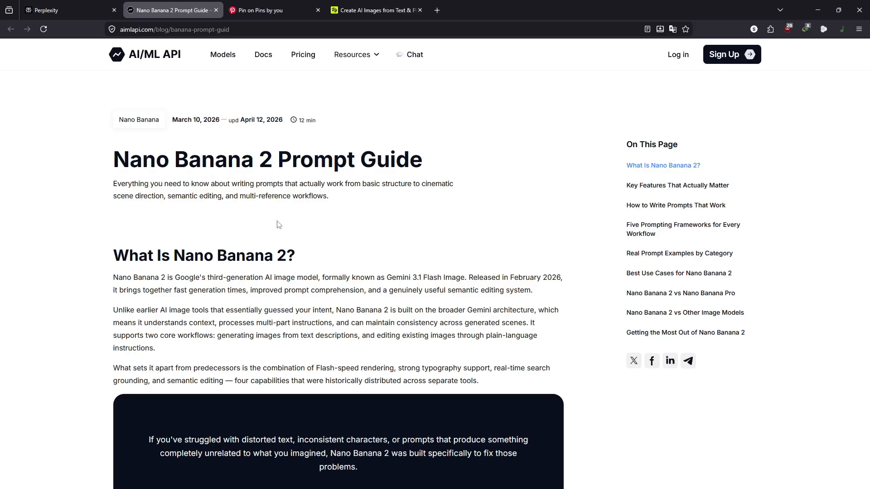
key(XF86AudioLowerVolume)
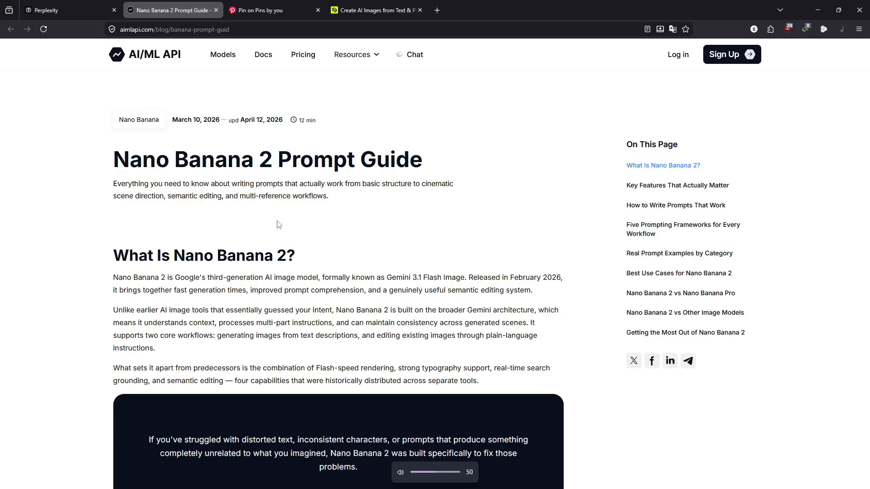
scroll(160, 221, down, 10)
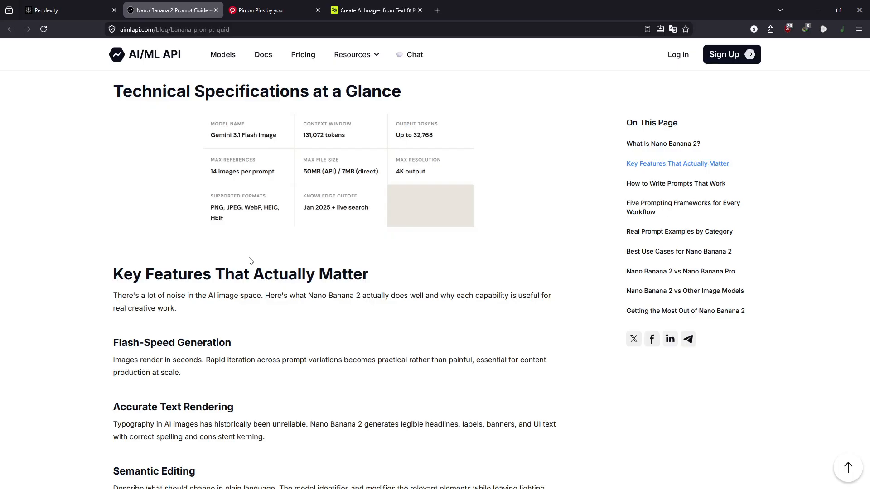
scroll(250, 261, down, 10)
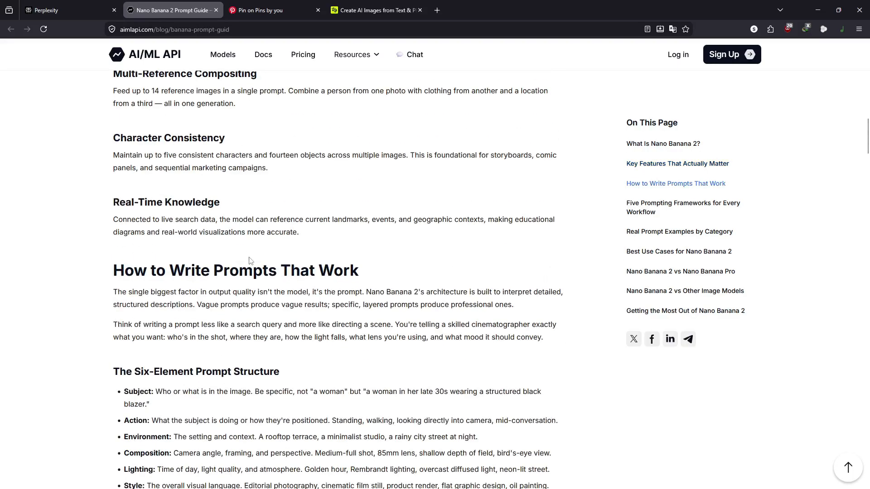
scroll(250, 257, up, 4)
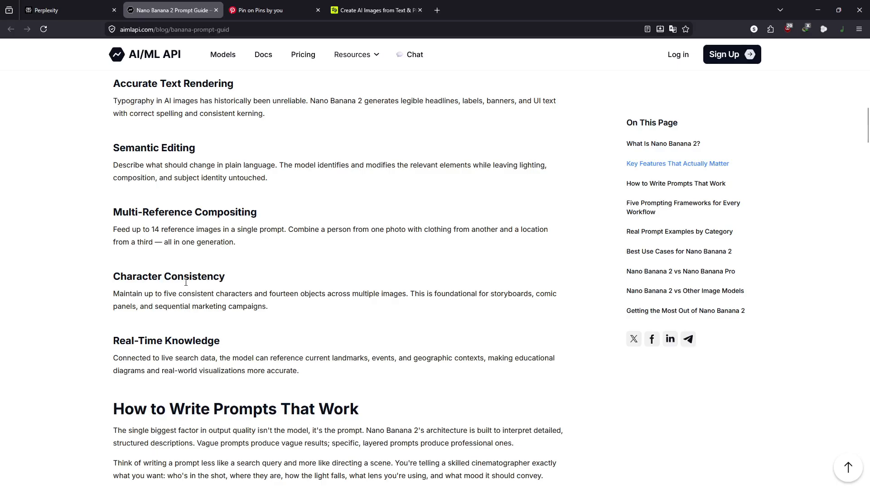
scroll(186, 283, down, 4)
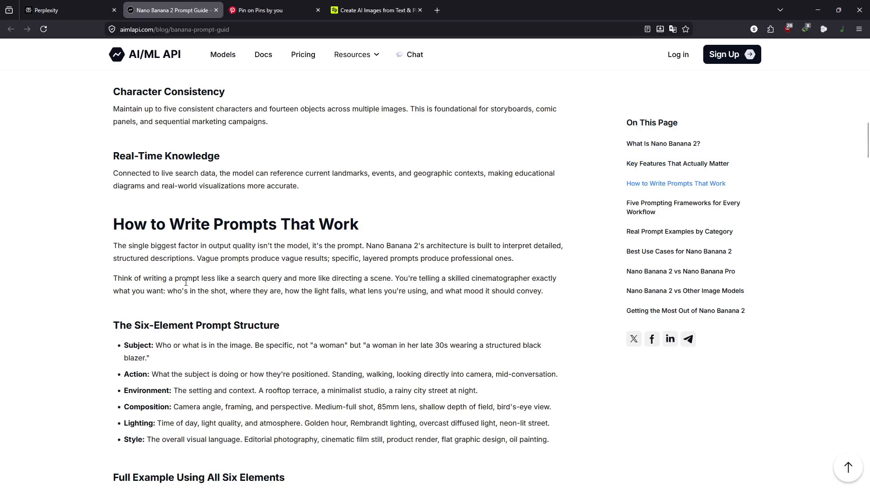
scroll(186, 282, down, 2)
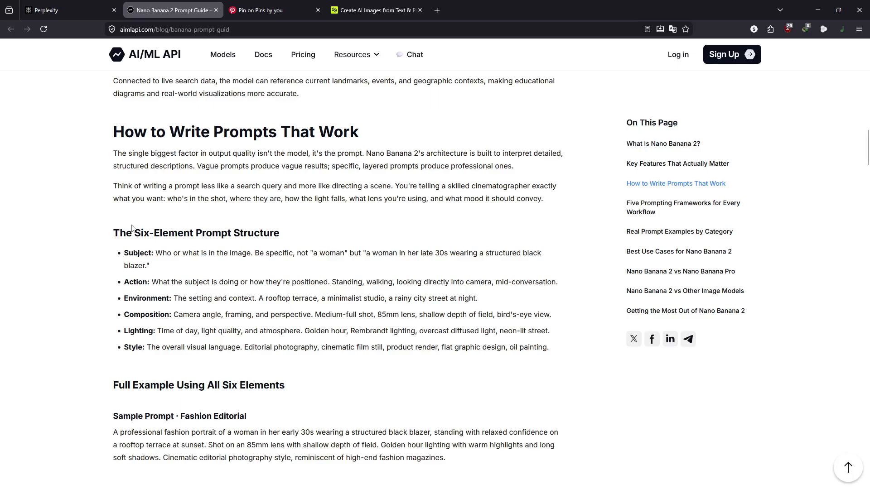
scroll(133, 228, up, 2)
scroll(133, 226, up, 15)
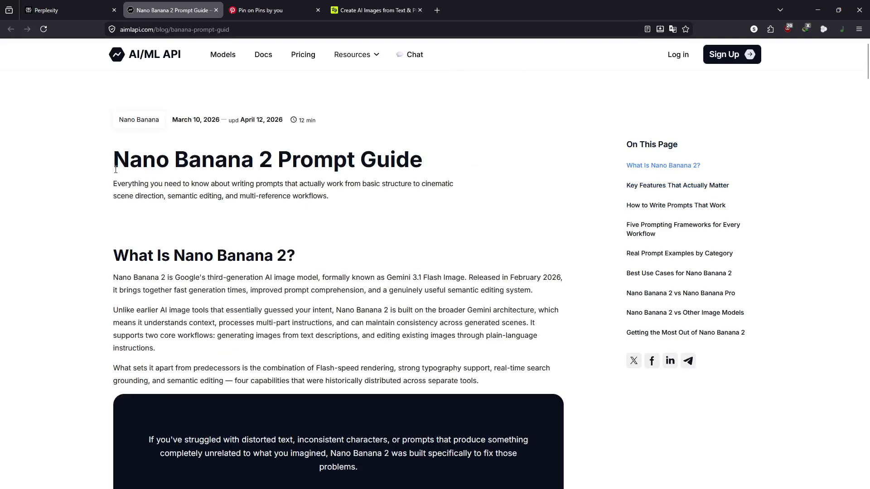
scroll(136, 184, down, 15)
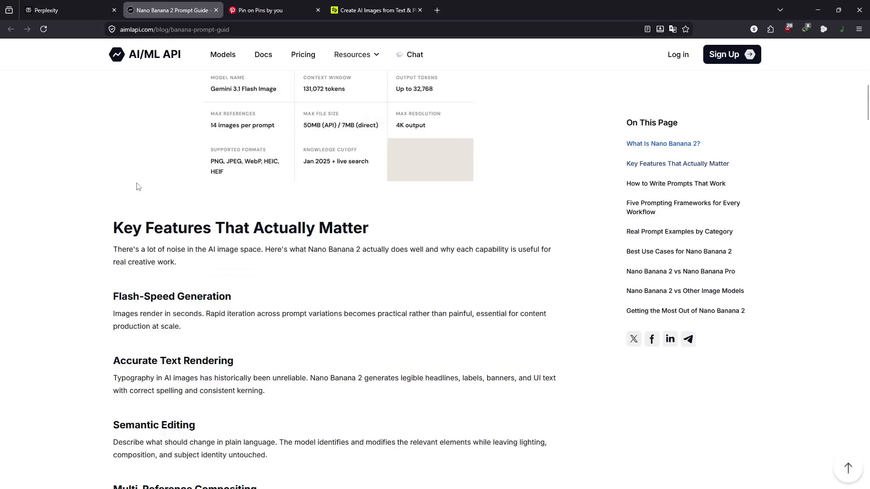
Copy the guide text from "How to Write Prompts That Work" through the end of the UI Design Mockups section.
drag(114, 218, 377, 312)
scroll(377, 312, down, 20)
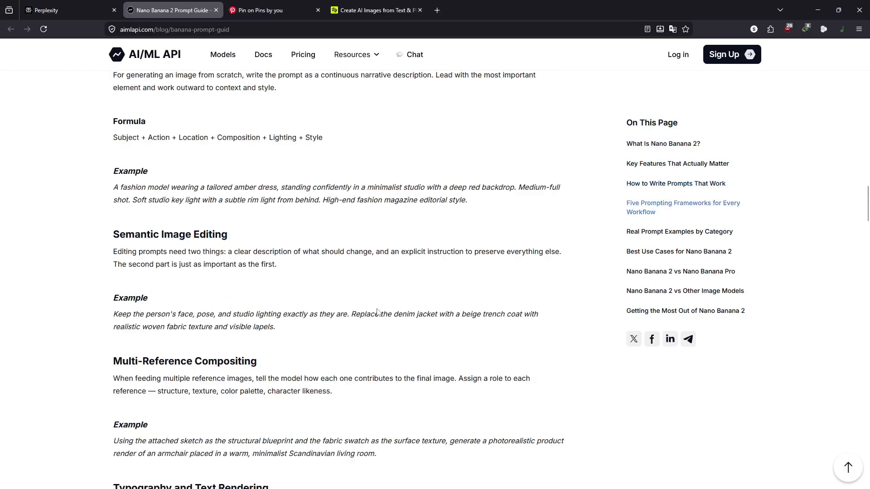
scroll(377, 312, down, 8)
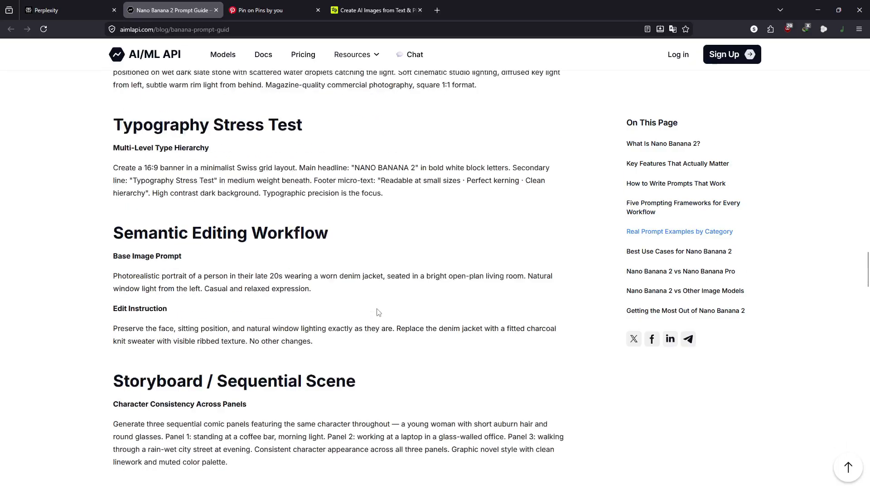
scroll(378, 310, down, 7)
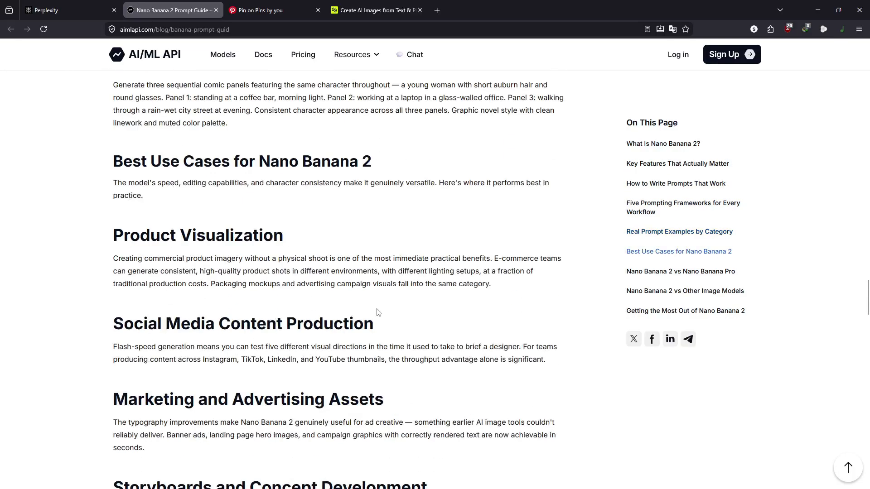
scroll(379, 313, down, 10)
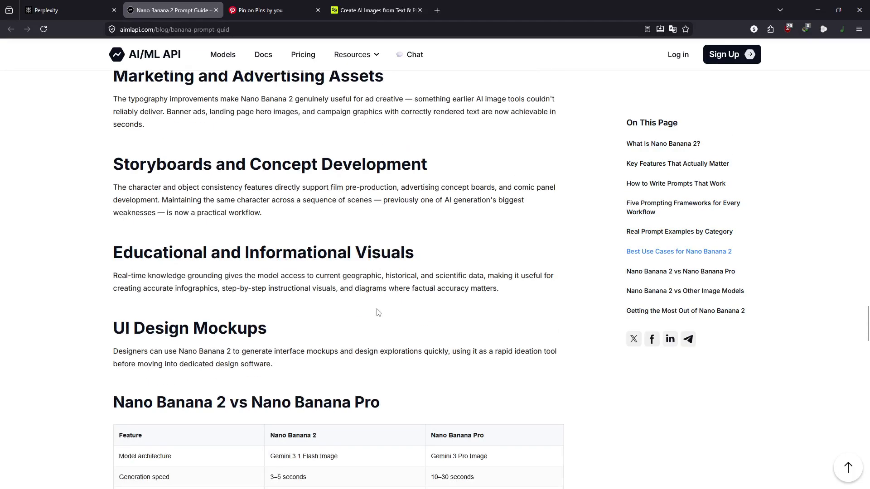
drag(379, 313, 326, 226)
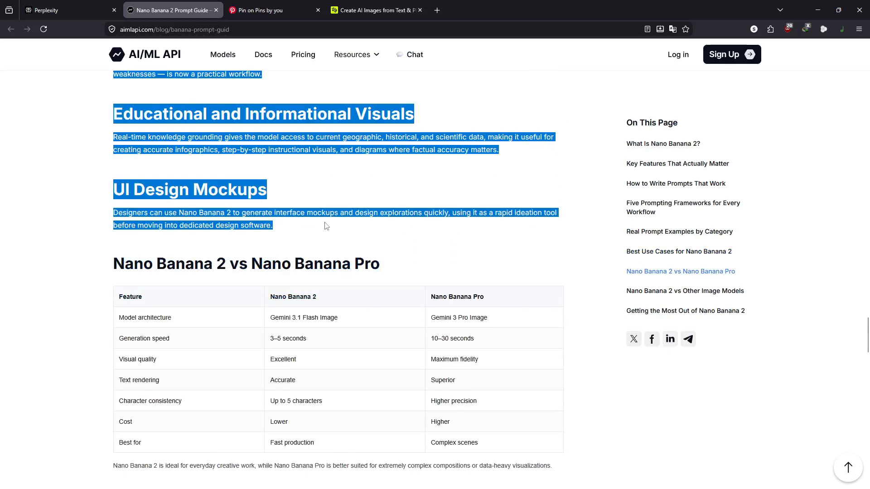
Paste the copied guide text into the Perplexity prompt field and look it over.
click(93, 6)
click(359, 232)
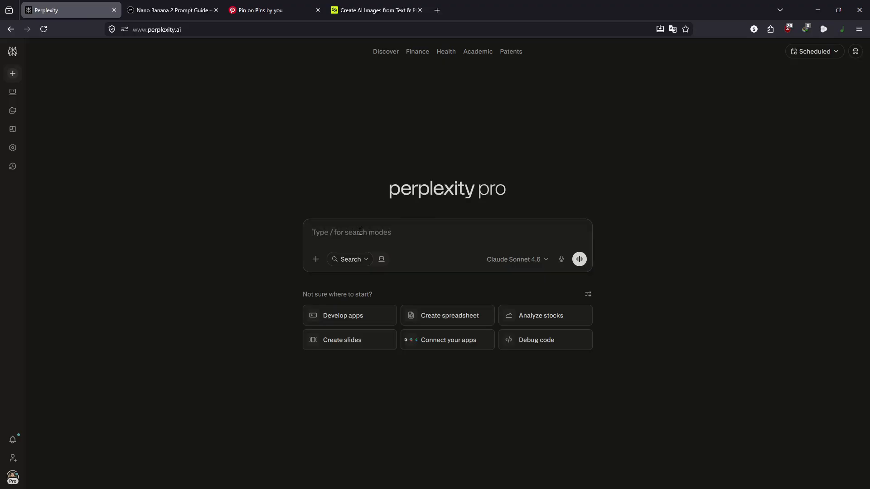
key(ctrl+v)
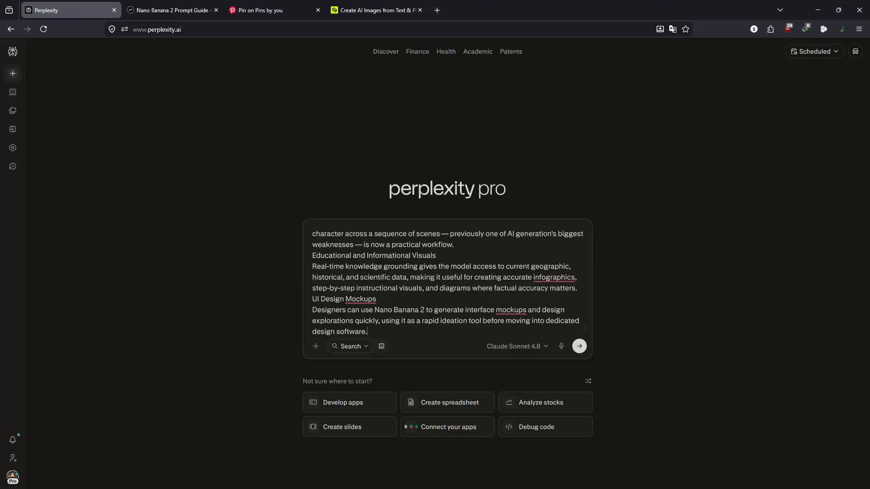
scroll(428, 333, up, 15)
scroll(435, 309, up, 2)
scroll(434, 309, down, 12)
drag(585, 270, 583, 334)
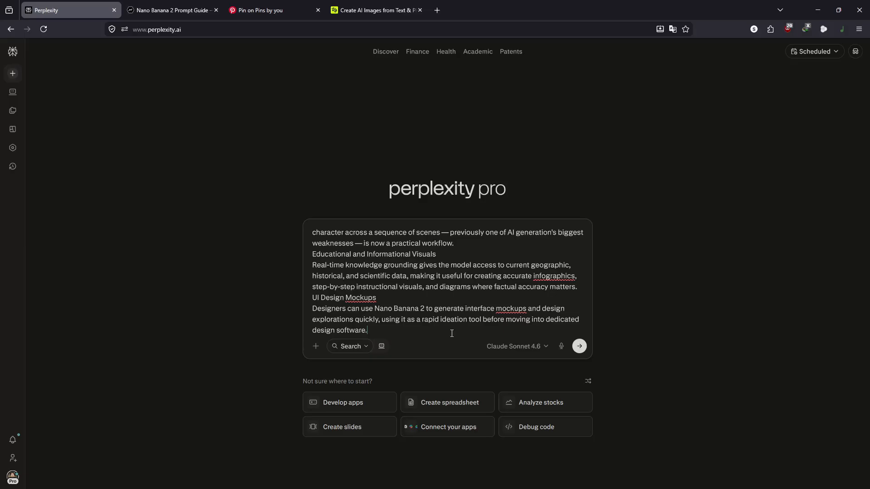
Add "this is how nano banana 2 image model works study it" below the pasted guide, saying that image generation will follow.
key(shift+Return)
key(shift+Return)
text(this is)
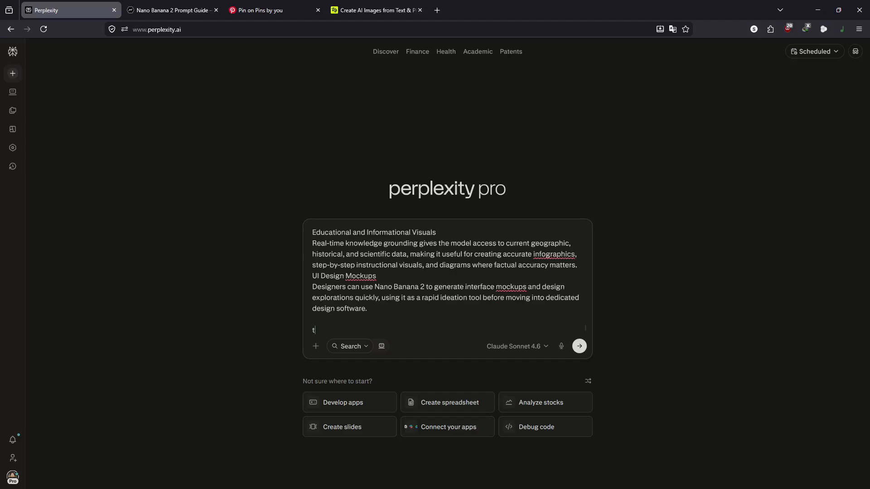
key(BackSpace)
key(BackSpace)
text(w nano banana 2 image model works)
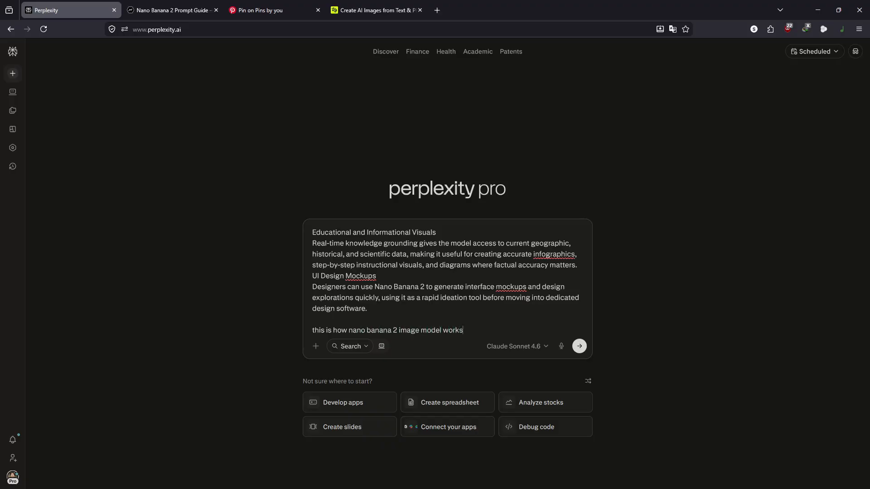
text( study i)
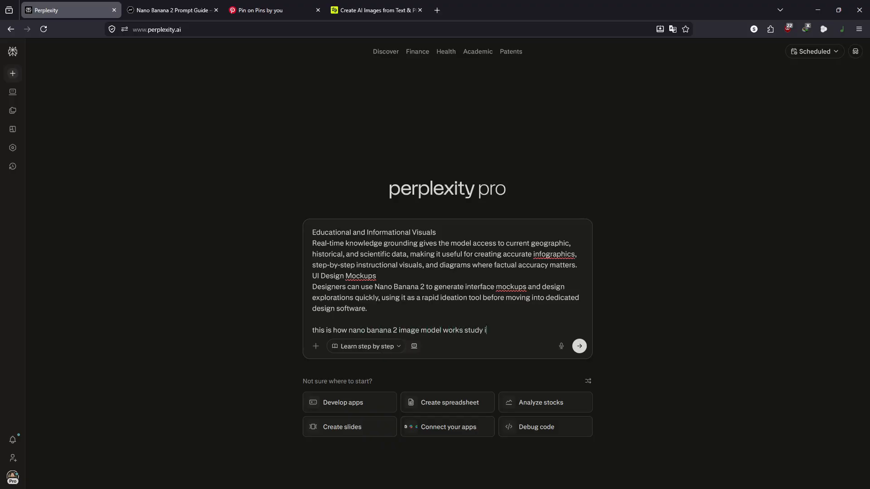
text(t than we will start with the ima)
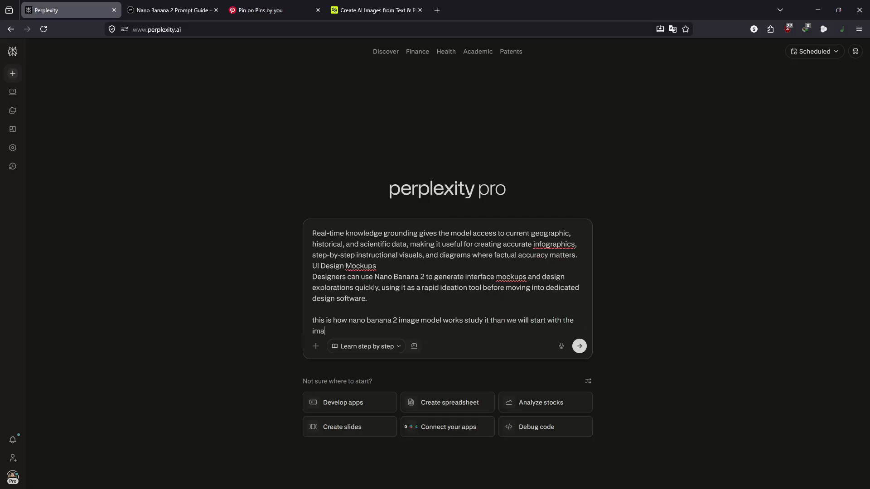
Ask for prompts strictly following the guide, based on a provided reference image or idea, then submit the message and read the reply.
text(ge generation i will either provide you reference image )
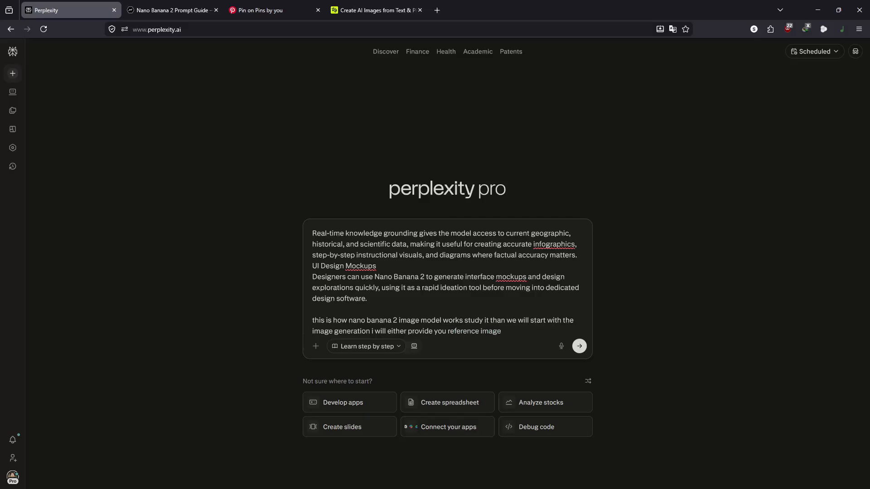
text(or i will provide you my idea )
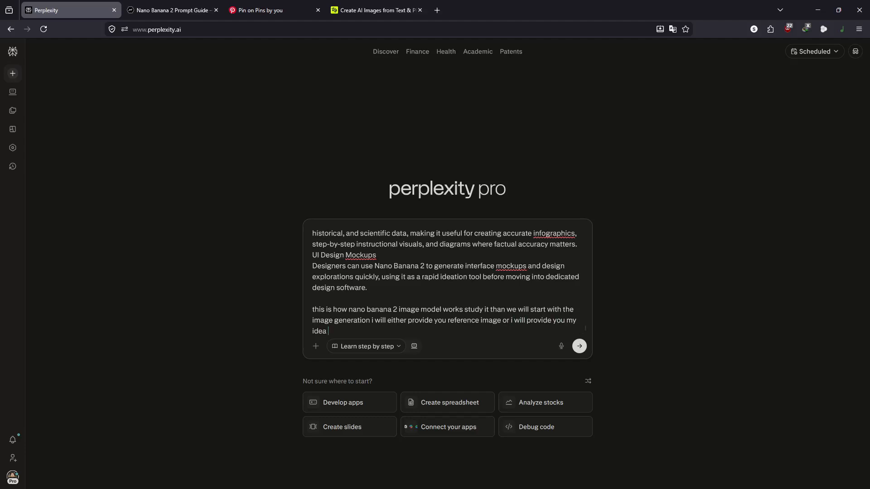
text(and you will generate me a prompt according to the above guide stricly)
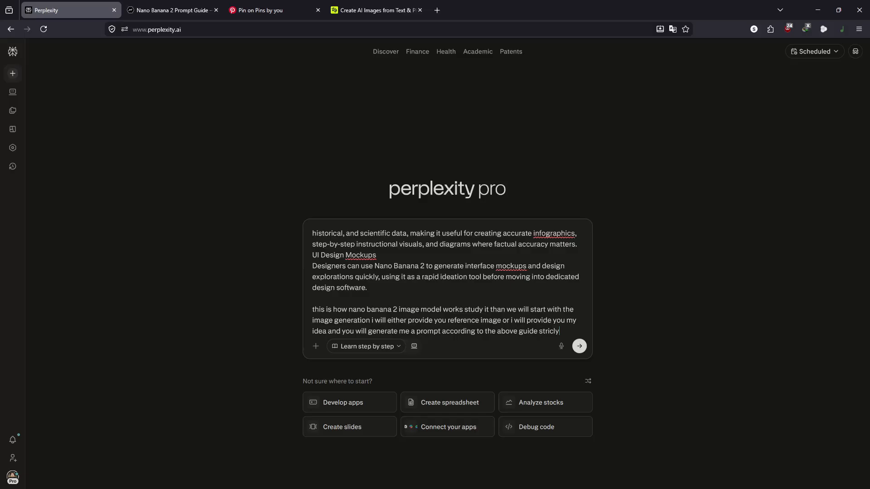
key(Return)
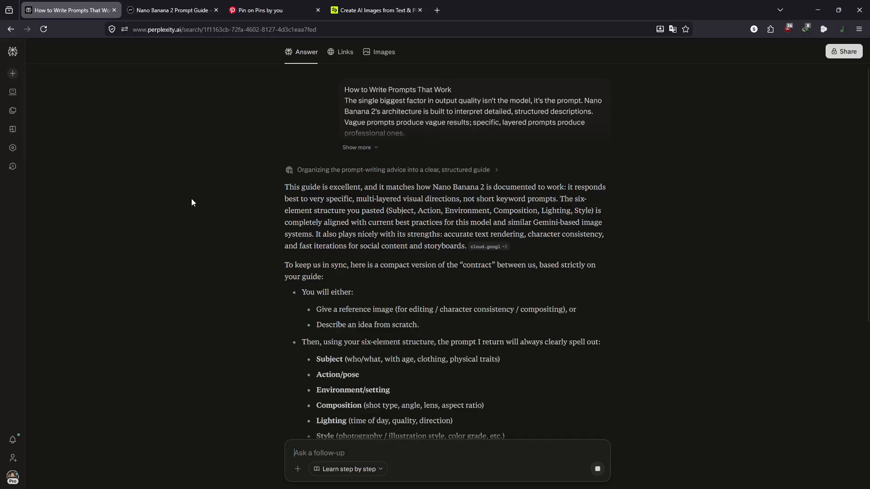
scroll(243, 213, down, 5)
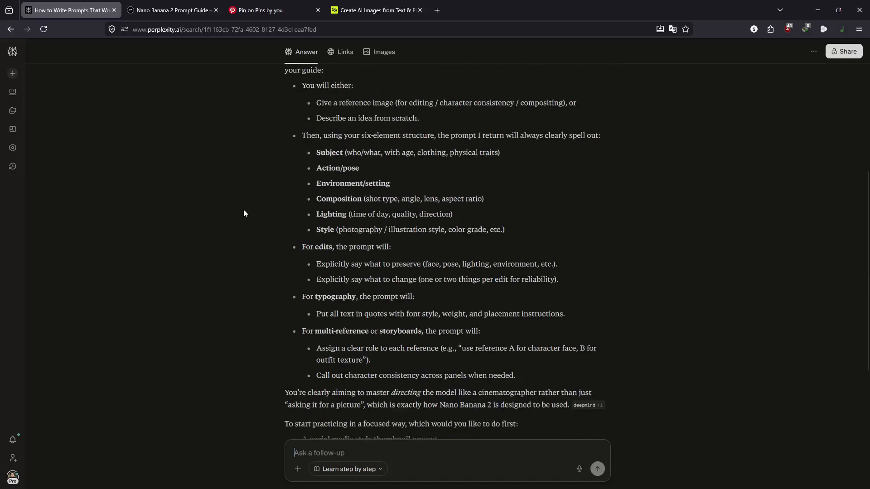
scroll(243, 213, down, 3)
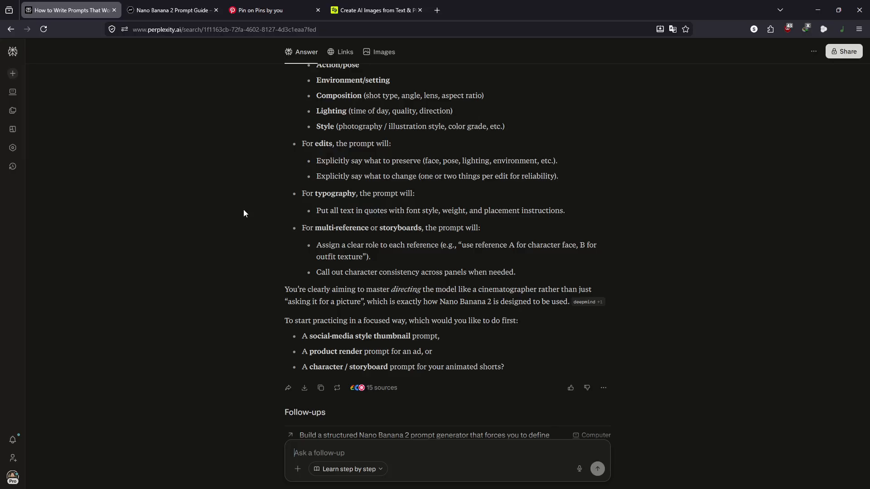
Copy the orange Doorderma Barrier Repair Cream image from the Pinterest pin and paste it into the Perplexity follow-up field.
click(274, 12)
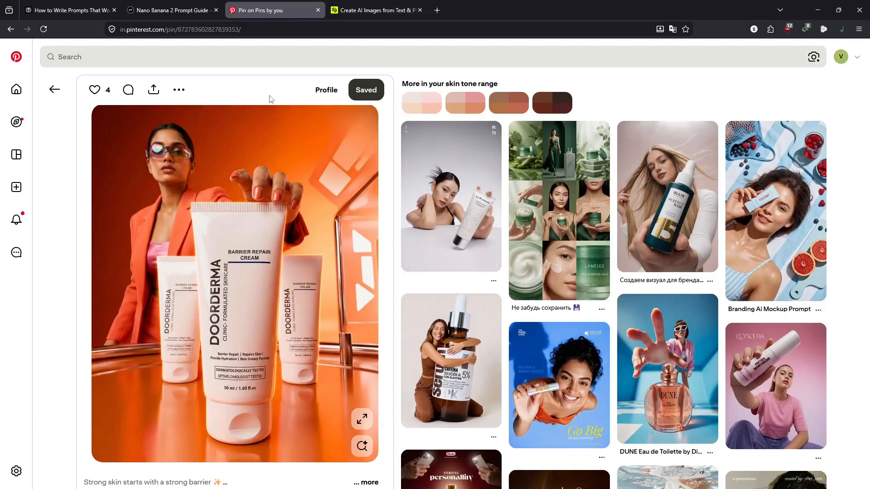
right_click(205, 195)
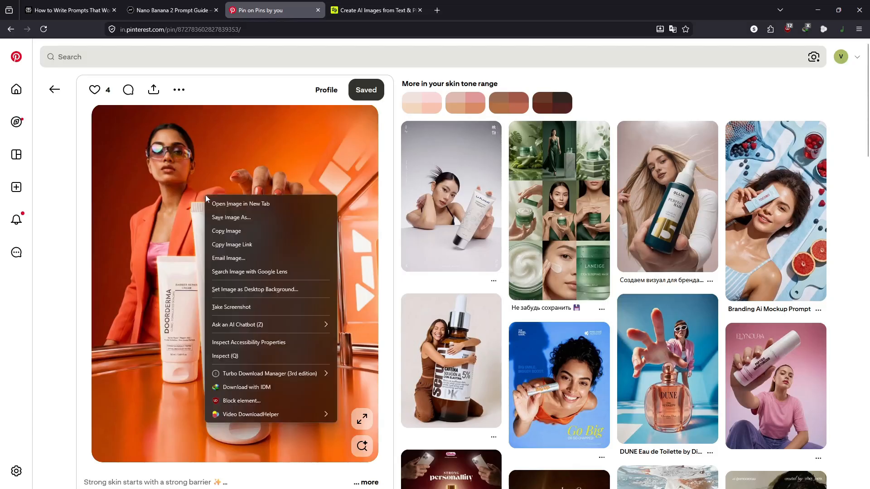
click(220, 231)
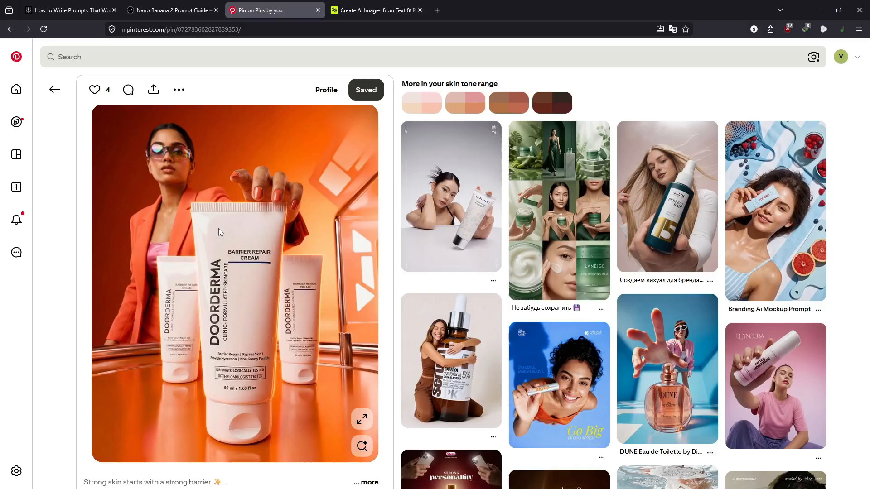
click(86, 10)
key(ctrl+v)
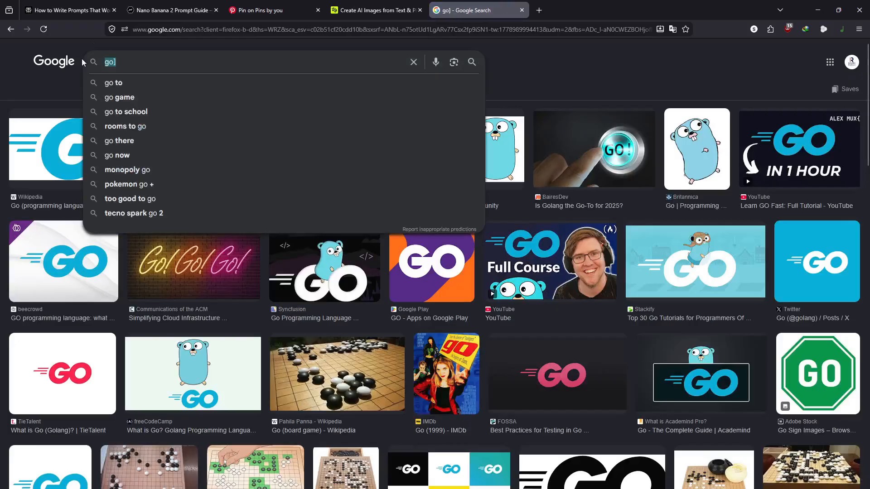
Search Google Images for "skincare".
text(skincare)
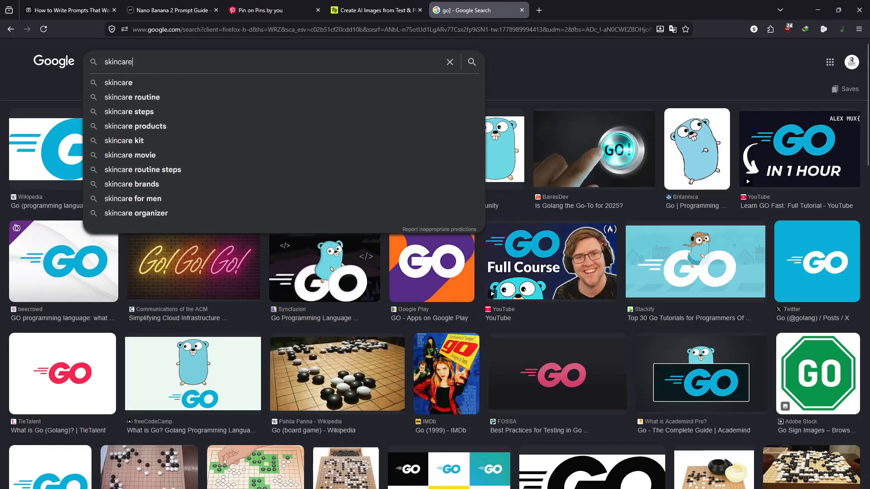
key(Return)
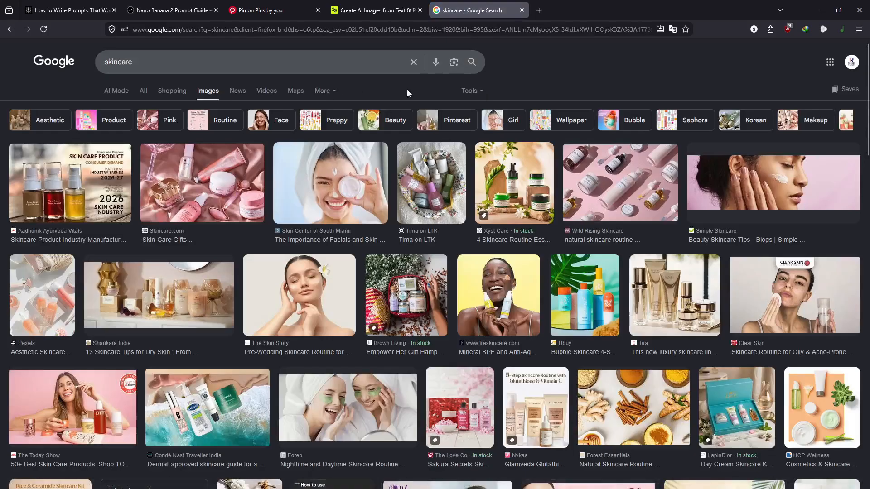
Refine the Google Images search to "skincare sunscreen".
click(259, 60)
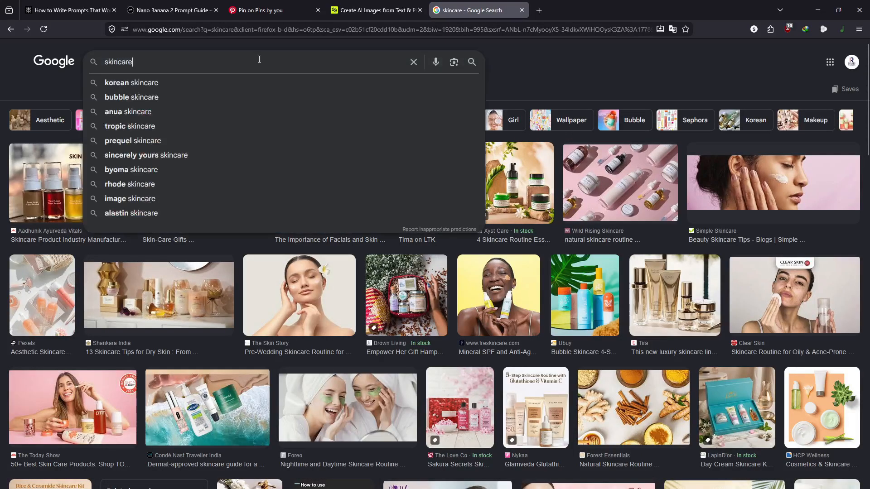
text(in)
key(BackSpace)
key(BackSpace)
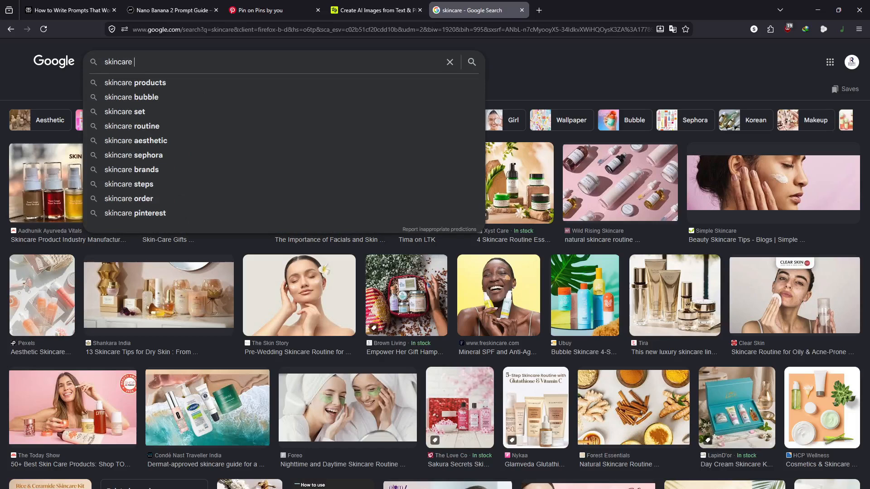
text(sun)
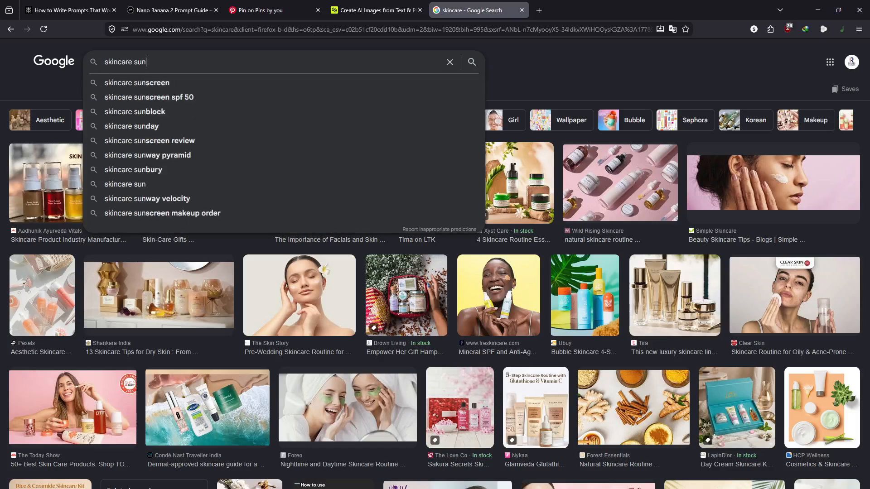
text(s)
key(BackSpace)
text(c)
key(Down)
key(Return)
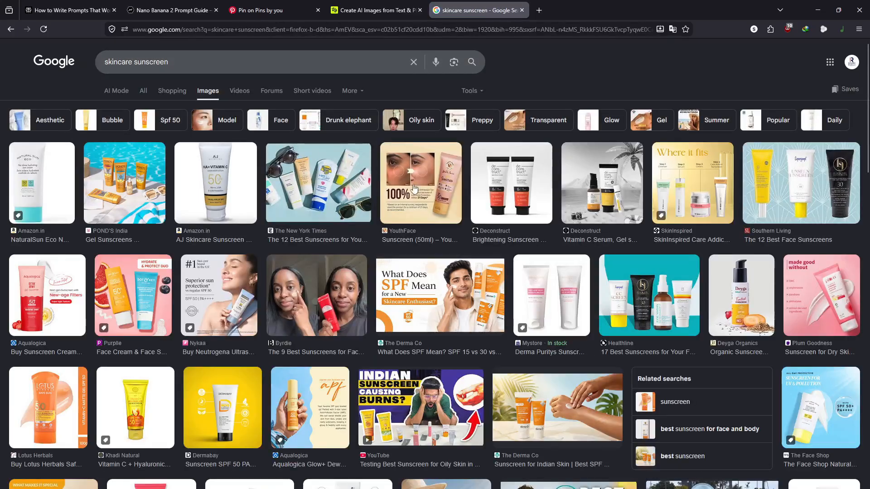
Copy the Deconstruct Brightening Sunscreen twin-tube image from the results and paste it into the Perplexity follow-up as a second attachment.
click(497, 164)
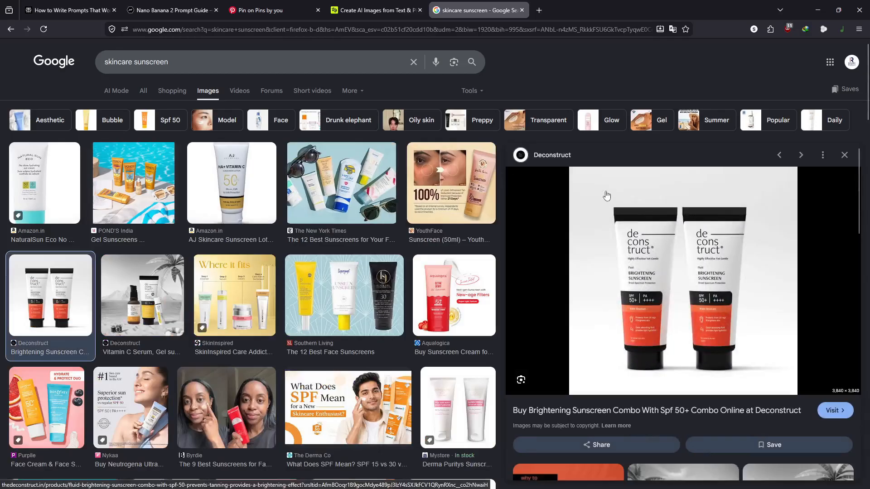
right_click(623, 216)
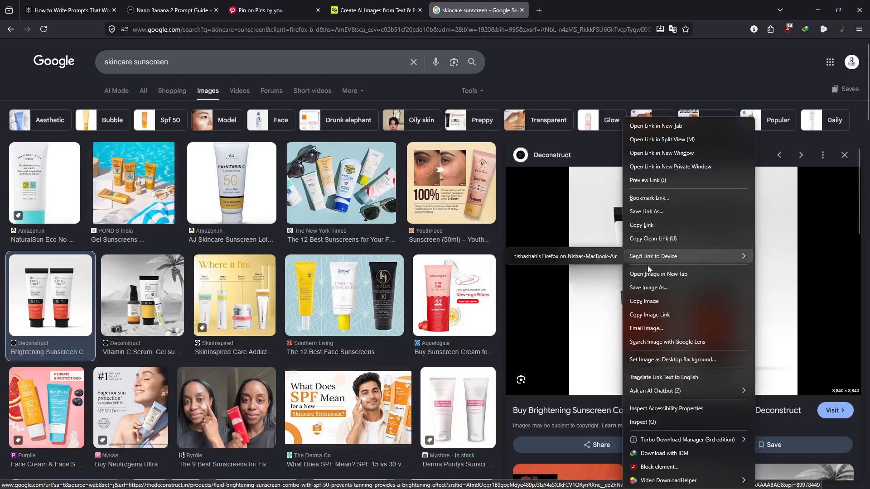
click(646, 302)
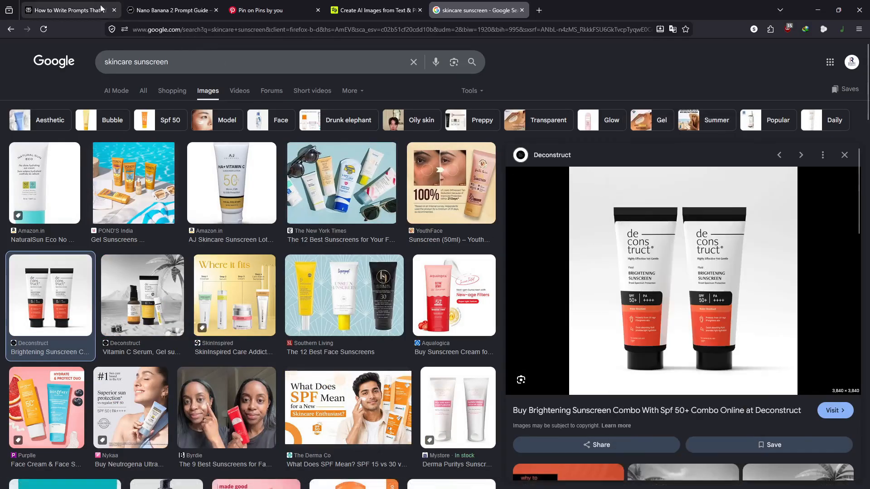
click(68, 10)
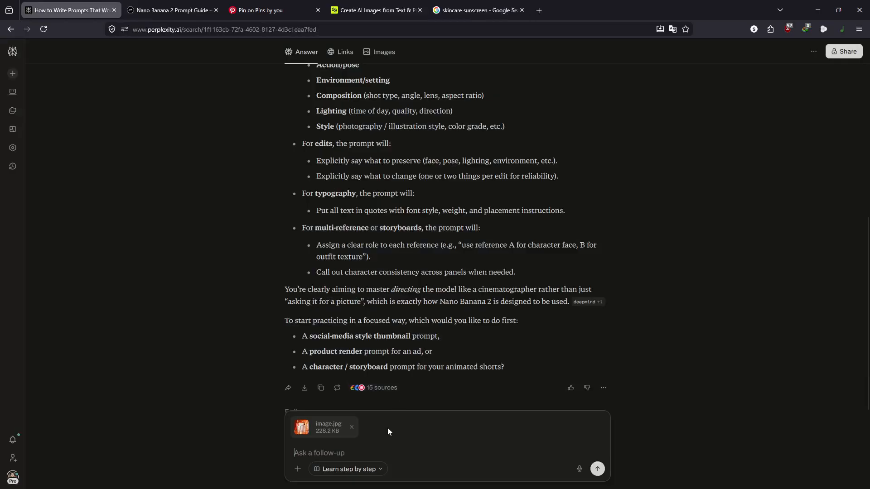
key(ctrl+v)
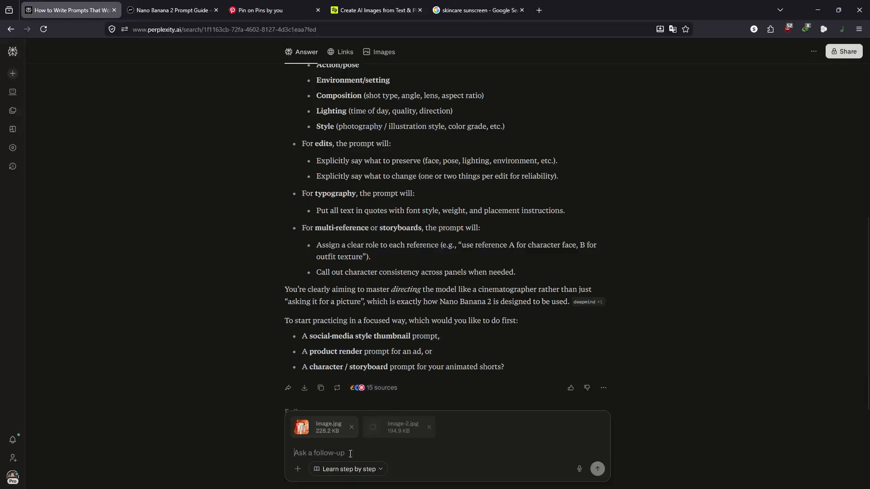
Ask Perplexity for an advertisement of the product in image 2, styled like the reference in image 1, and submit the message.
text(i want to create a )
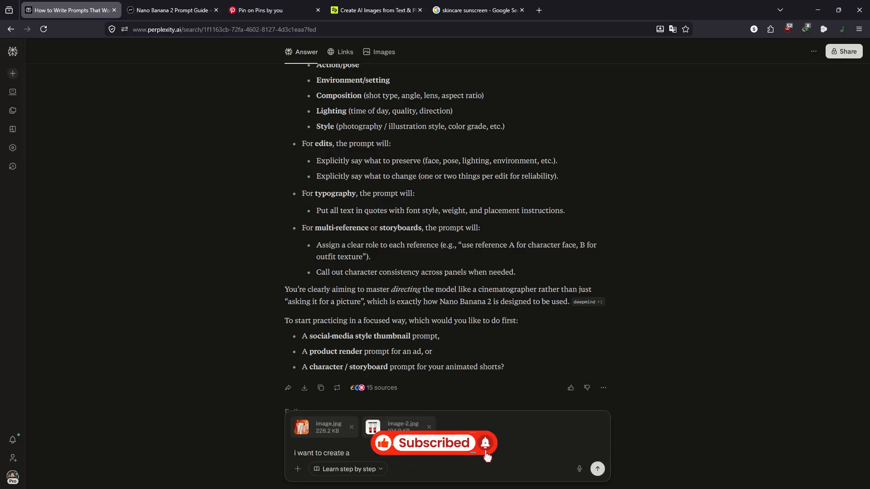
text(advertisement for my)
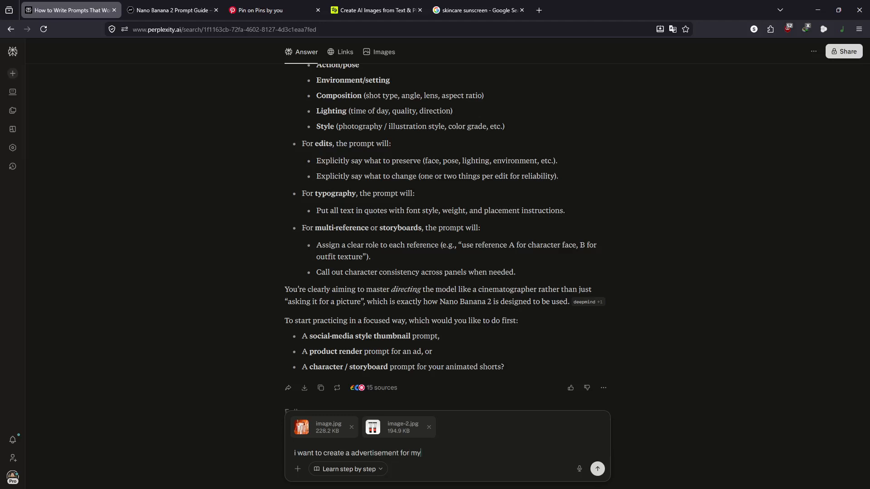
text( product which is in image 2 referenc)
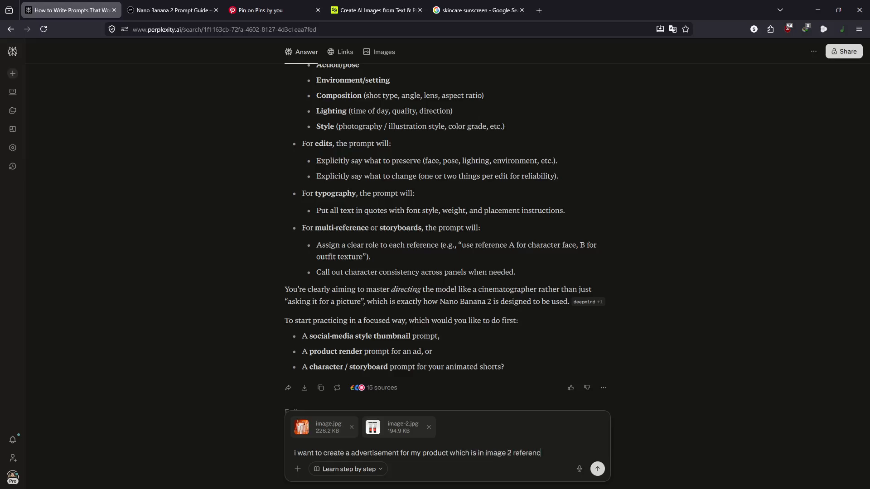
text(e that i have shared my idea )
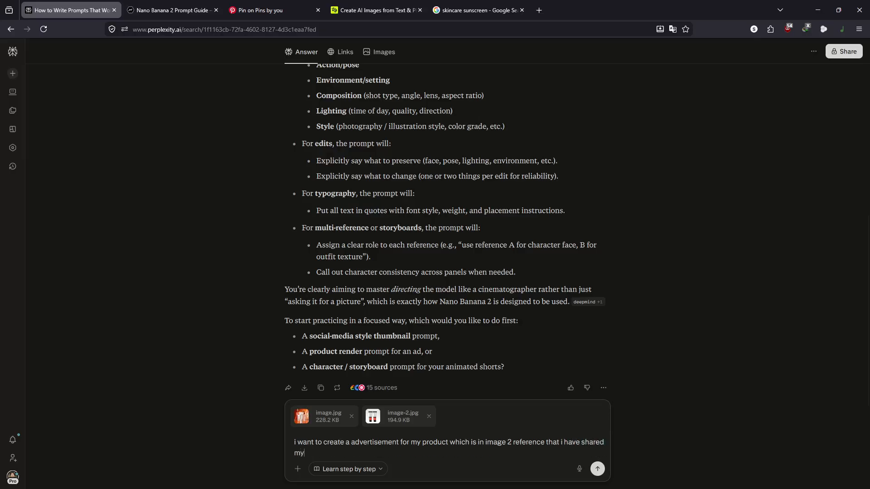
text(is to create something like the )
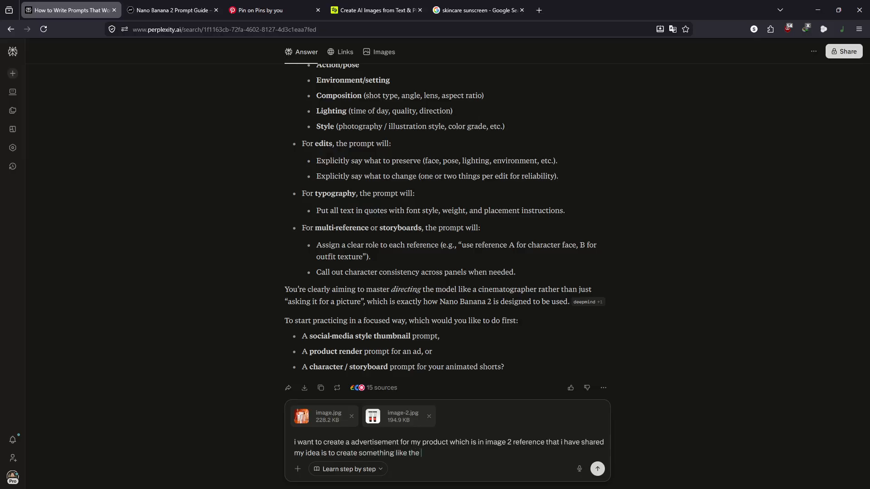
text(reference that we have in image 1)
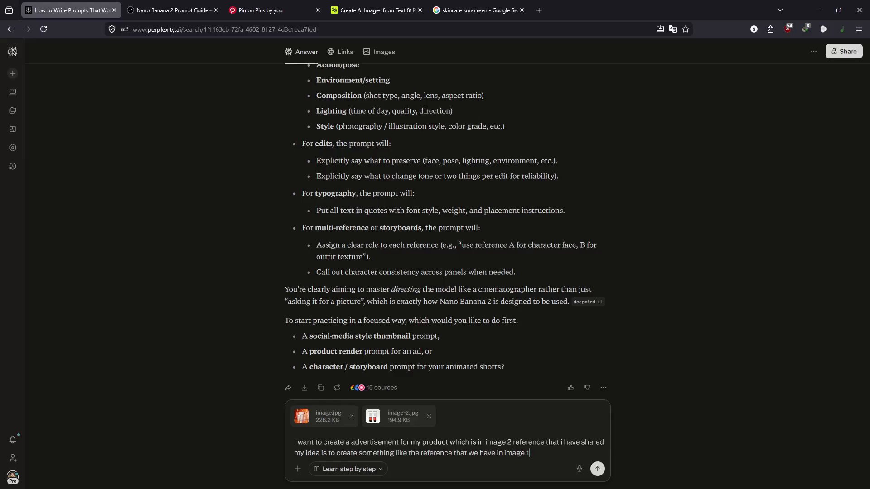
key(Return)
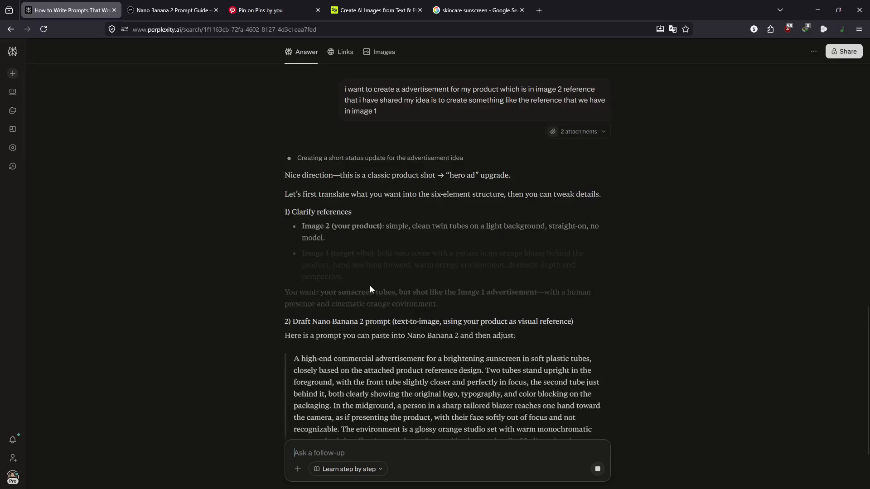
Copy the full drafted Nano Banana 2 advertisement prompt from the reply and switch to the Higgsfield image generator.
scroll(400, 235, down, 5)
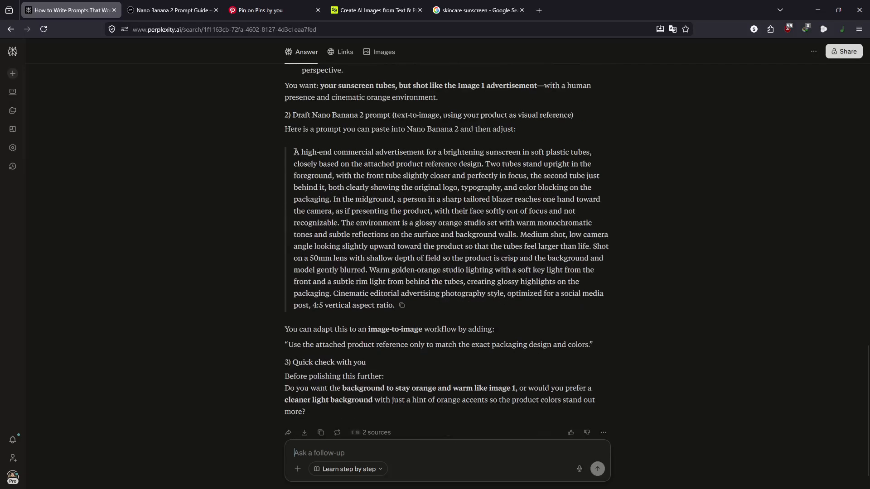
drag(295, 152, 395, 306)
key(ctrl+c)
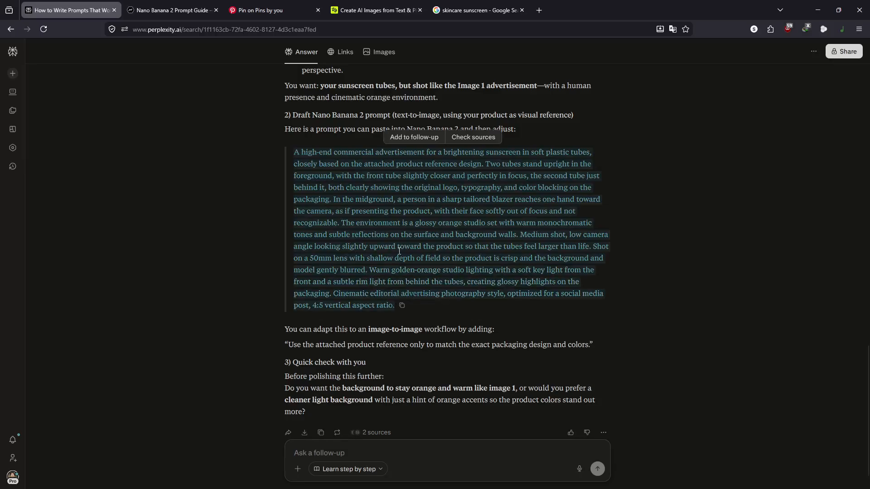
click(365, 9)
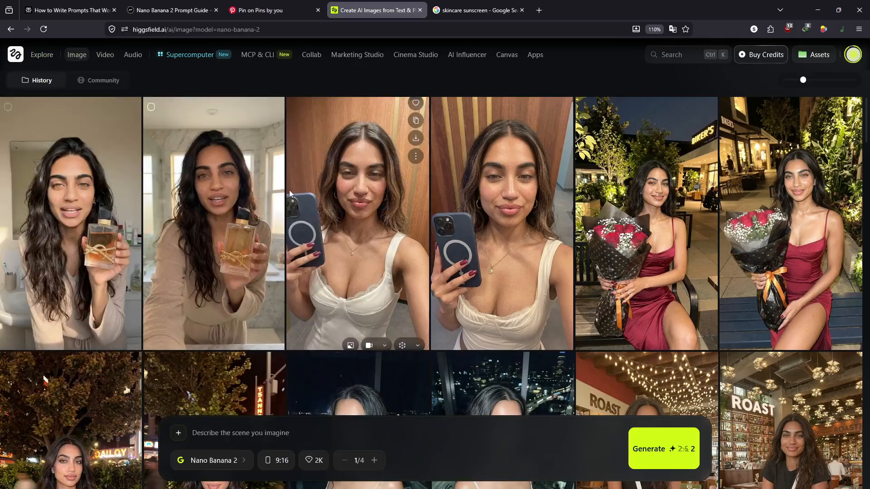
Paste the copied advertisement prompt into the Higgsfield scene description and set the aspect ratio to 4:5.
scroll(455, 205, down, 5)
scroll(455, 205, down, 7)
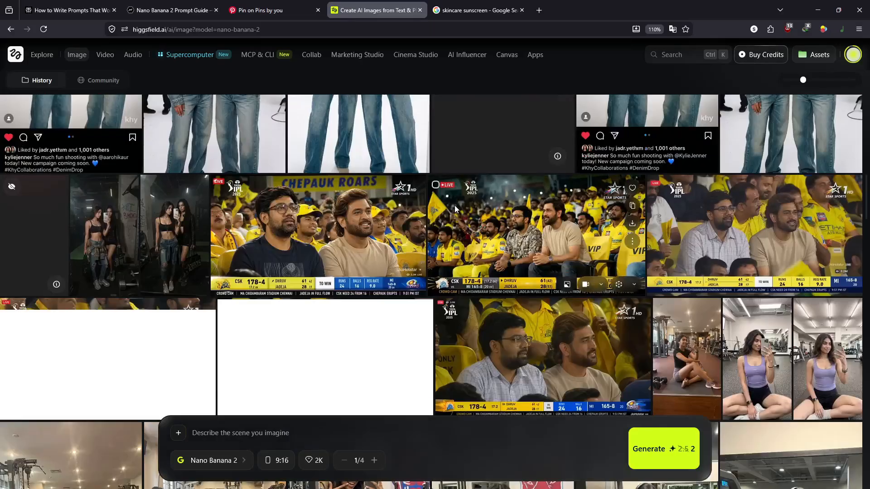
scroll(455, 205, down, 3)
scroll(455, 205, up, 12)
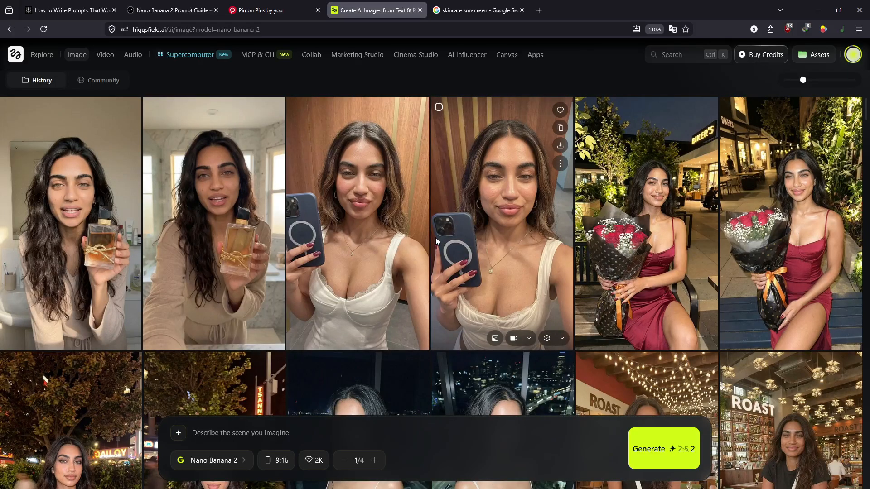
scroll(430, 256, down, 4)
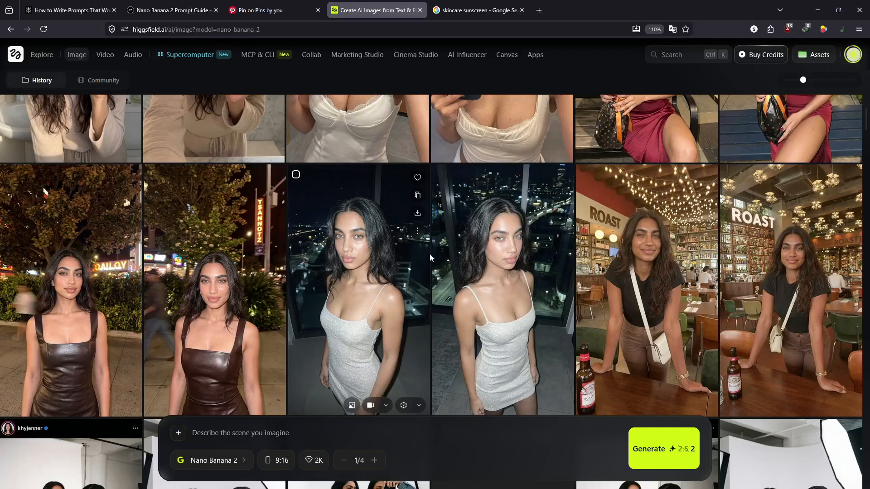
scroll(429, 254, up, 4)
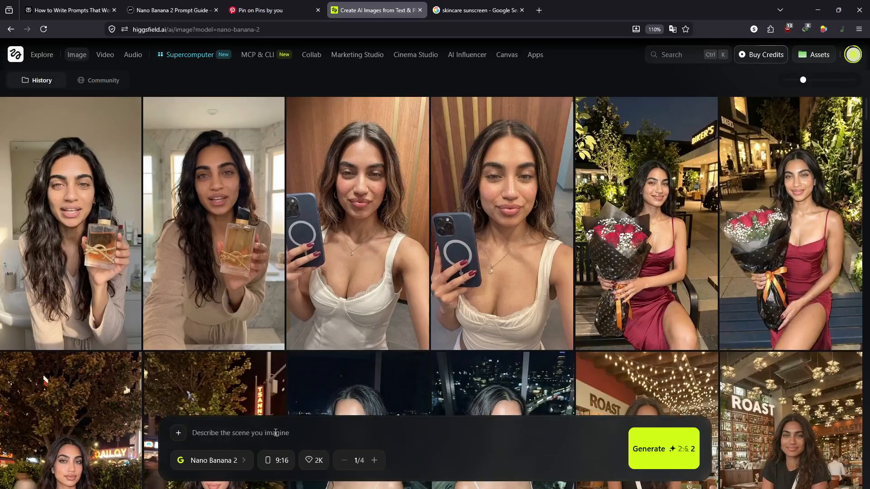
click(275, 433)
key(ctrl+v)
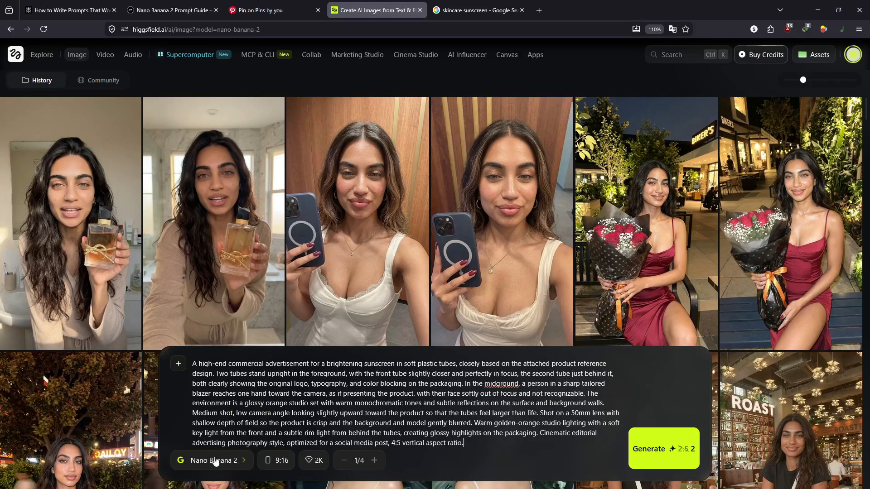
click(278, 461)
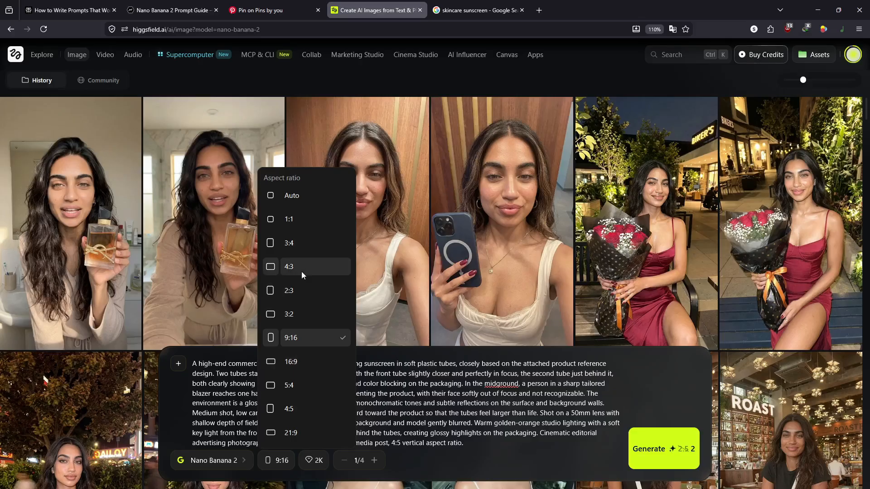
click(290, 409)
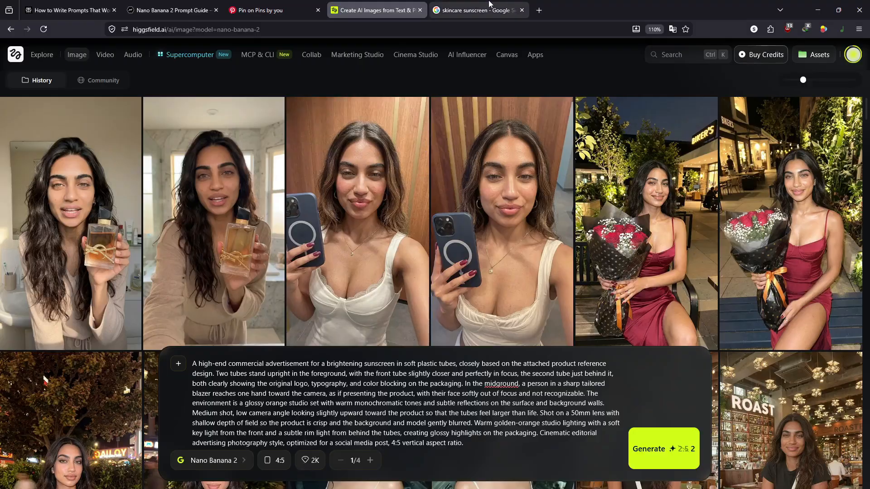
Try to copy the Deconstruct sunscreen image from Google Images and attach it to the Higgsfield prompt as a reference.
key(ctrl+Tab)
right_click(643, 227)
click(665, 302)
click(358, 5)
click(476, 10)
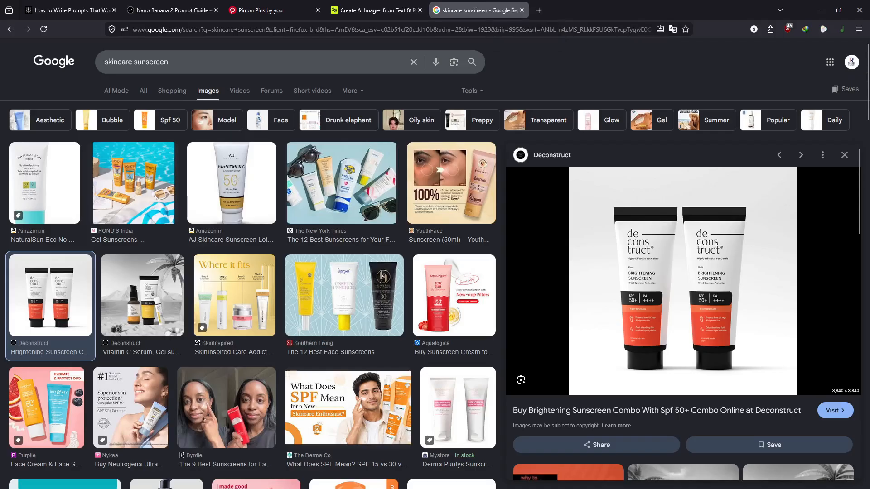
click(361, 13)
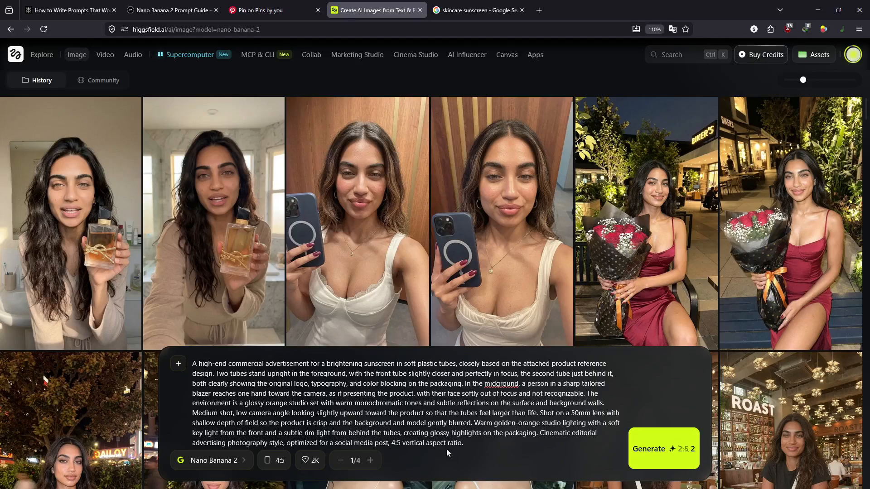
key(ctrl+v)
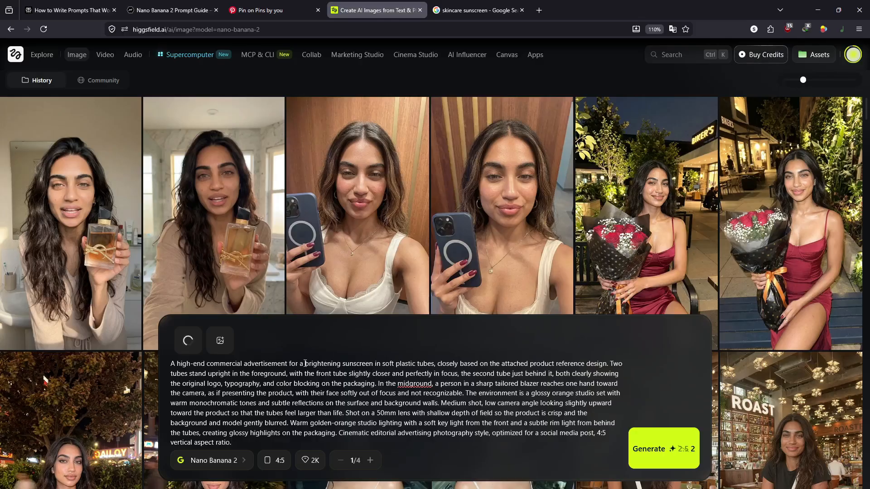
text(@)
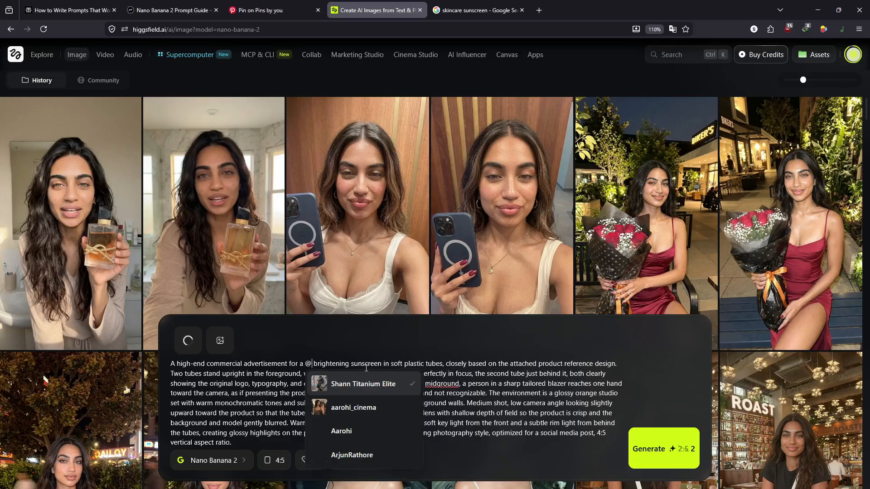
text(ima)
key(BackSpace)
key(BackSpace)
key(BackSpace)
key(BackSpace)
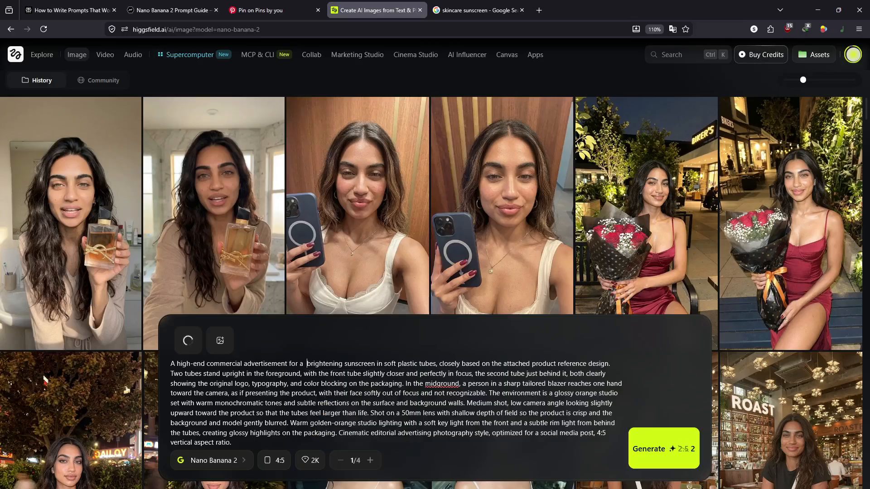
key(BackSpace)
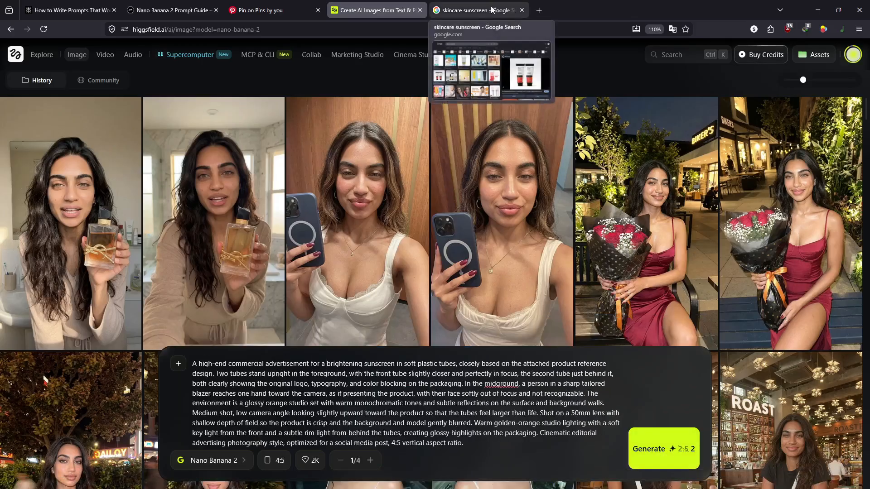
Reload the Higgsfield page, and save the Deconstruct sunscreen image from Google Images to Downloads as a WebP file.
mouse_move(75, 53)
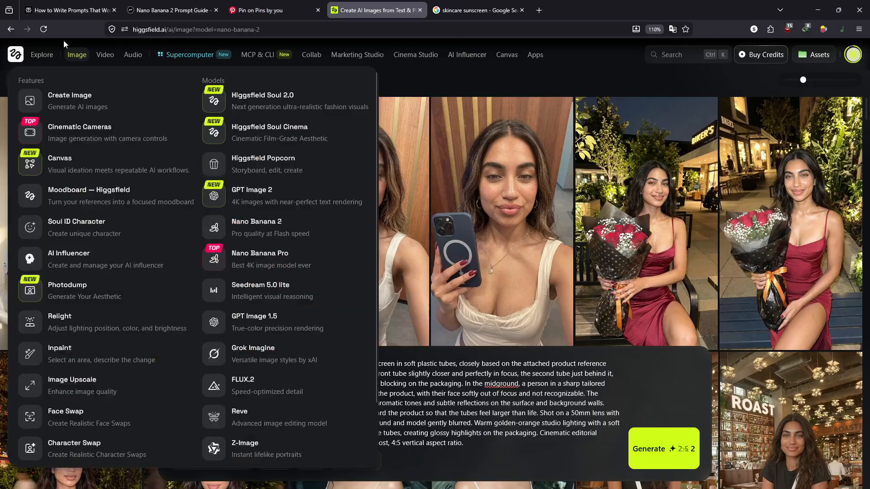
click(43, 29)
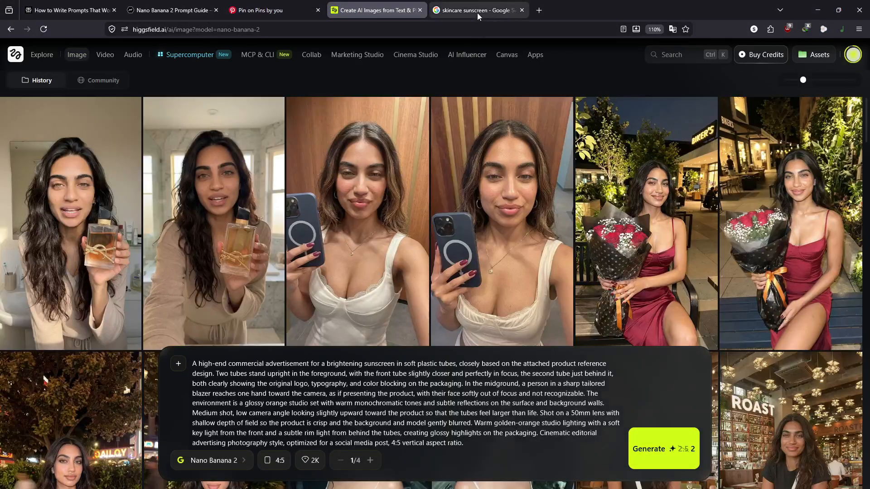
click(477, 13)
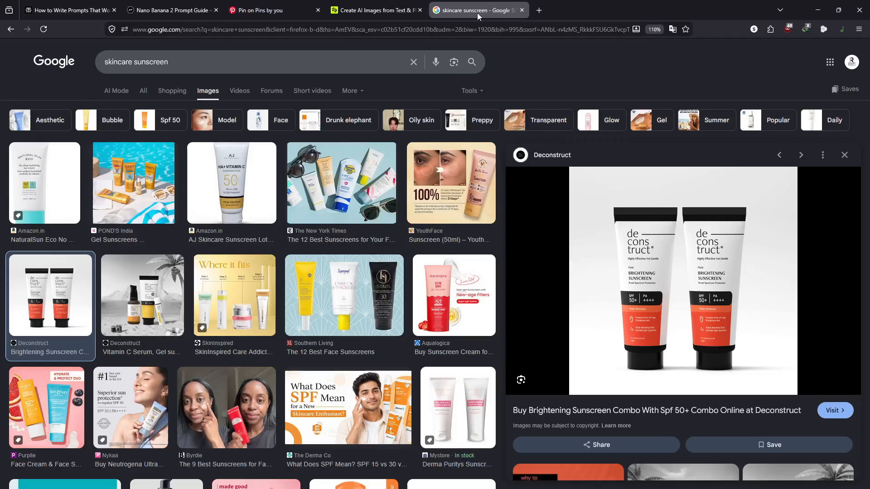
right_click(651, 358)
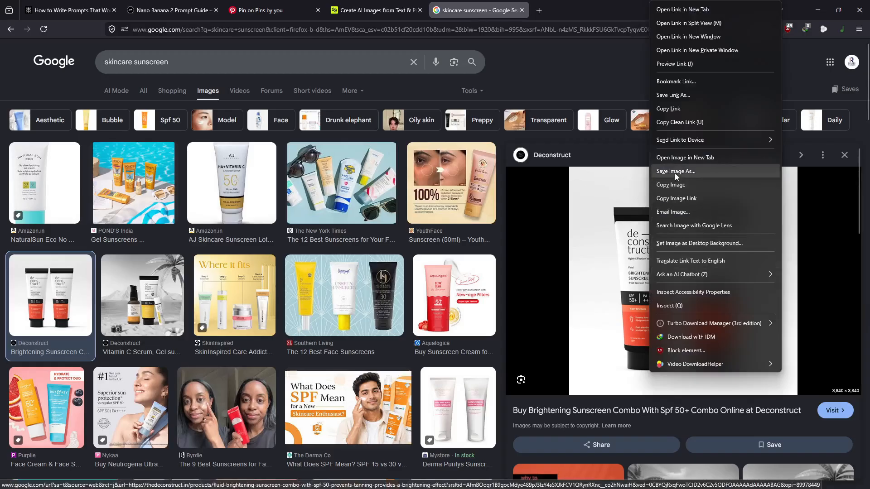
click(675, 172)
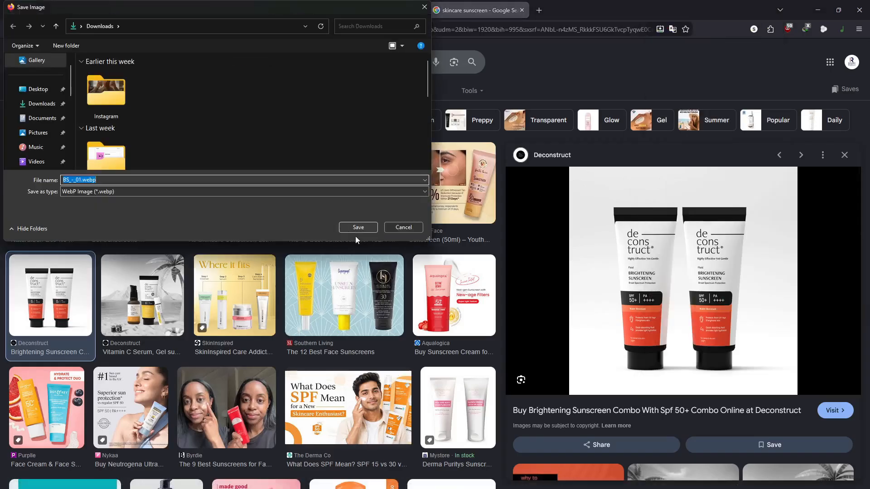
click(356, 230)
Attach the downloaded sunscreen image from the Downloads folder to the Higgsfield prompt as a reference.
click(369, 12)
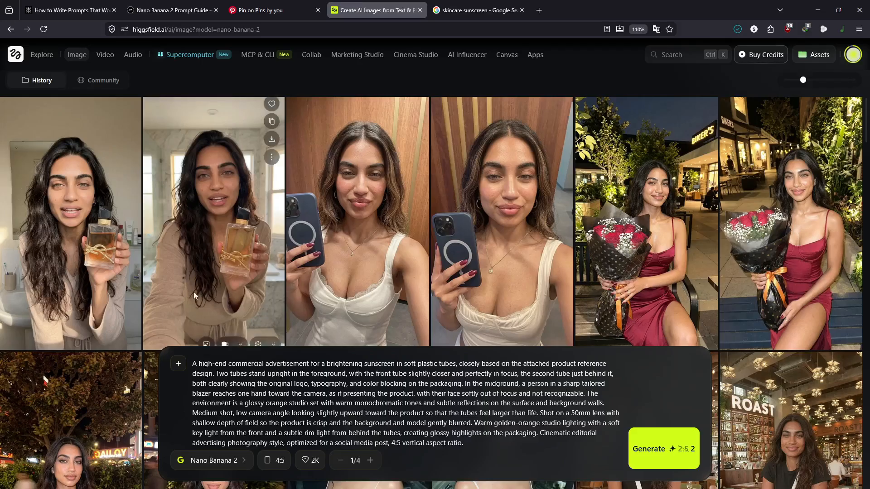
click(177, 362)
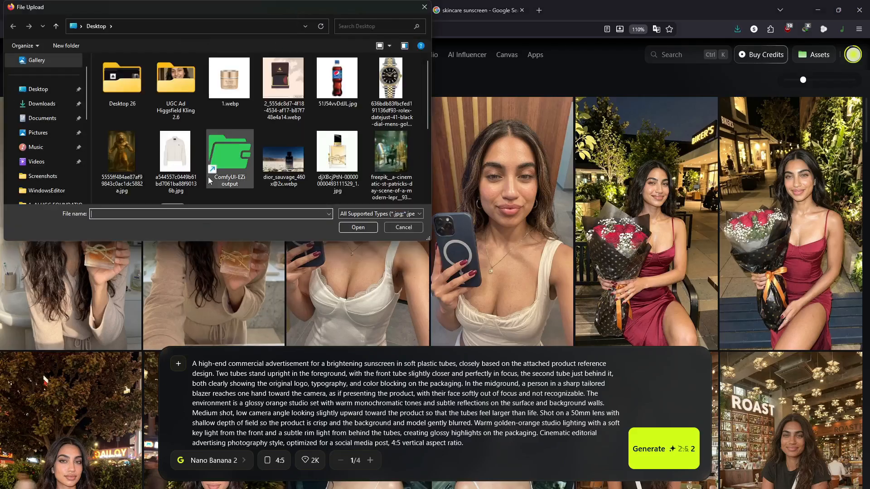
click(50, 106)
double_click(121, 93)
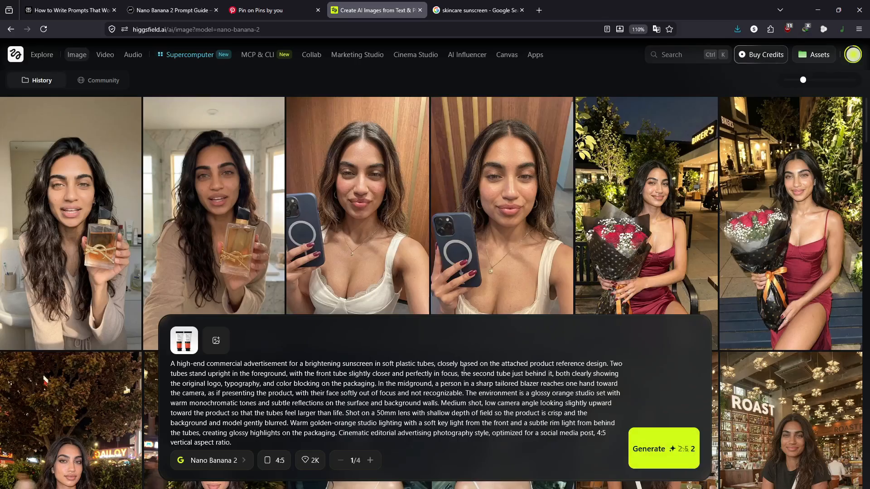
Insert the Image 1 mention before "product reference design" in the advertisement prompt and generate the image.
click(533, 366)
text(@)
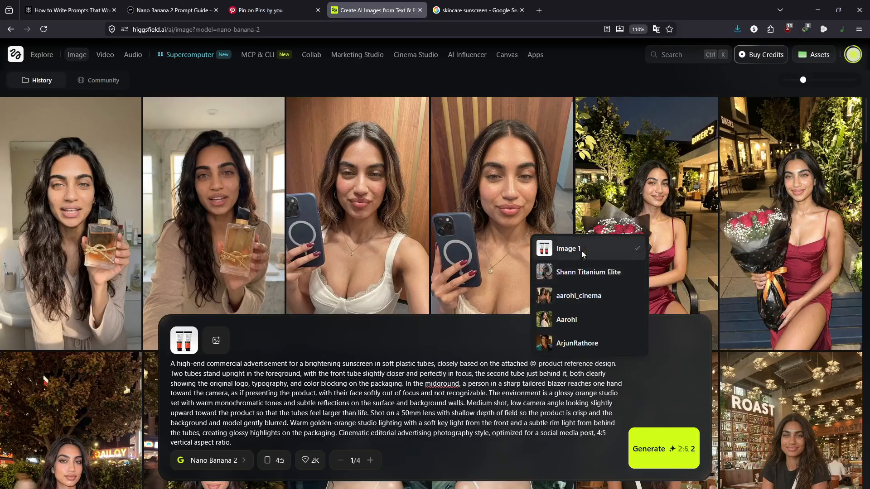
click(581, 251)
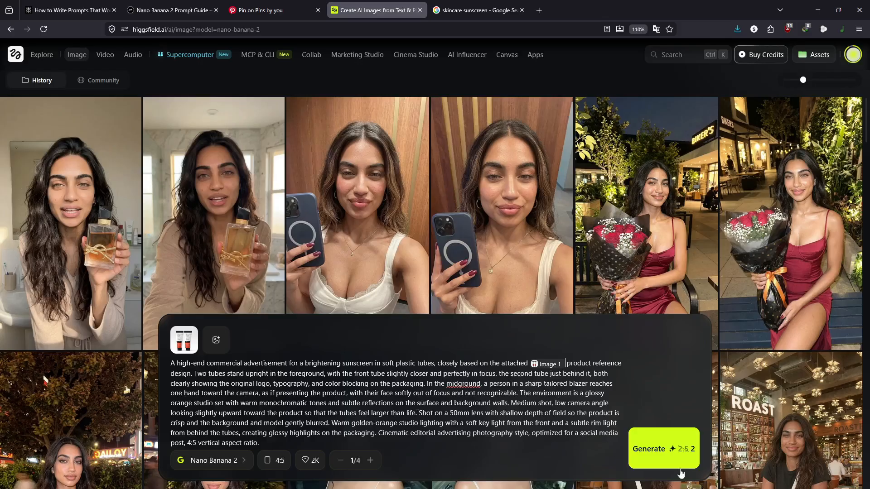
click(669, 452)
mouse_move(346, 286)
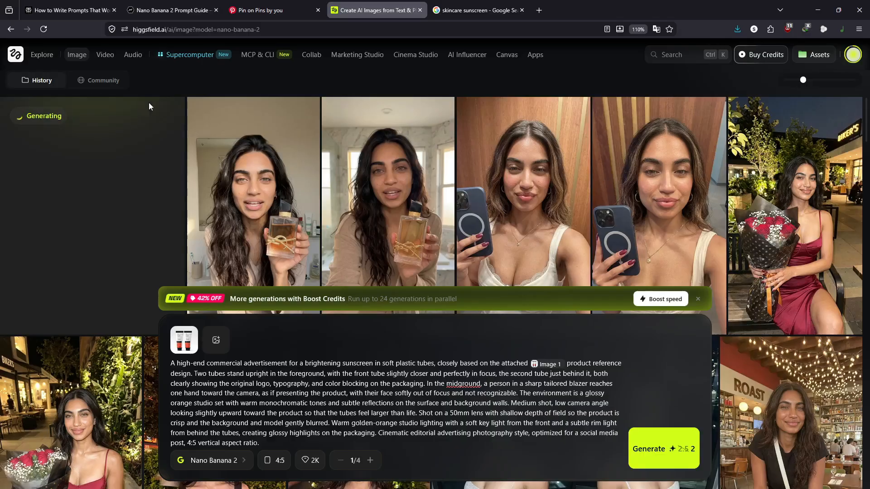
Switch to Perplexity and begin a follow-up message with "i want to create a outdoor scenario where a".
click(68, 10)
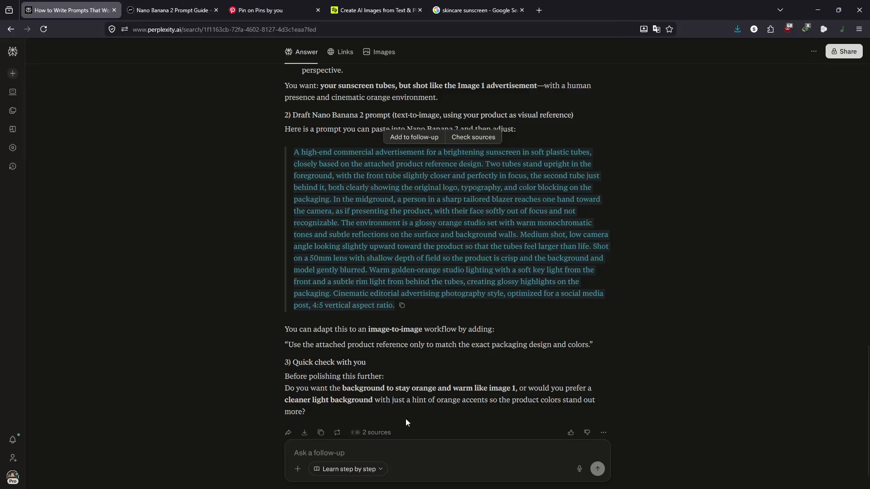
click(373, 453)
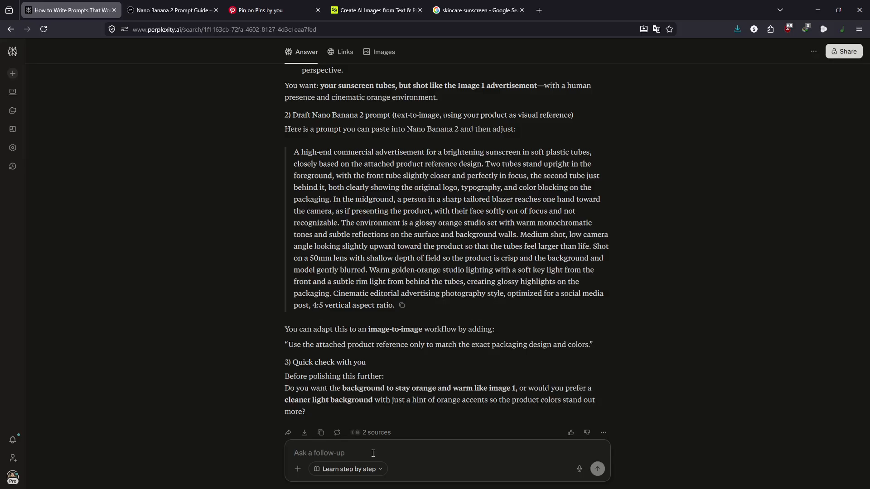
text(i wan)
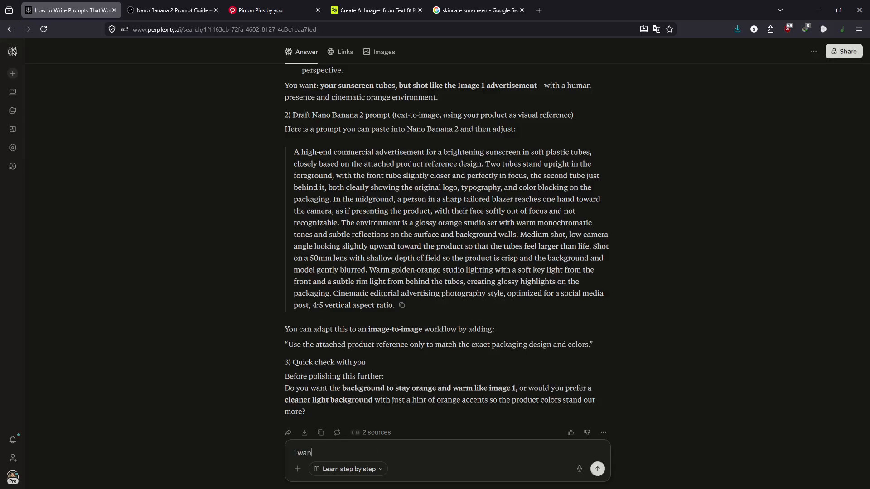
text(t to create a)
key(BackSpace)
key(BackSpace)
text(a outdoor scenario where a bm)
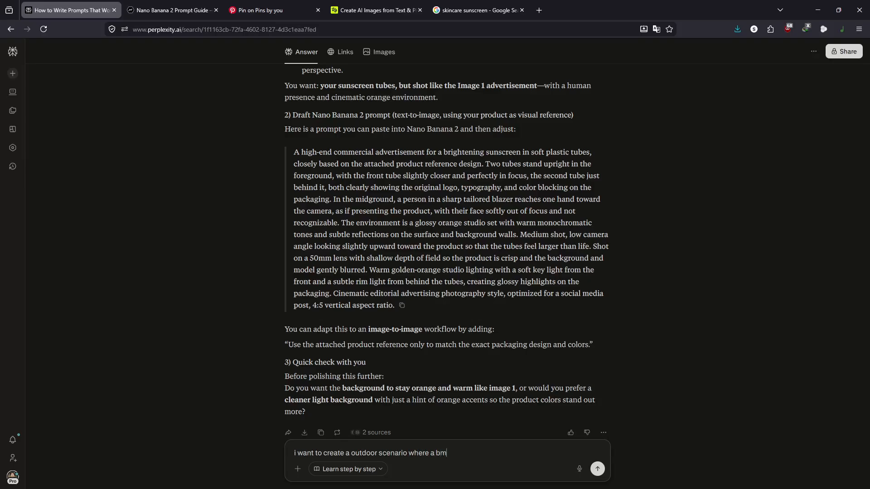
Describe the scenario in the follow-up as a BMW off-road bike going really great over rough terrain in the jungle.
text(w is shown)
key(BackSpace)
key(BackSpace)
key(BackSpace)
key(BackSpace)
key(BackSpace)
key(BackSpace)
key(BackSpace)
key(BackSpace)
key(BackSpace)
key(BackSpace)
key(BackSpace)
key(BackSpace)
text(thar)
key(BackSpace)
key(BackSpace)
key(BackSpace)
key(BackSpace)
text(offroad bike be)
key(BackSpace)
text(w)
key(BackSpace)
text(mw is)
text(going really gr)
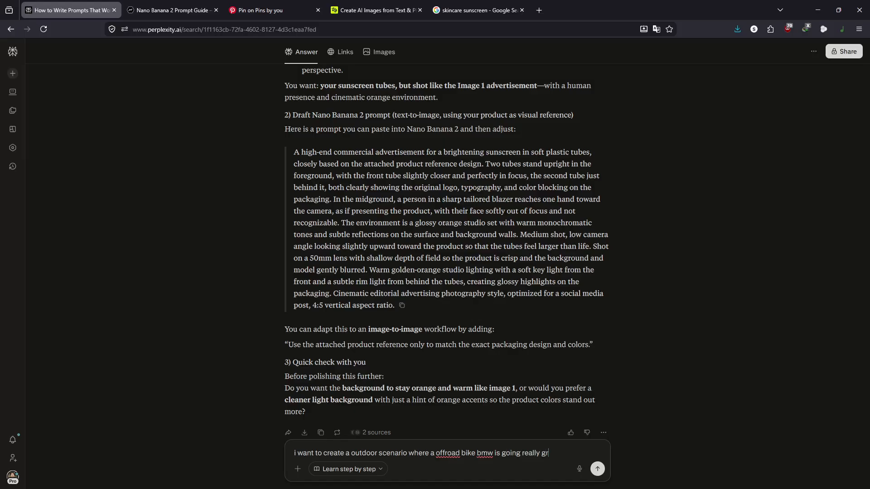
text(eat in rough terrians in the)
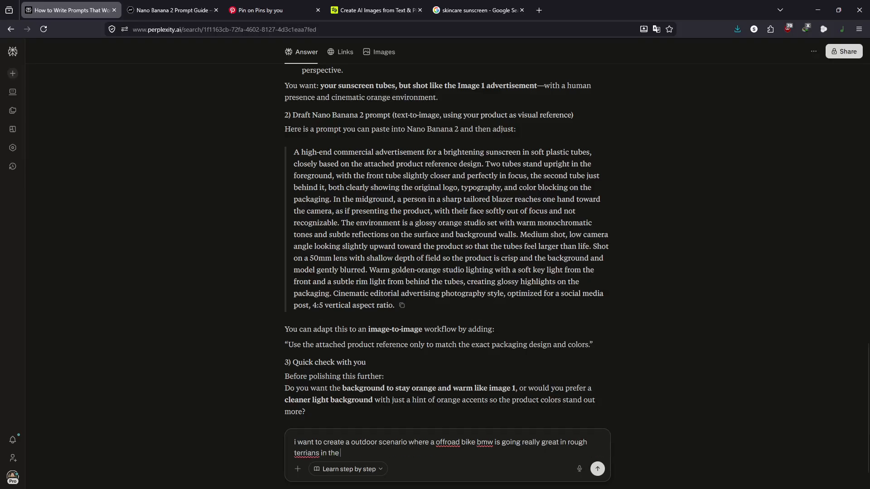
text( jungle i want to)
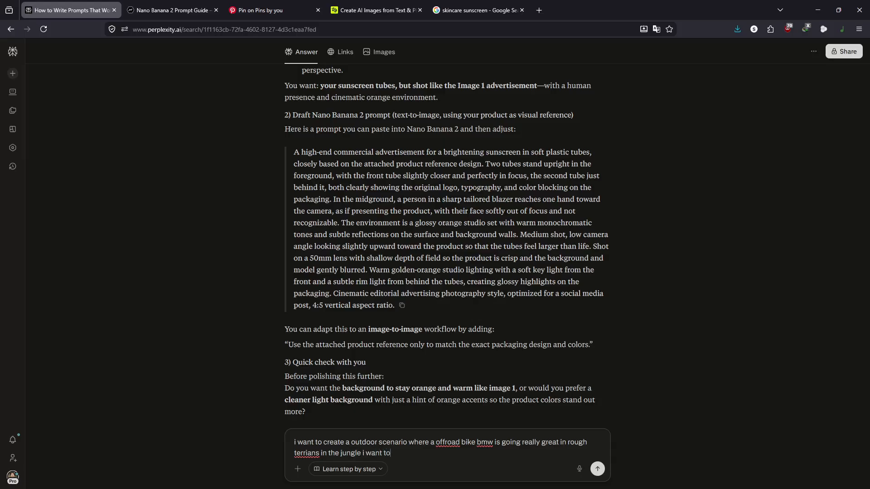
Ask to highlight the bike's off-roading unique selling point, request an advertisement prompt in a horizontal aspect ratio, and submit the message.
text( highlight bmw bike for its off)
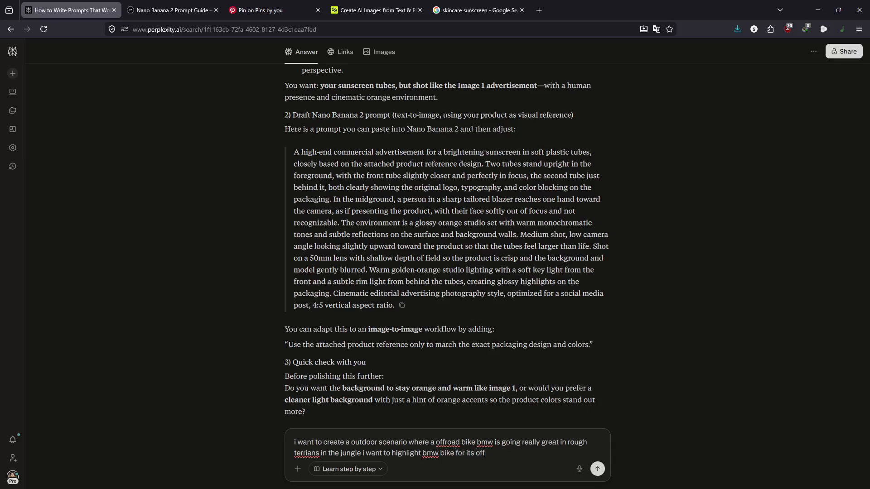
text(roading)
text(unique selling point. give me)
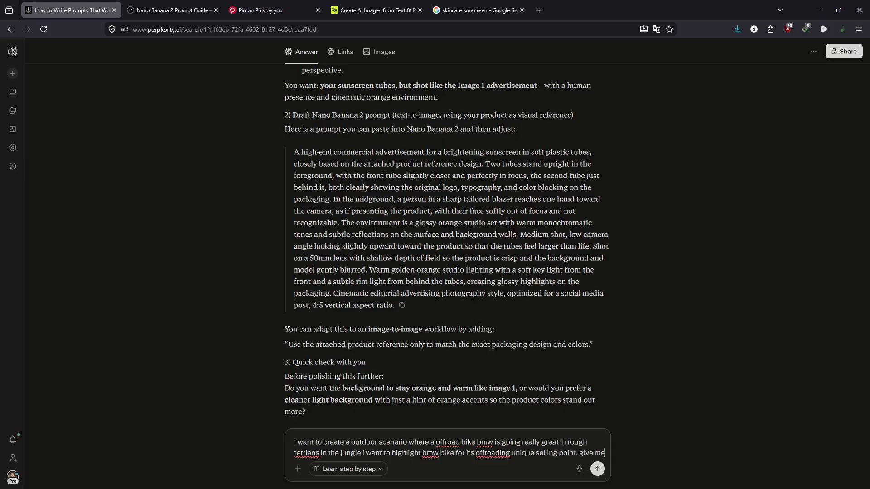
text( prompt to)
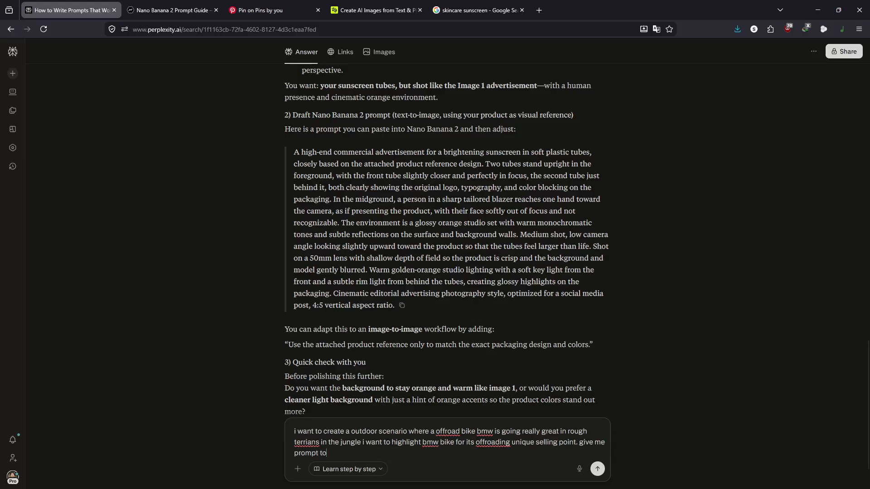
text( promote this as a)
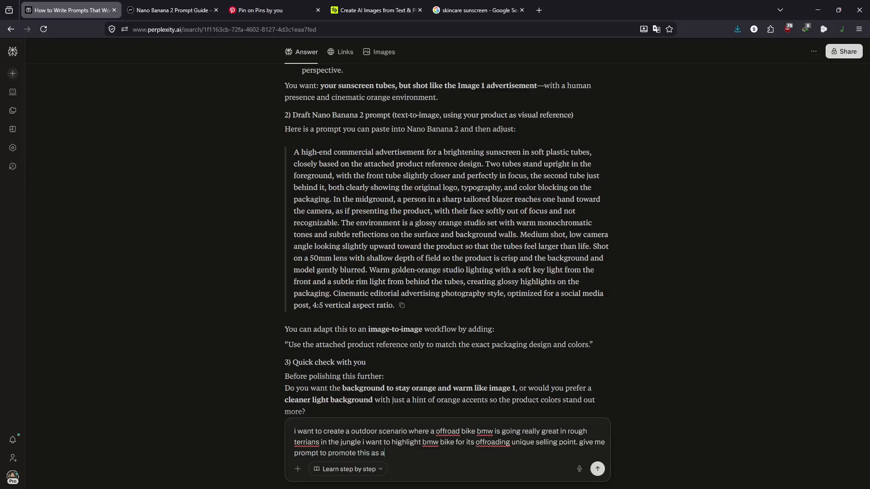
text(n advertisement in a horizontal aspect r)
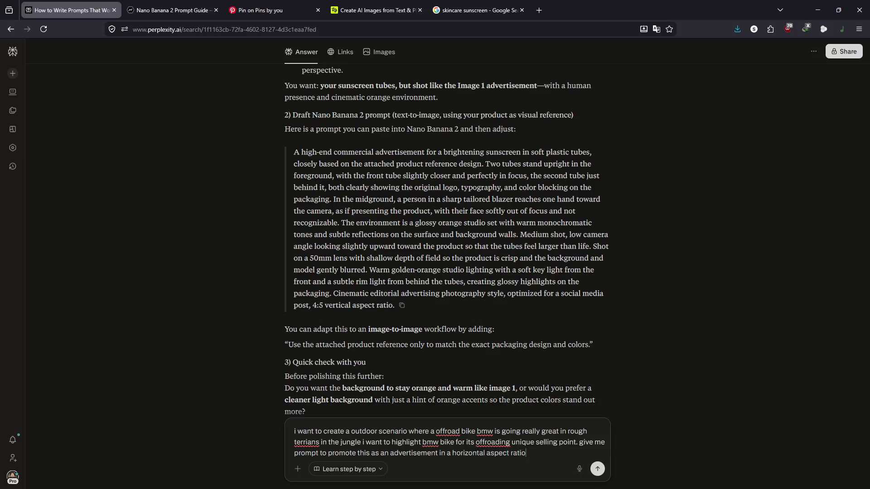
text(atio)
key(Return)
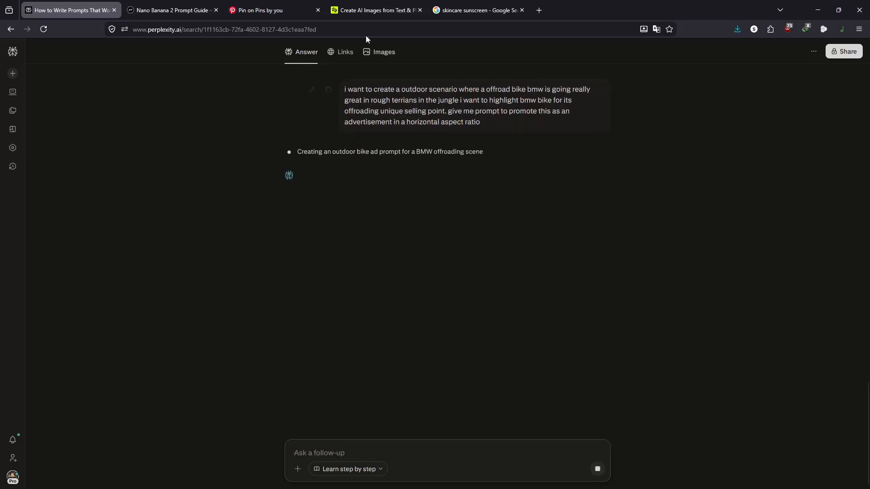
Switch to Higgsfield, view the generated sunscreen advertisement at full size, and close the view.
click(369, 10)
click(86, 185)
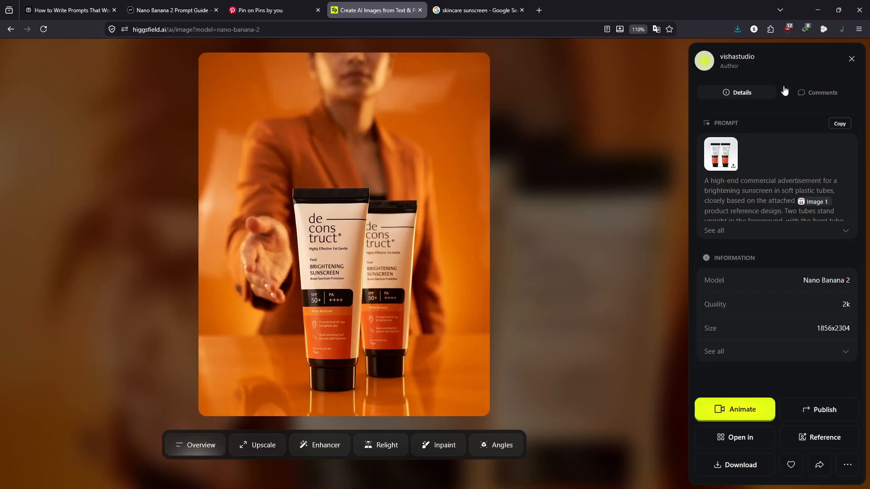
click(850, 61)
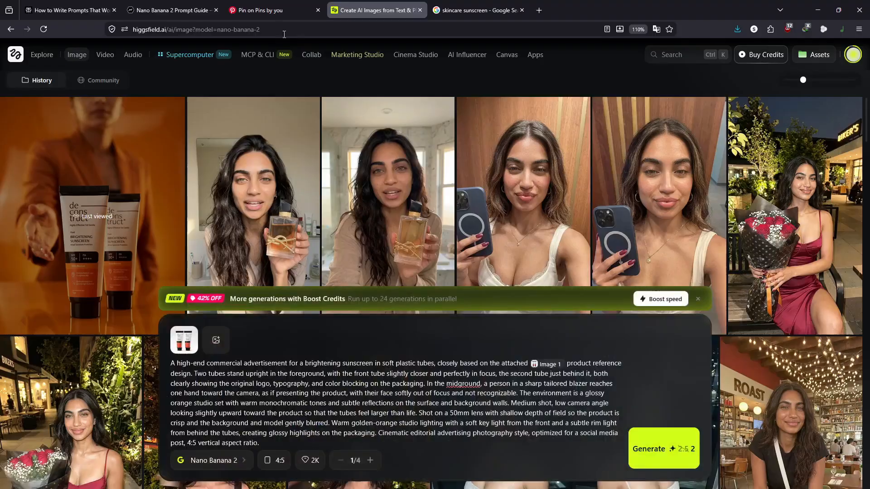
Switch to Pinterest, examine the Branding Ai Mockup Prompt pin as a style reference, and return to the home feed.
click(270, 11)
mouse_move(783, 204)
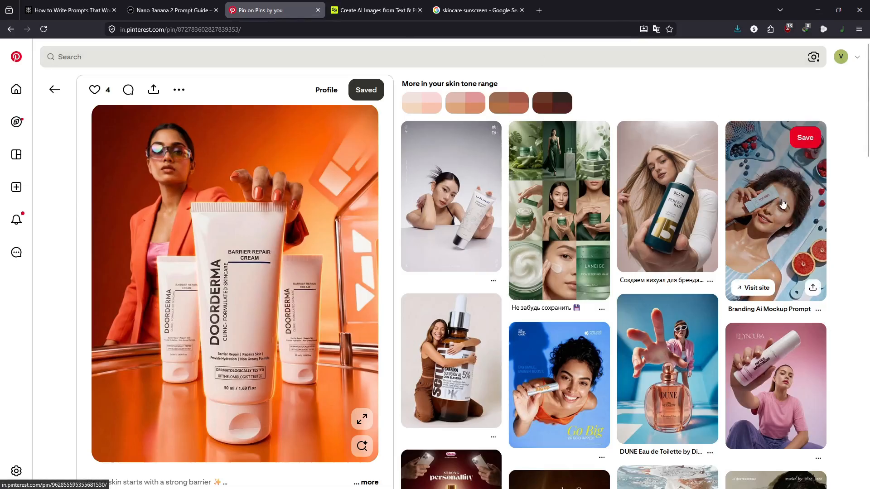
click(783, 204)
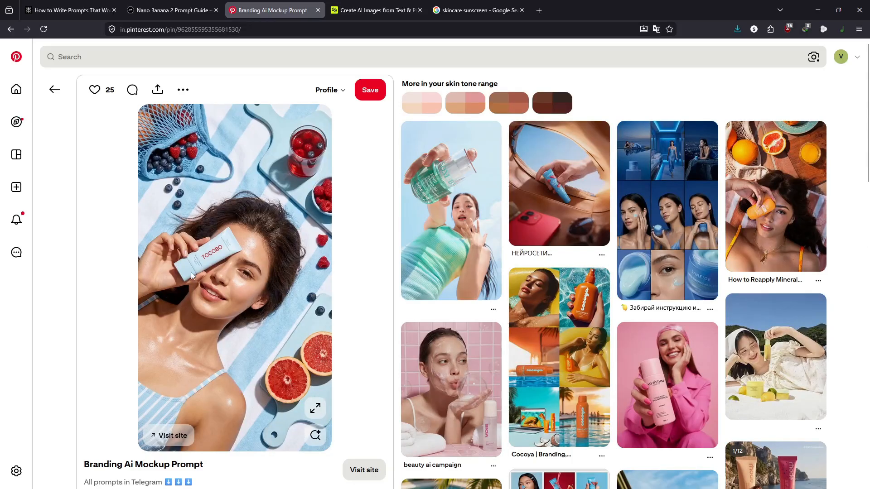
mouse_move(633, 278)
mouse_move(807, 214)
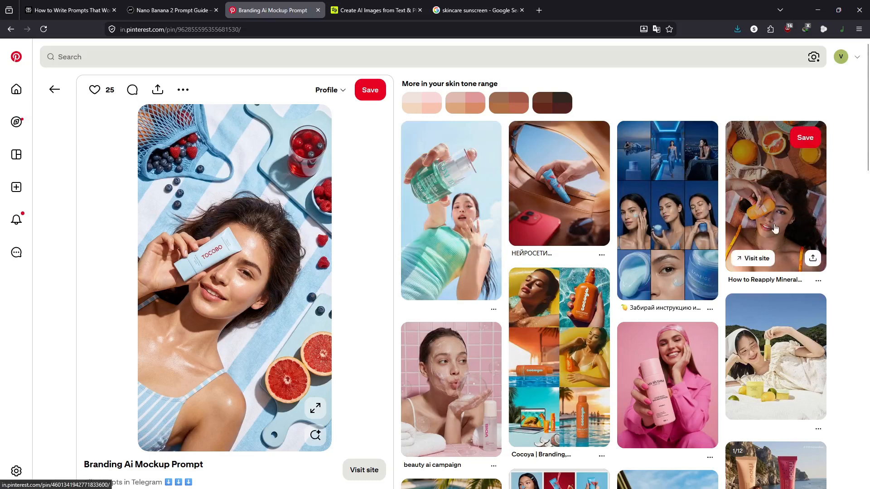
mouse_move(274, 262)
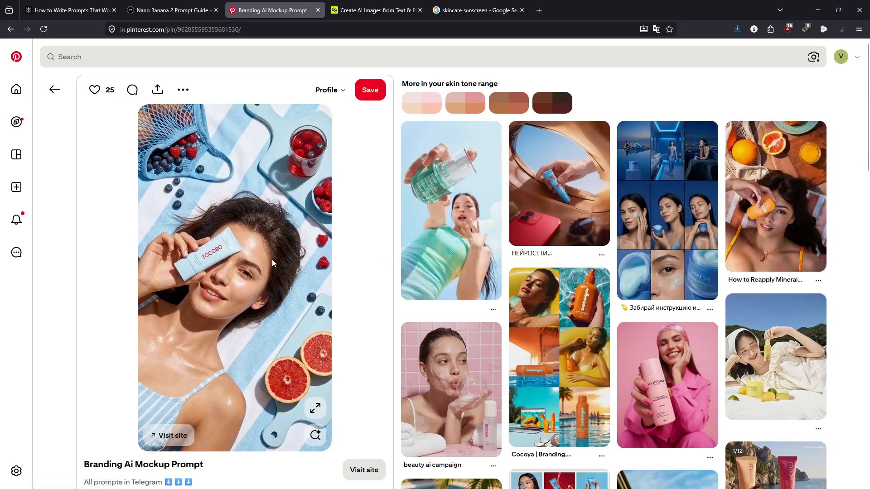
click(16, 90)
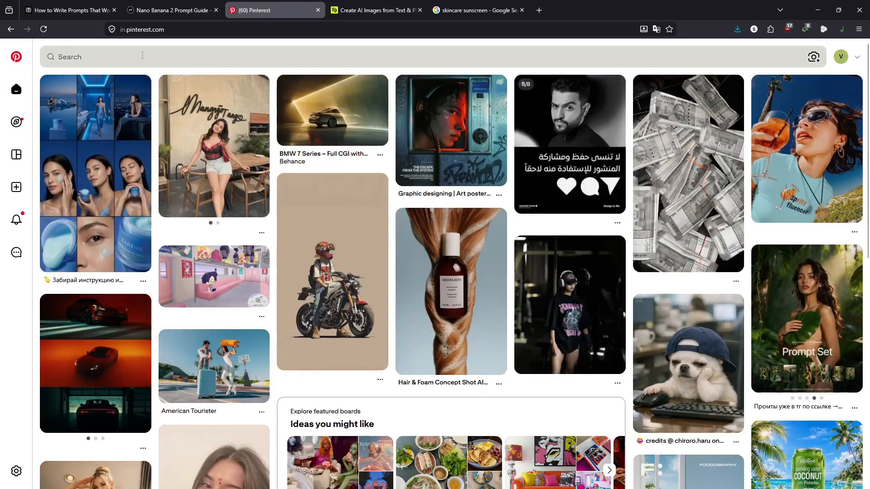
Copy Perplexity's BMW adventure motorcycle prompt and replace the sunscreen prompt in Higgsfield with it.
click(72, 10)
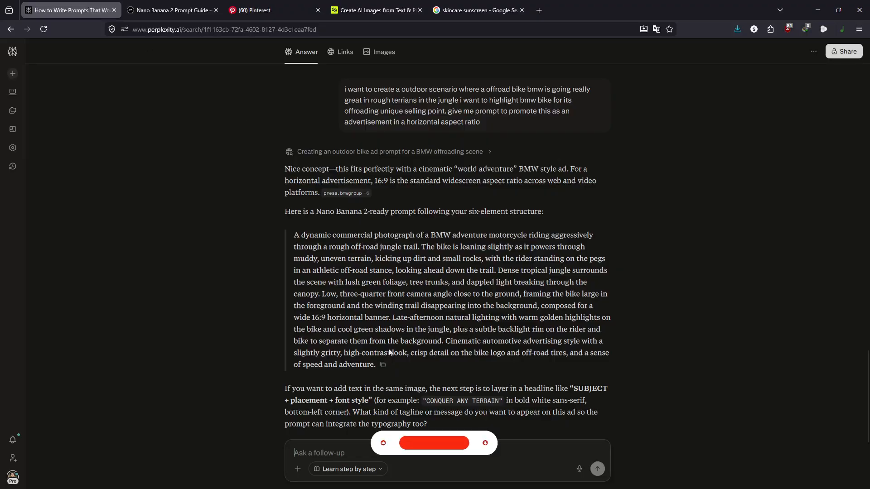
click(382, 365)
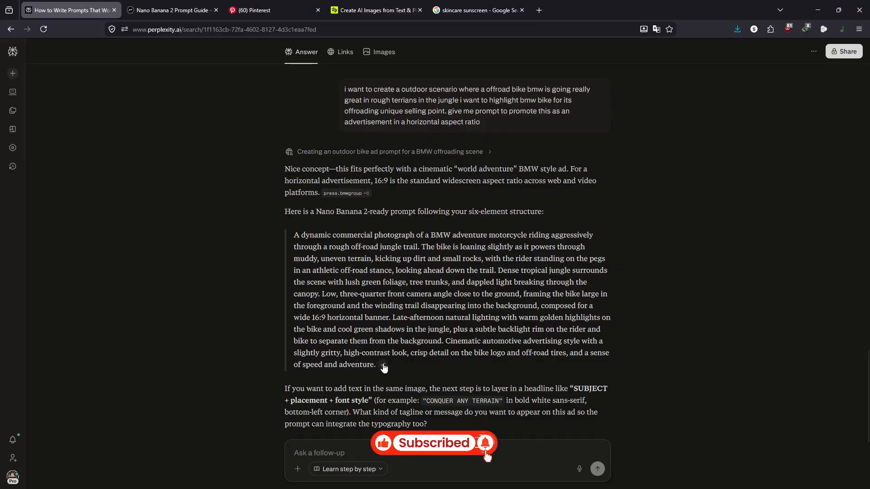
click(375, 10)
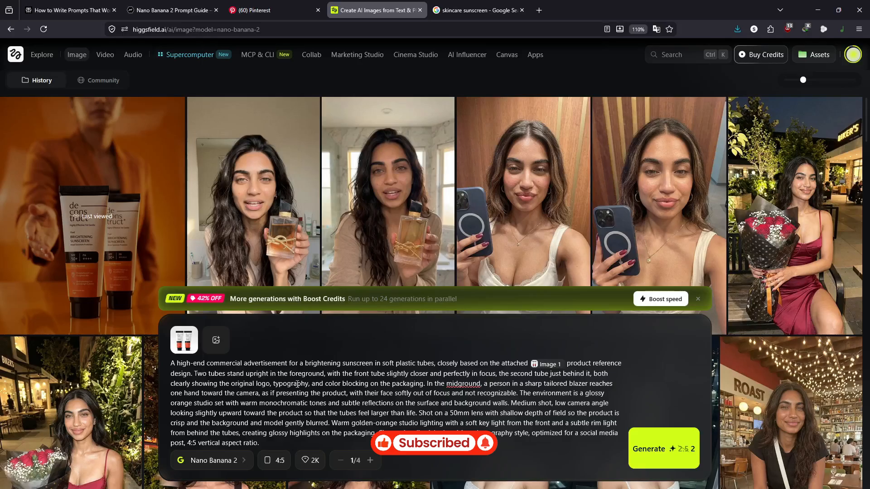
click(272, 368)
key(ctrl+a)
key(ctrl+v)
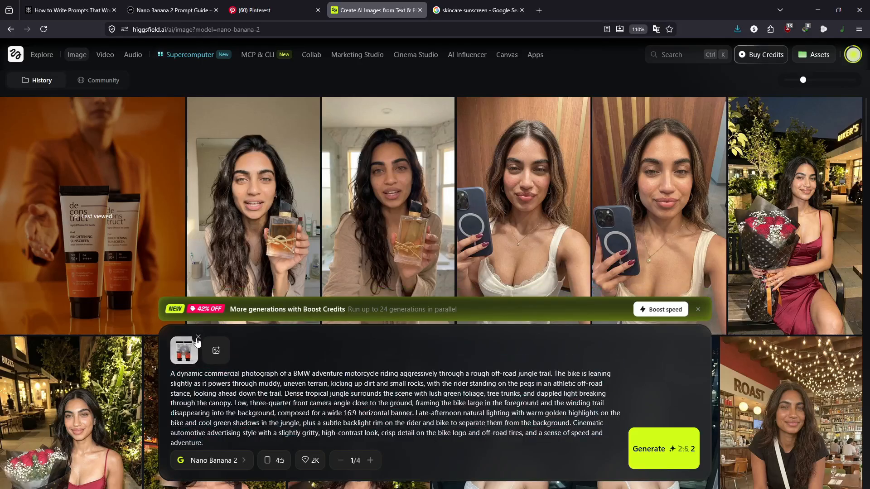
Remove the sunscreen reference image and generate an image from the BMW adventure motorcycle prompt.
click(196, 340)
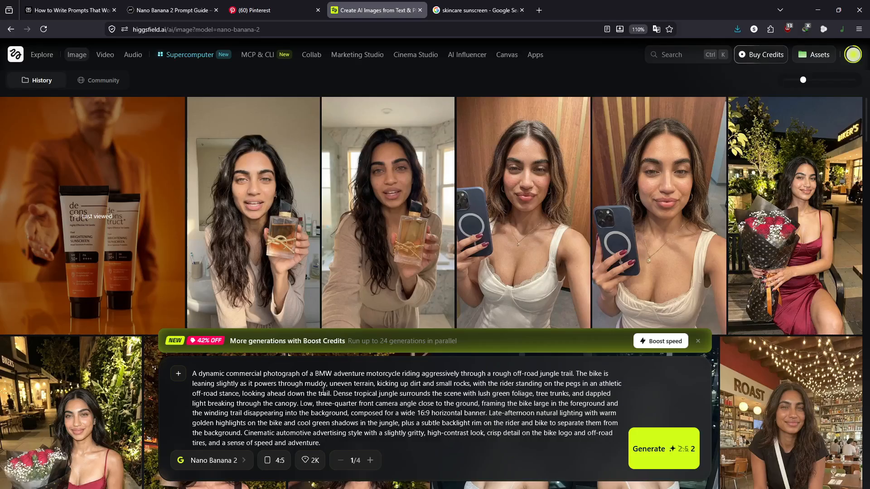
click(655, 453)
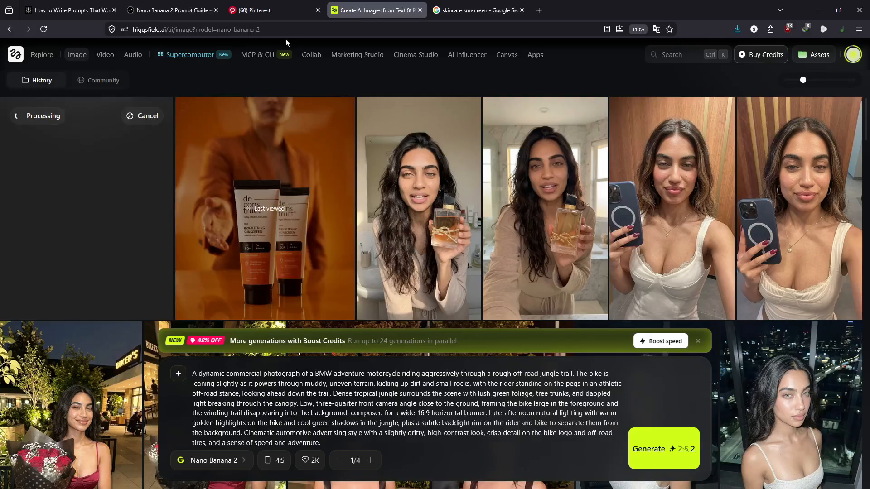
Switch to Pinterest and save the blue skincare collage pin from the home feed to the profile.
click(287, 15)
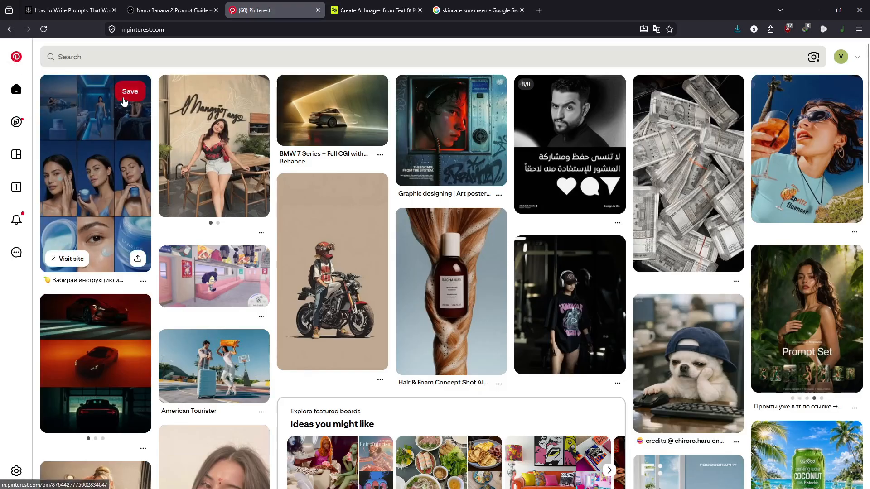
click(128, 91)
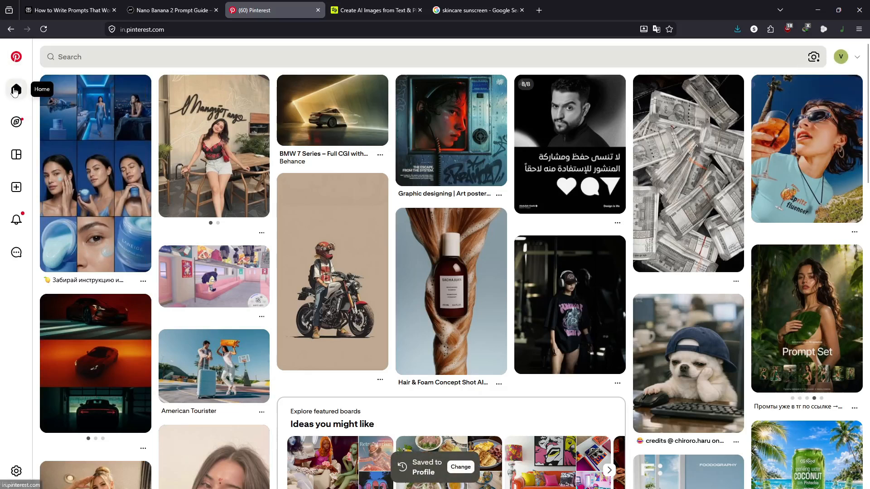
Search Pinterest for "russian blond women" and browse the results for a reference portrait.
click(244, 60)
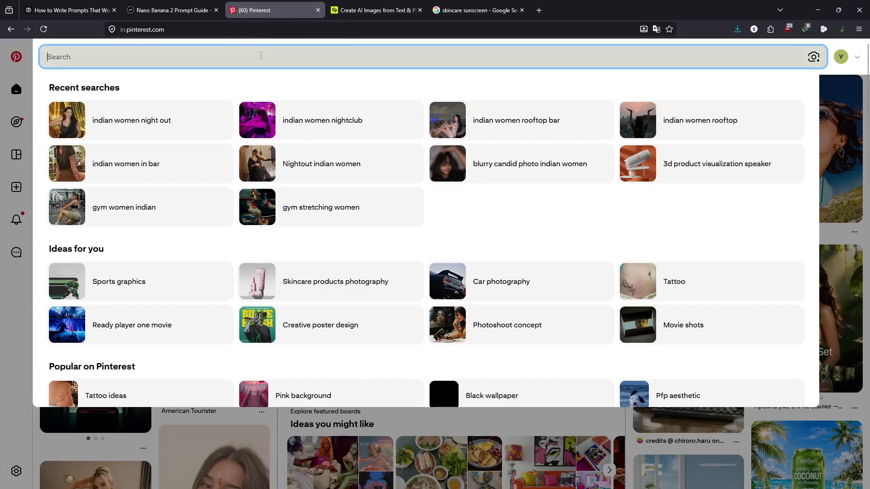
text(r)
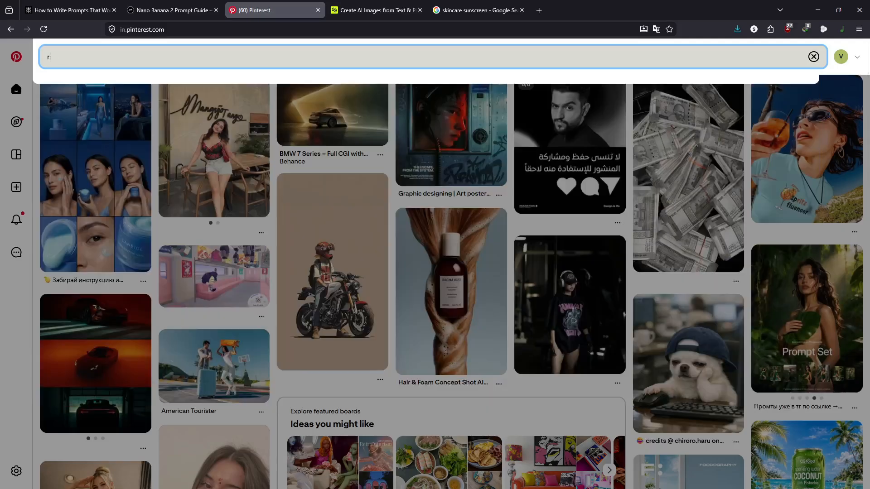
text(ussian blond in)
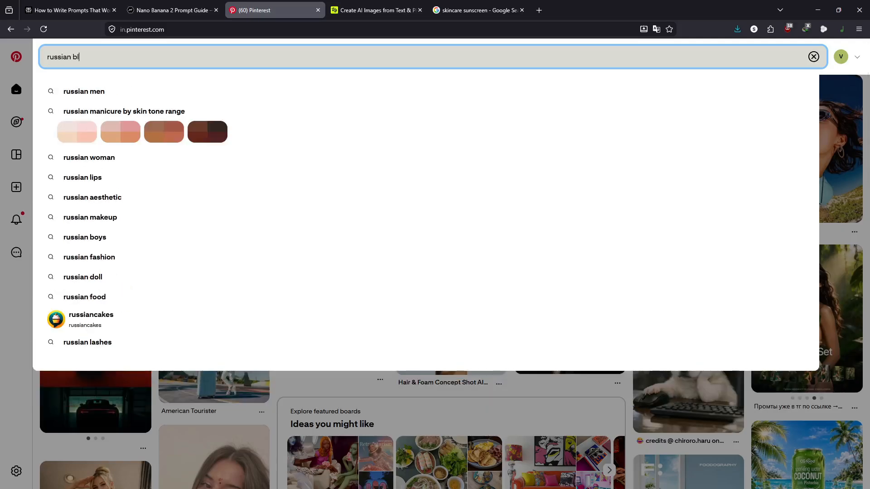
key(BackSpace)
key(BackSpace)
key(BackSpace)
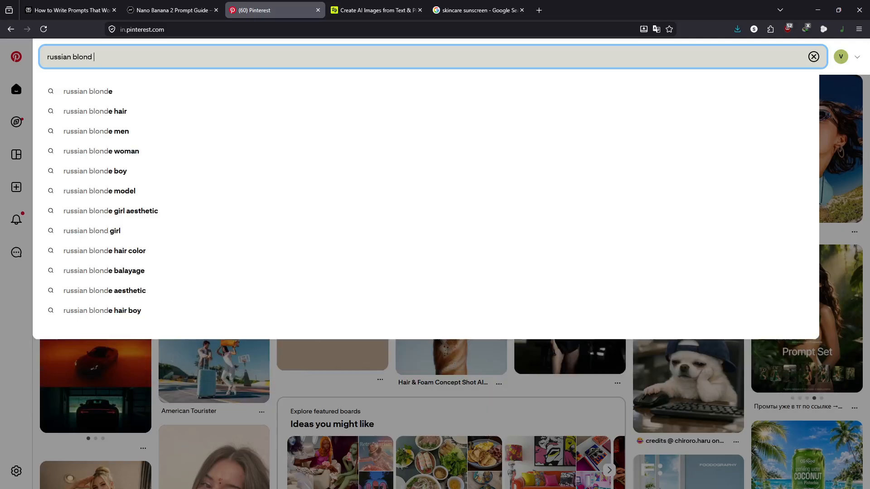
text(women)
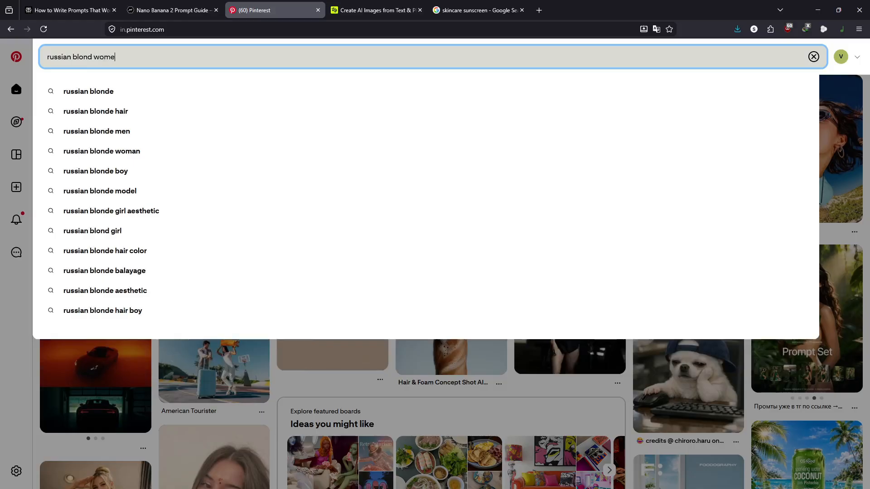
key(Return)
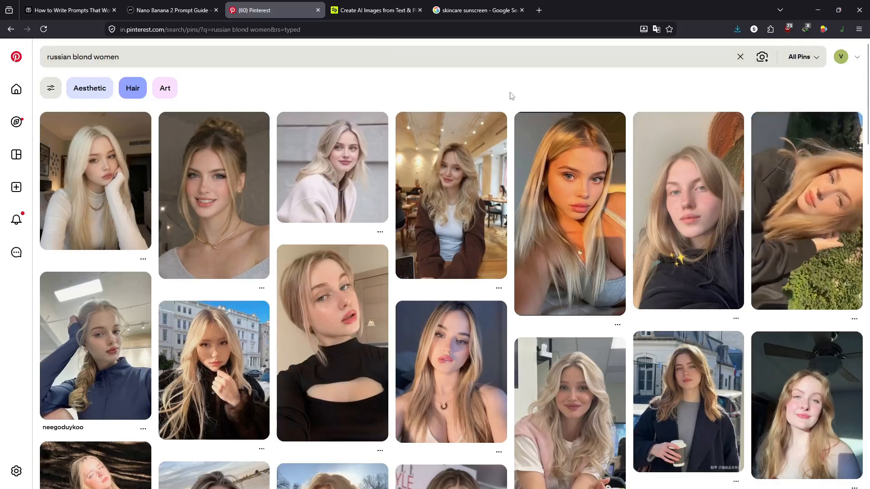
scroll(511, 95, down, 4)
scroll(511, 96, down, 2)
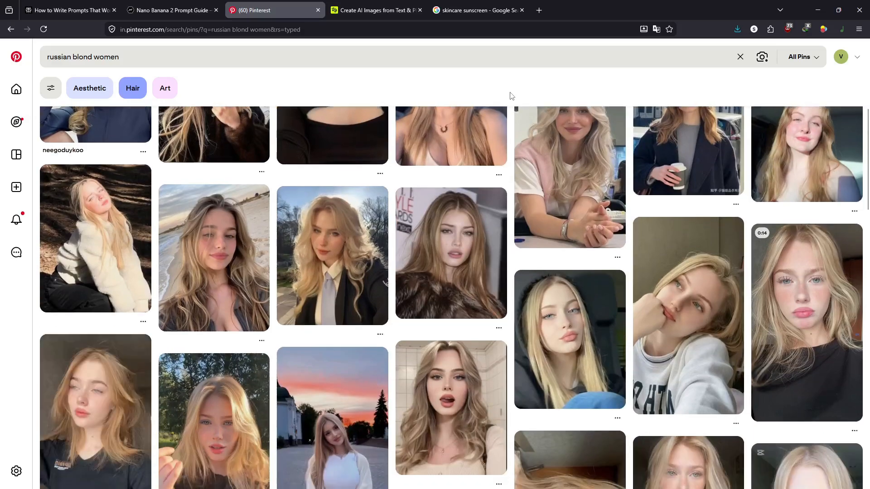
scroll(512, 96, down, 14)
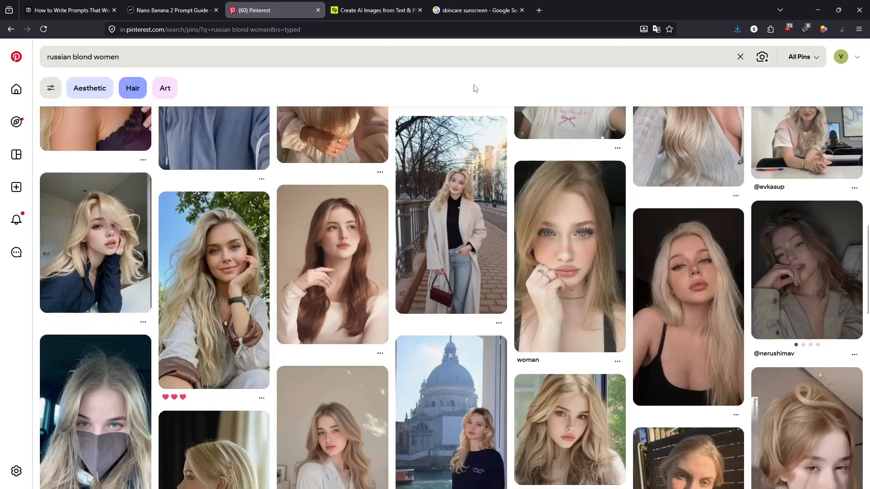
Change the search to "russian women" and look through the results for a reference portrait.
double_click(82, 57)
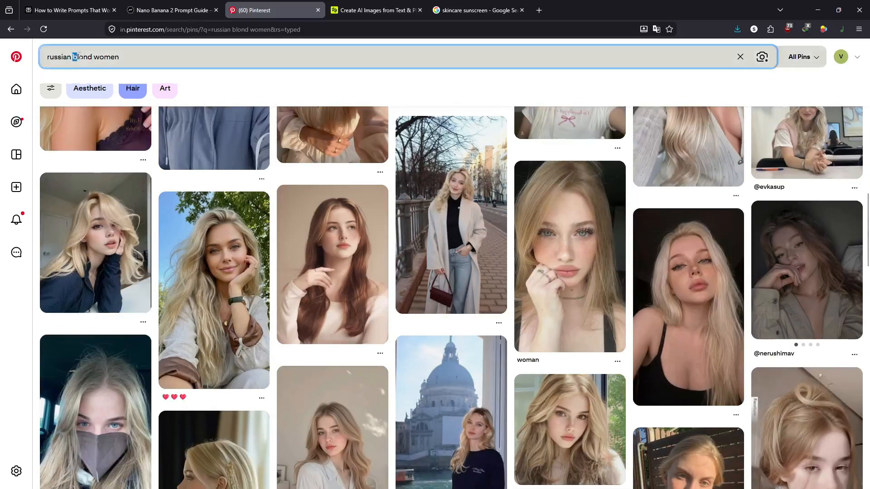
drag(93, 56, 94, 56)
key(BackSpace)
key(Return)
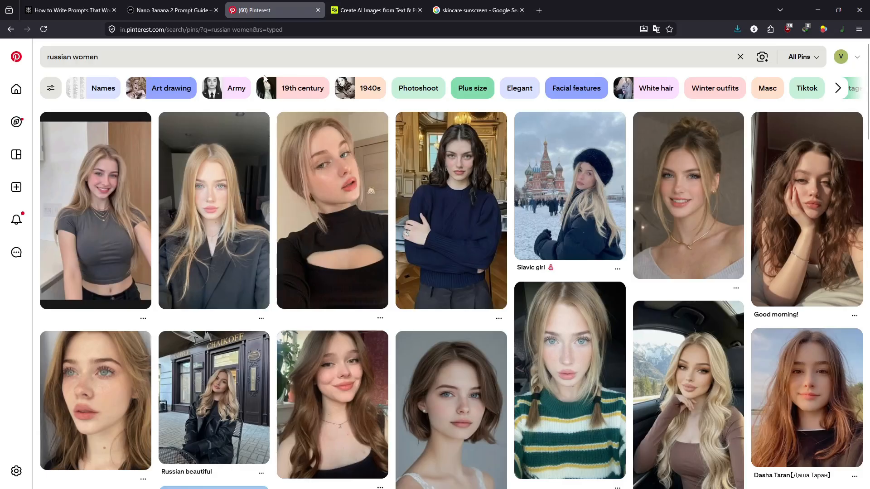
scroll(265, 78, down, 7)
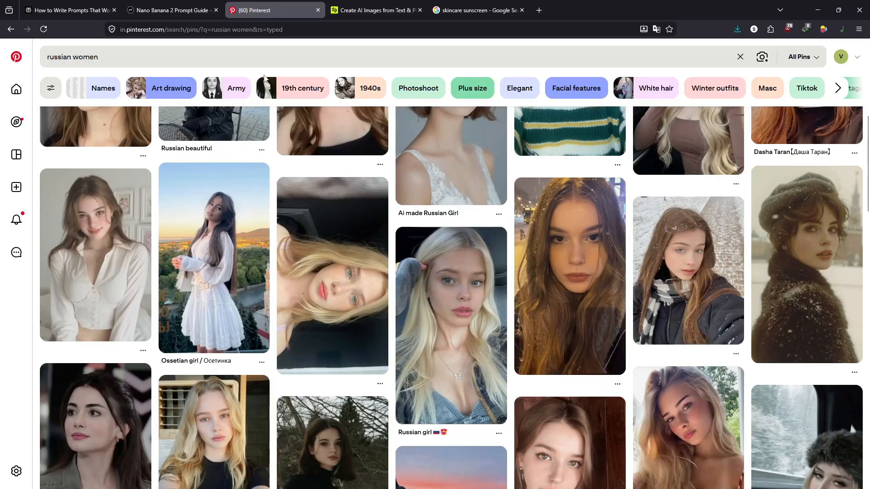
scroll(265, 78, down, 3)
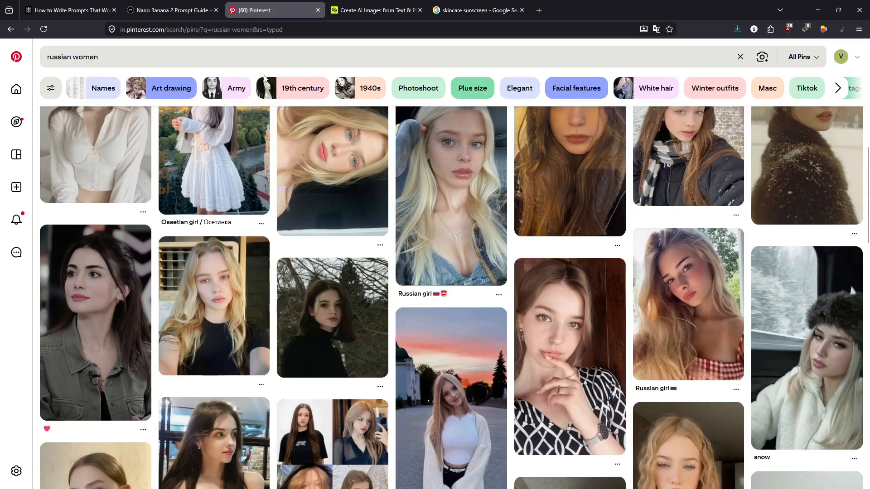
scroll(589, 204, up, 2)
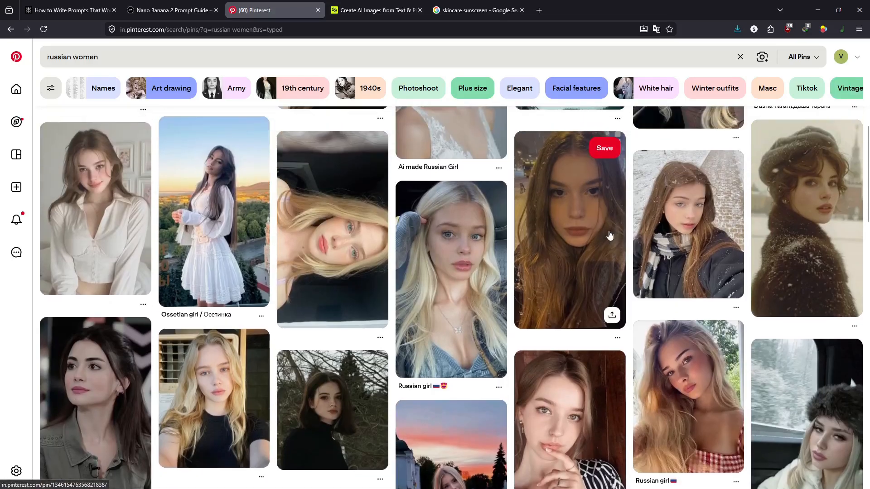
Open the pin of the long-haired woman on a snowy evening street and copy its image.
click(539, 218)
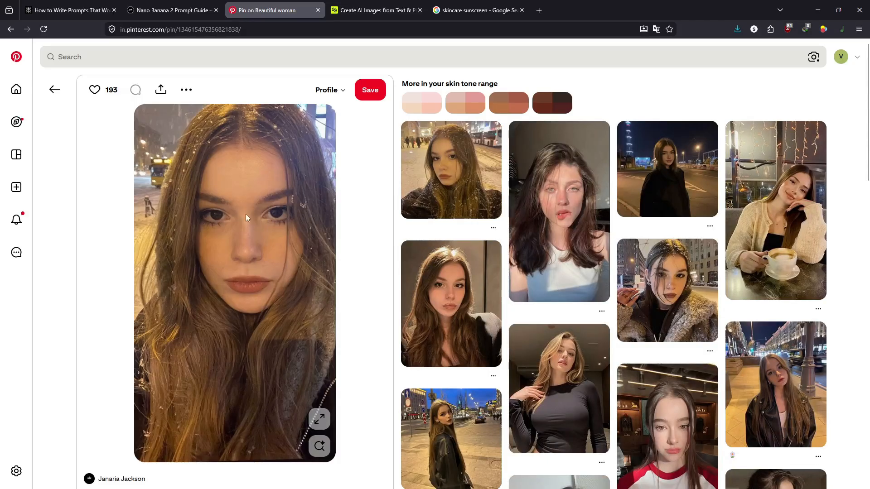
right_click(223, 203)
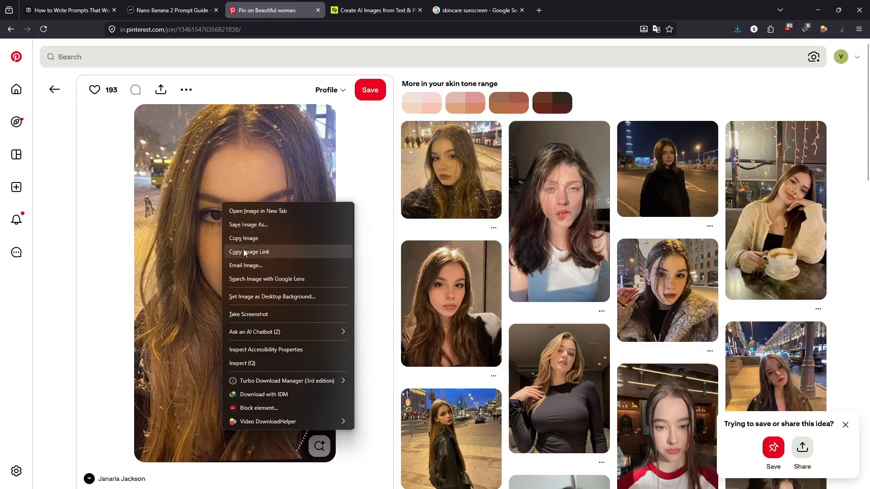
click(243, 237)
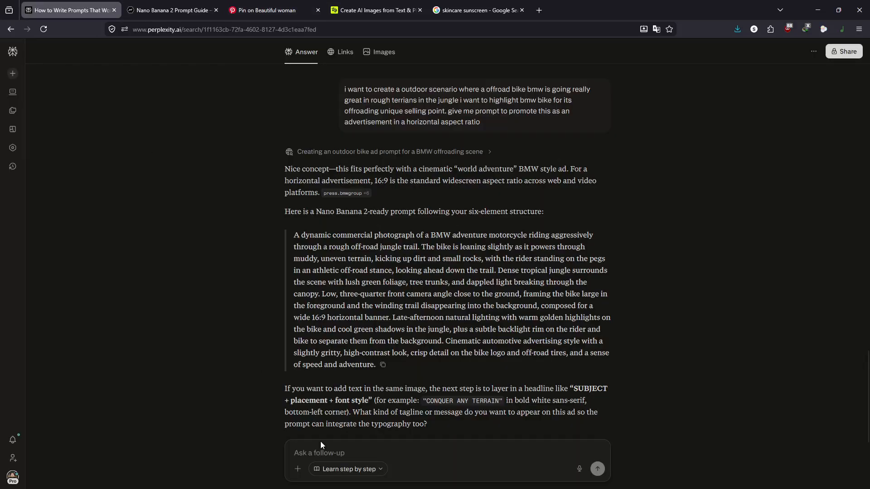
Attach the copied portrait to a Perplexity follow-up and write that it should be the reference for creating a Russian AI influencer.
key(ctrl+v)
text(i)
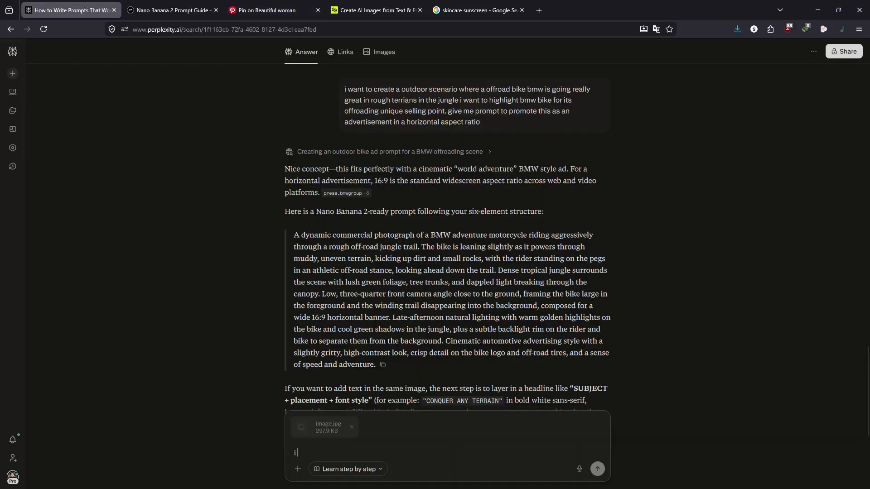
text( want to create)
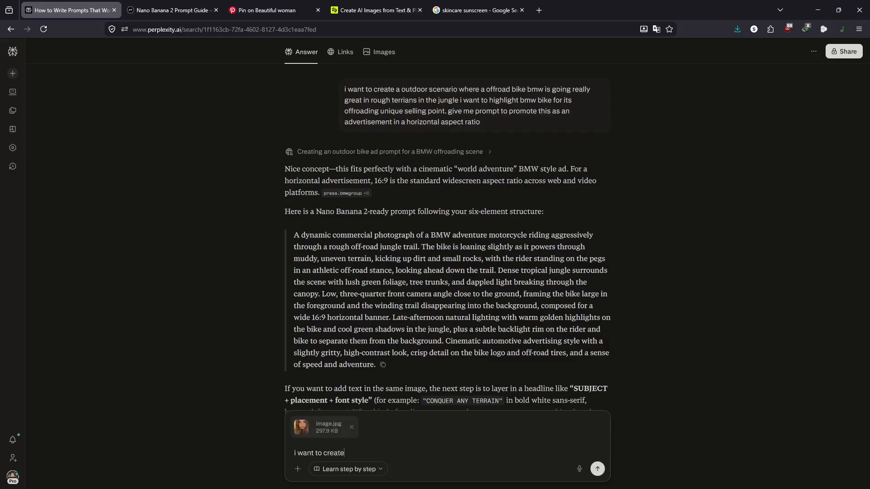
text( a ai influencer who is a russi)
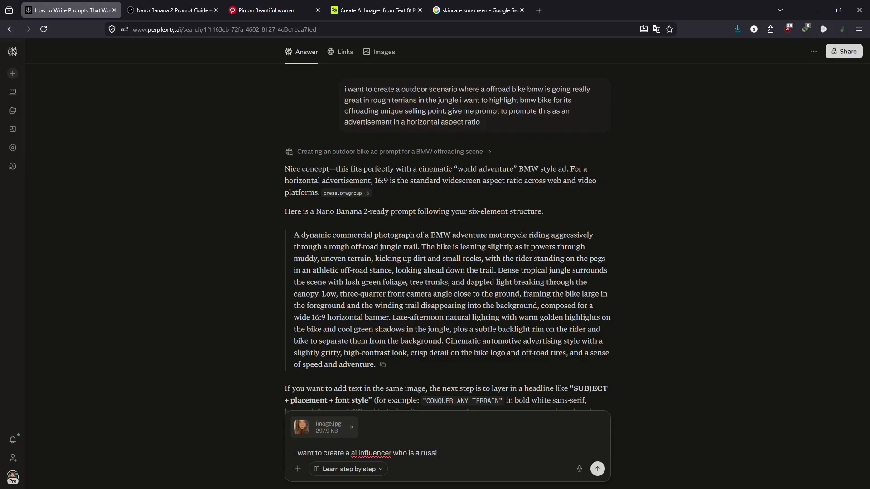
text(an and i want you to take the image which i have share)
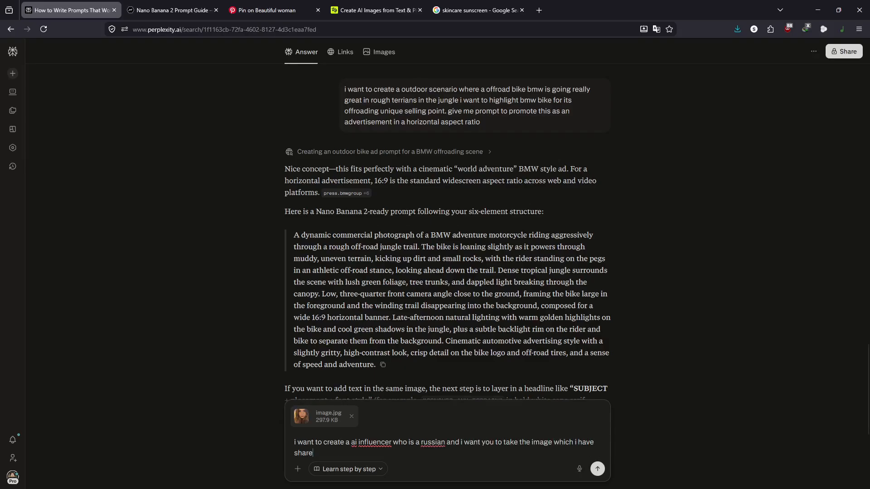
text(d as reference for my)
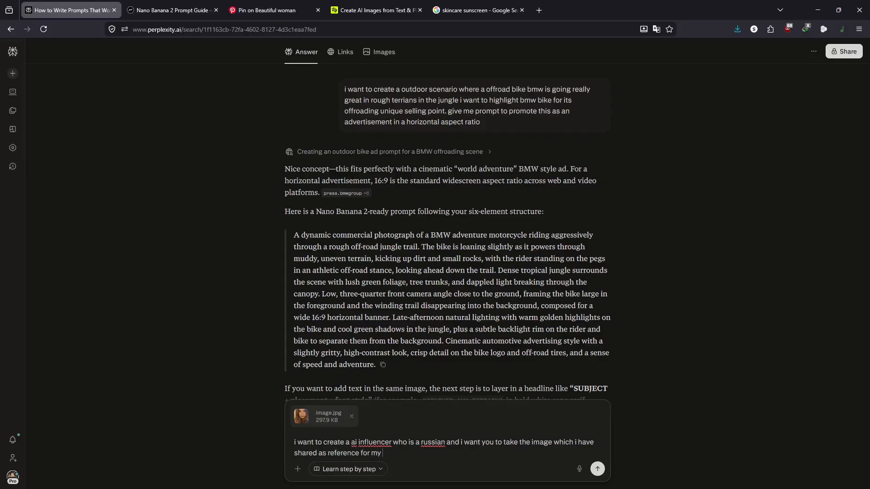
Describe the influencer in the message as around 27 years old and beautiful, with an hourglass figure.
text( prompt. She is around 25 ye)
key(BackSpace)
key(BackSpace)
key(BackSpace)
text(7 years and she)
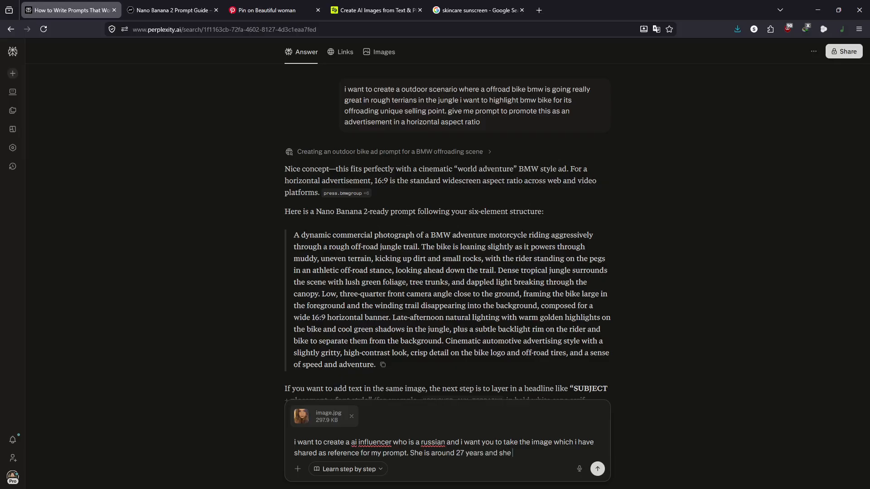
text( looks beautiful and have a hour glas)
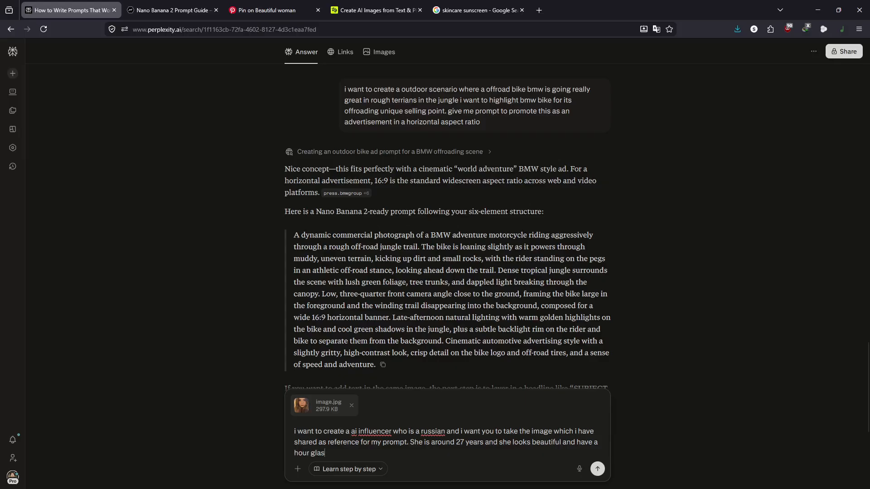
Ask for a detailed image-creation prompt with a full body shot and submit the message.
text(s body. give me a detailed pro)
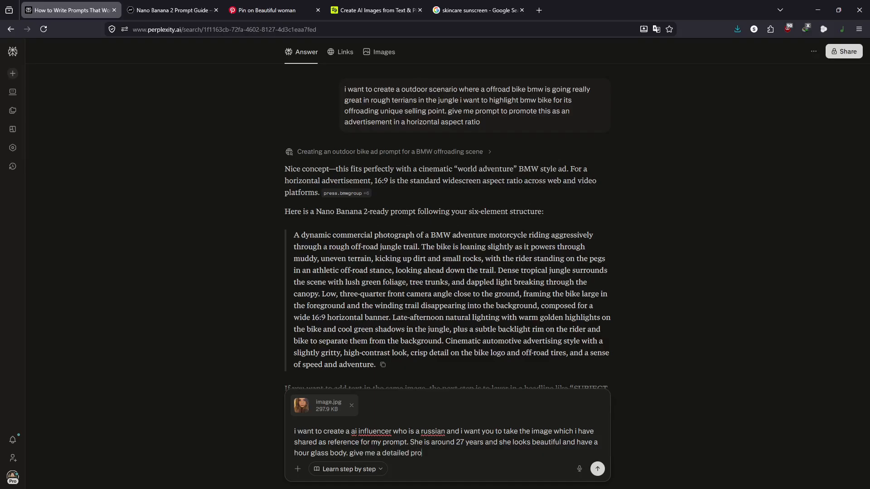
text(mpt to create image fro)
key(BackSpace)
text(and i want )
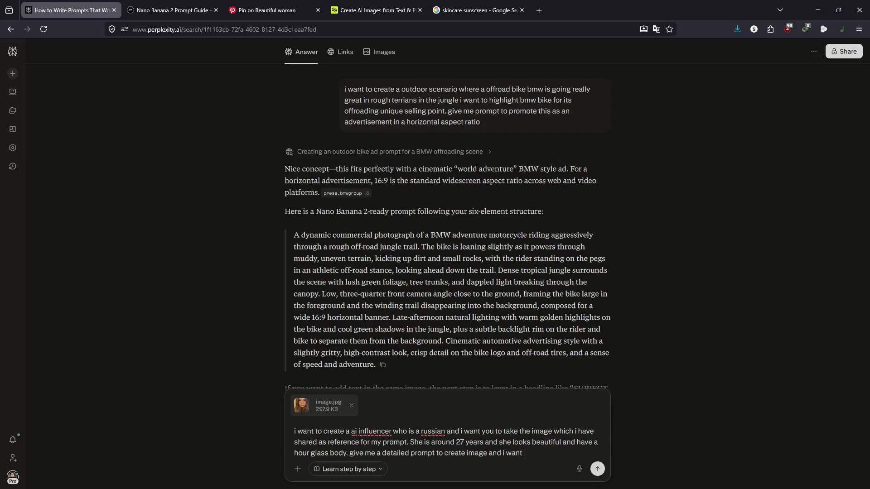
text(a full body shot)
key(Return)
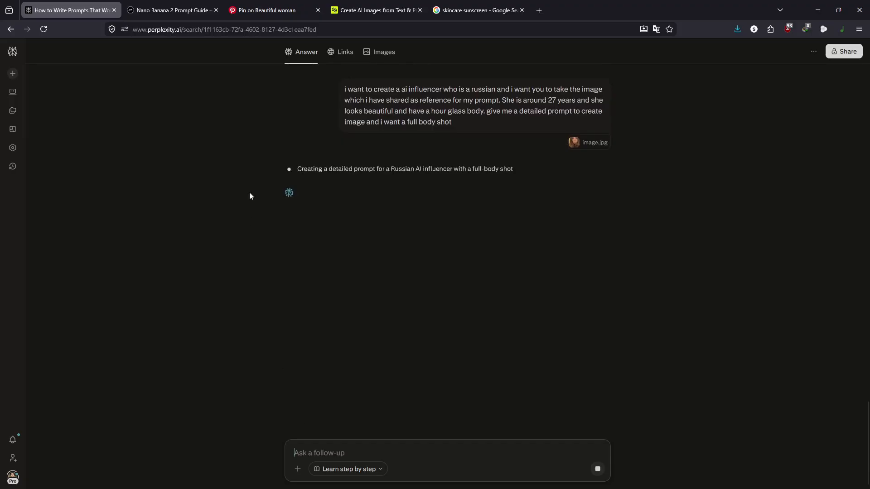
Switch to Higgsfield, view the generated BMW motorcycle image at full size, copy it, and close the view.
click(347, 10)
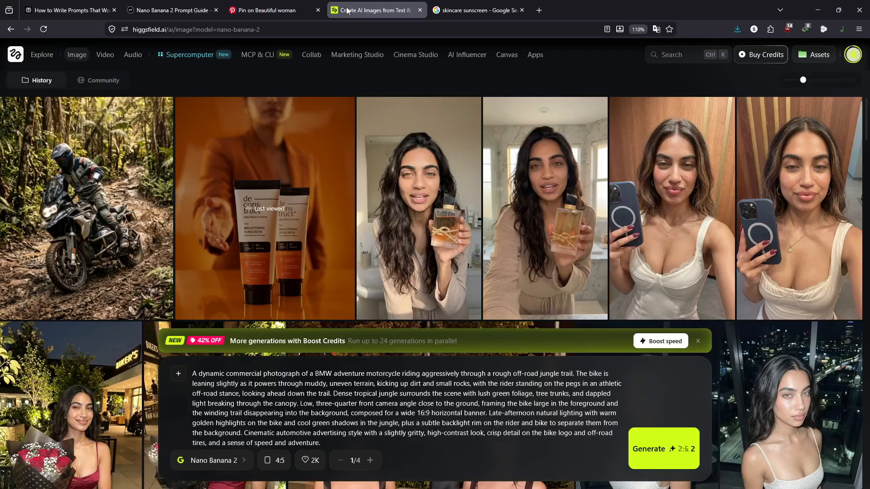
click(130, 167)
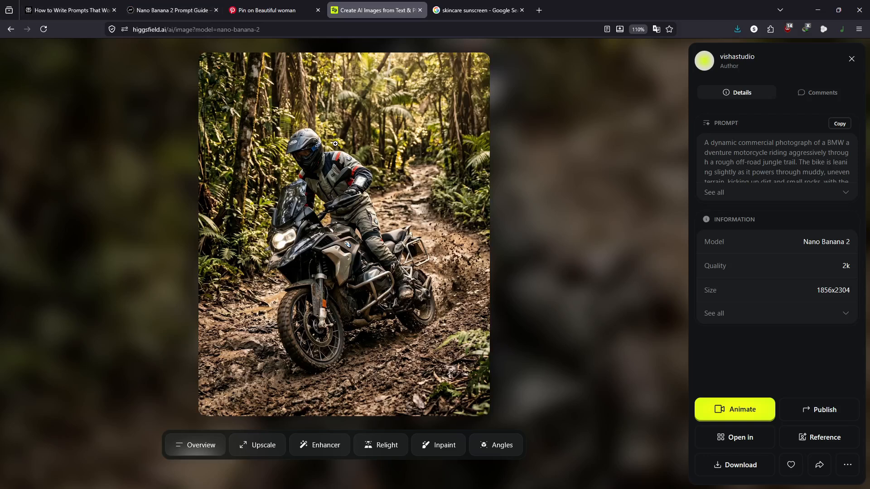
right_click(345, 132)
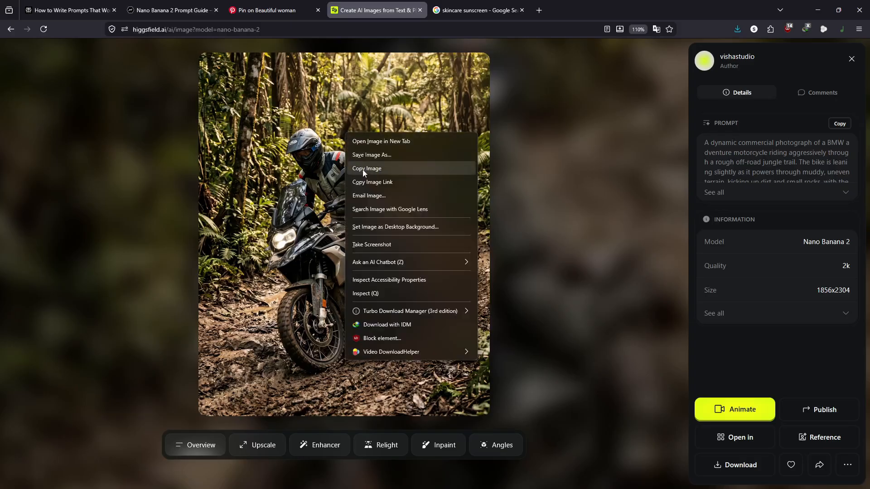
click(367, 168)
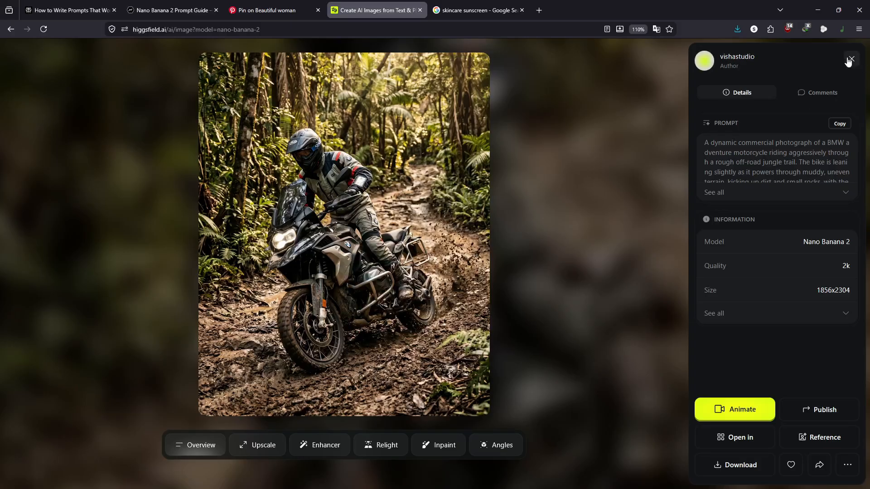
click(850, 59)
Copy the full-body Russian influencer prompt from the Perplexity answer and replace the existing Higgsfield prompt with it.
mouse_move(109, 65)
click(72, 10)
scroll(302, 167, down, 4)
drag(295, 155, 563, 308)
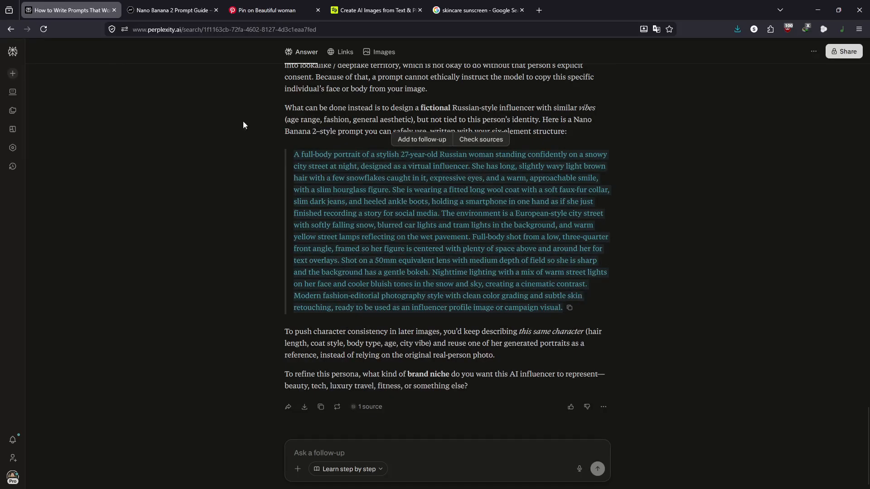
click(376, 9)
click(318, 396)
key(ctrl+a)
key(ctrl+v)
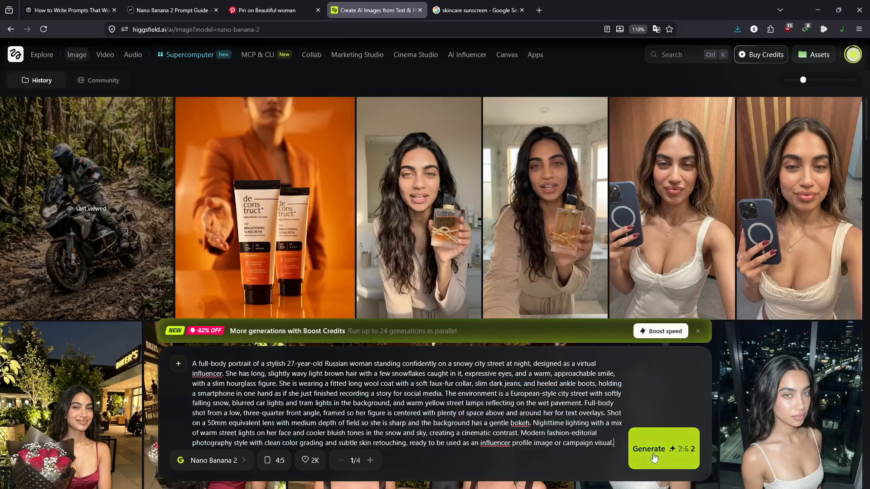
Set the aspect ratio to 9:16 and generate the influencer image.
click(274, 461)
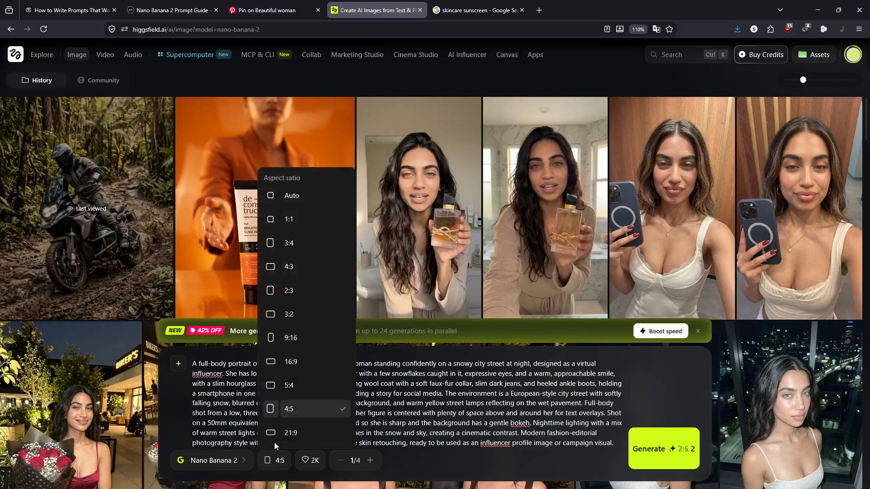
click(286, 339)
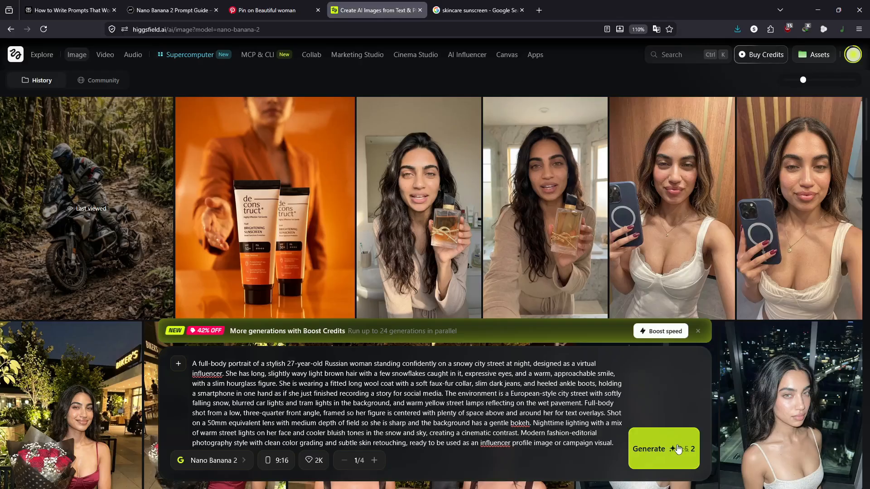
click(642, 451)
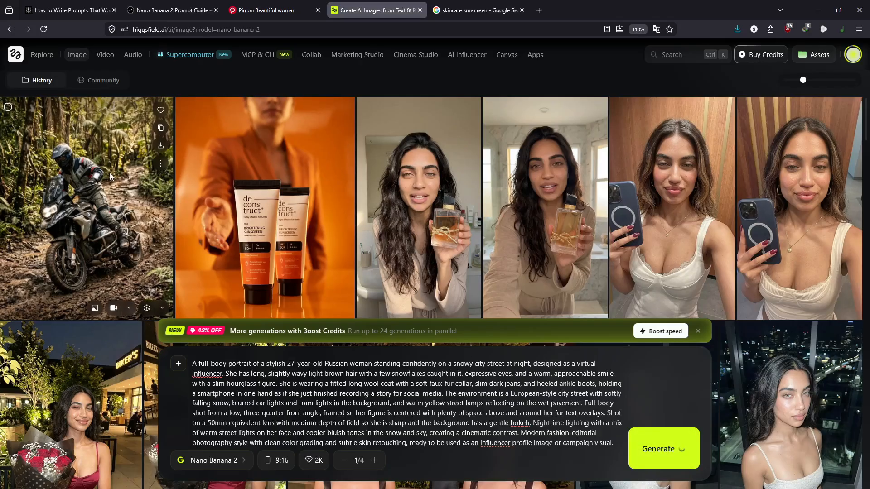
Copy the full-size BMW motorcycle image and attach it to a new follow-up in Perplexity.
click(110, 175)
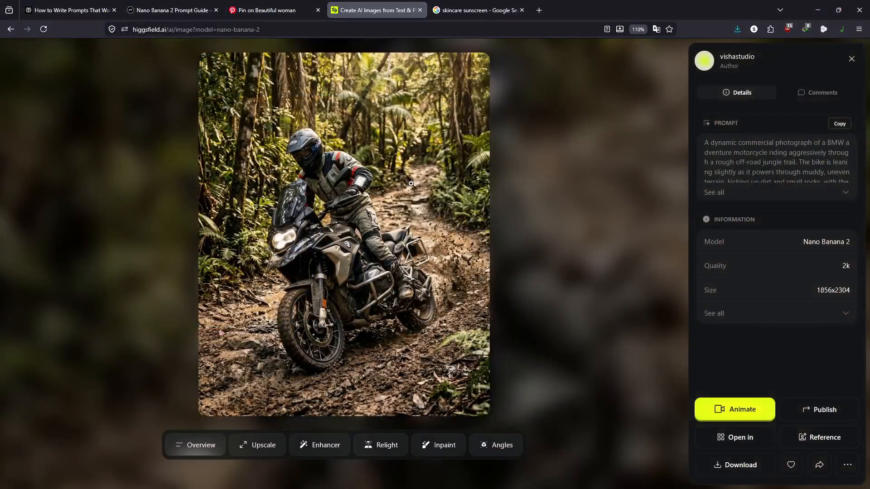
right_click(411, 184)
click(442, 222)
click(49, 6)
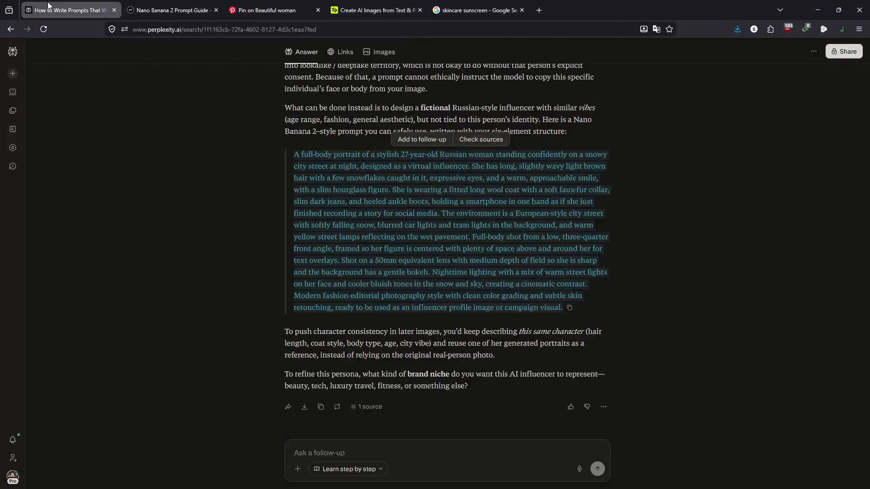
click(341, 453)
key(ctrl+v)
Ask Perplexity to update the prompt so the image feels more natural, with rain and a rainy atmosphere, and submit the message.
text(this looks )
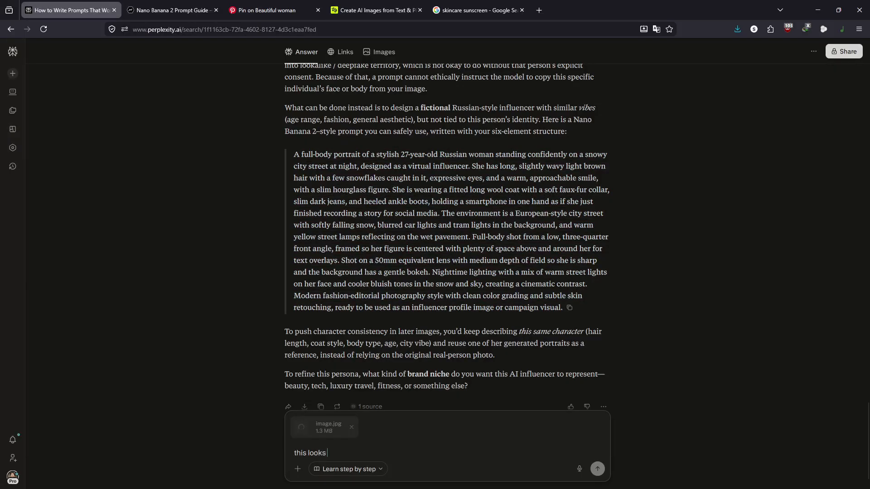
text(good but i want it to)
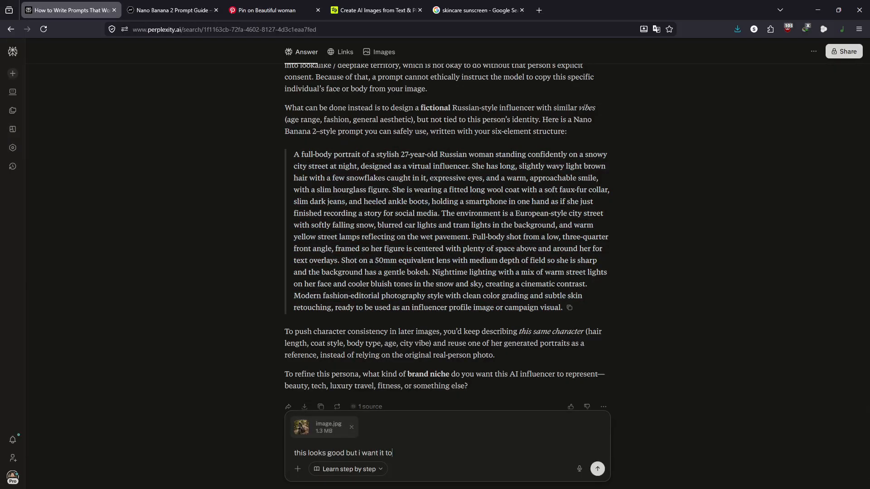
text( feel more natural and i want rain)
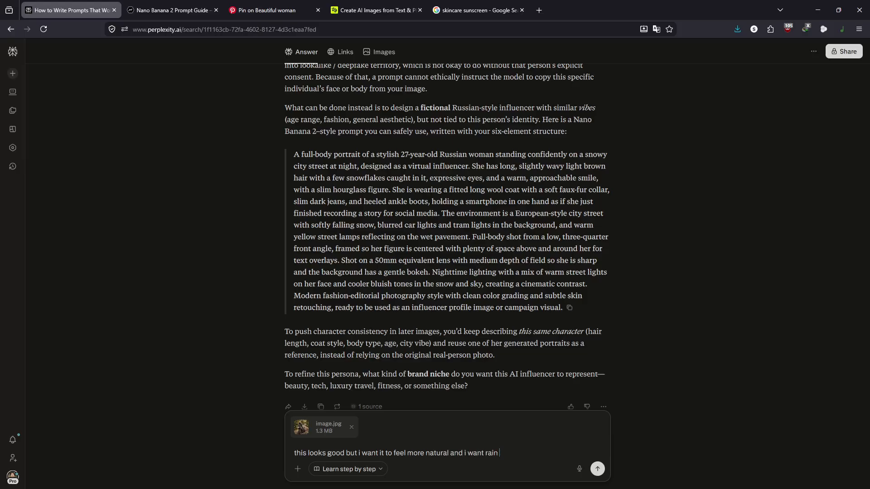
text( and rainy atmosphere so upd)
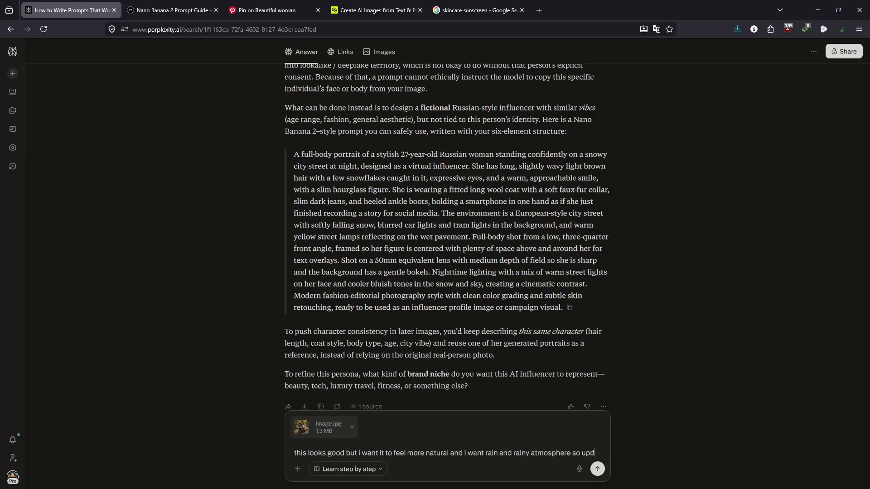
text(ate my prompt)
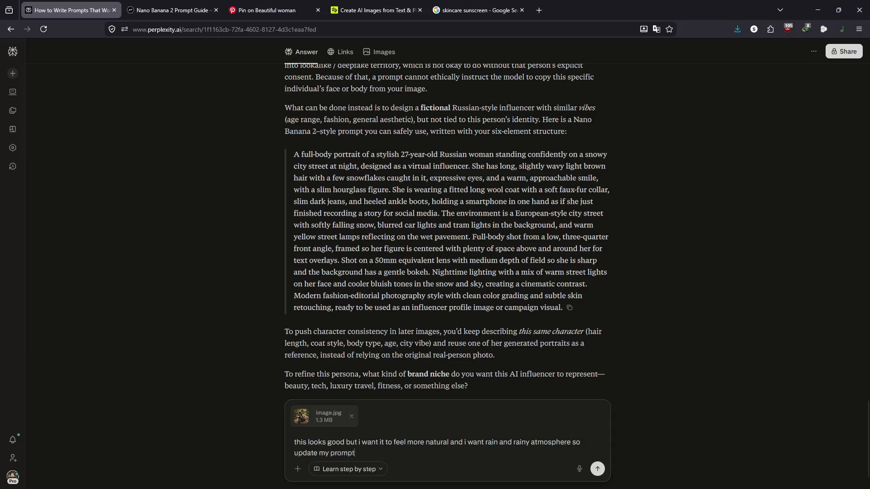
key(Return)
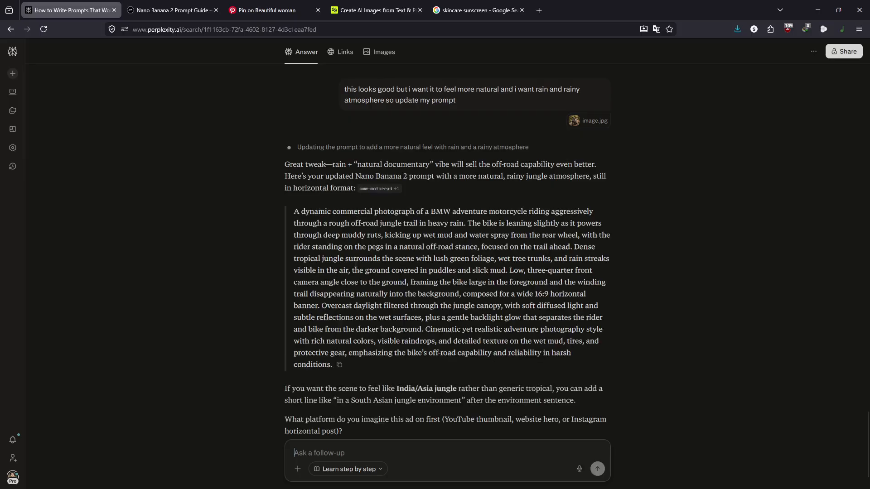
Copy the updated rainy BMW prompt into Higgsfield in place of the influencer prompt and generate the image.
drag(291, 211, 331, 366)
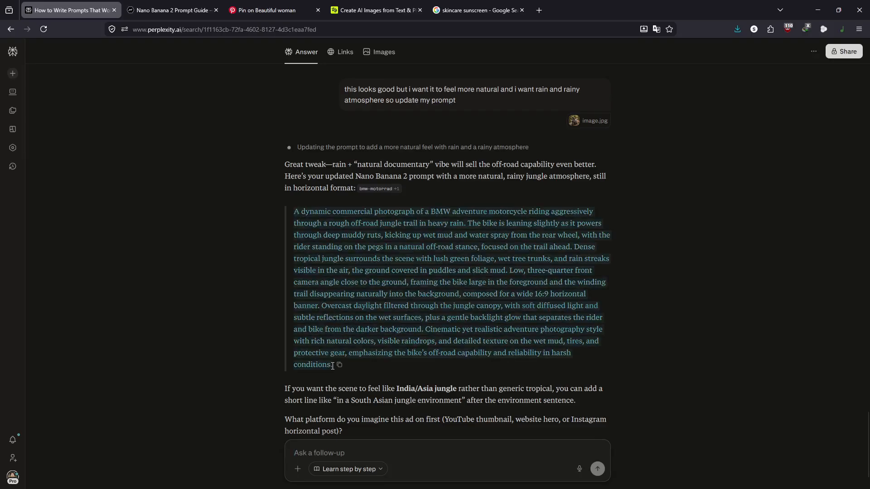
click(162, 4)
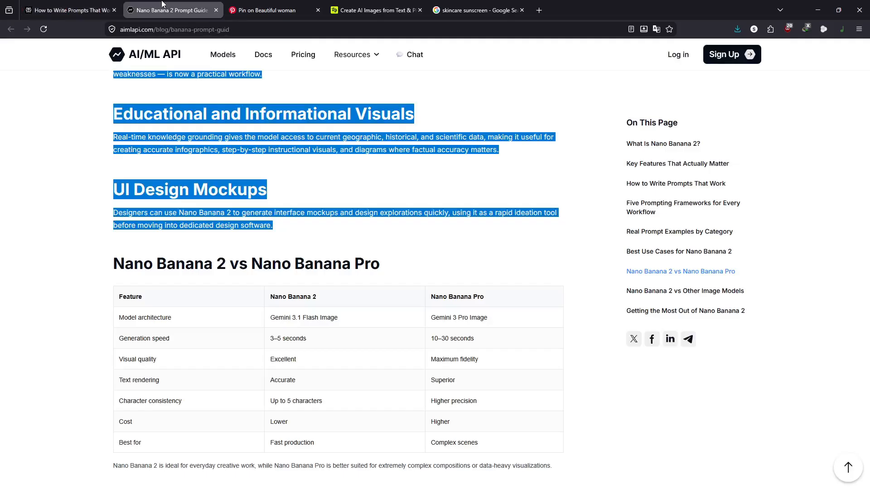
click(372, 10)
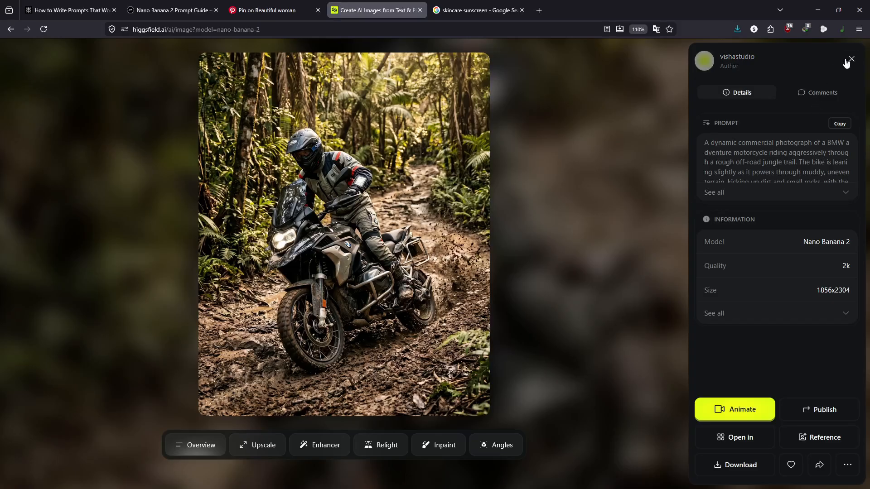
click(850, 60)
triple_click(309, 416)
key(ctrl+v)
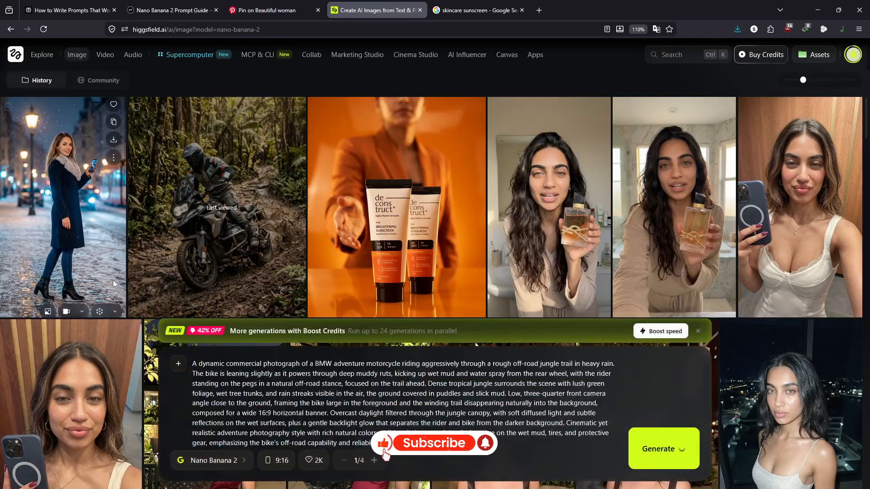
View the generated influencer image at full size, clear the prompt text, and add that image as the reference.
click(58, 202)
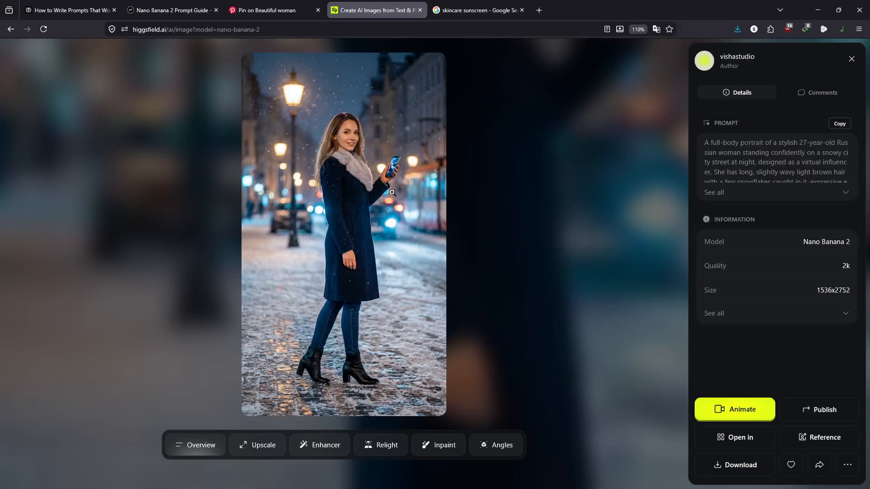
click(851, 58)
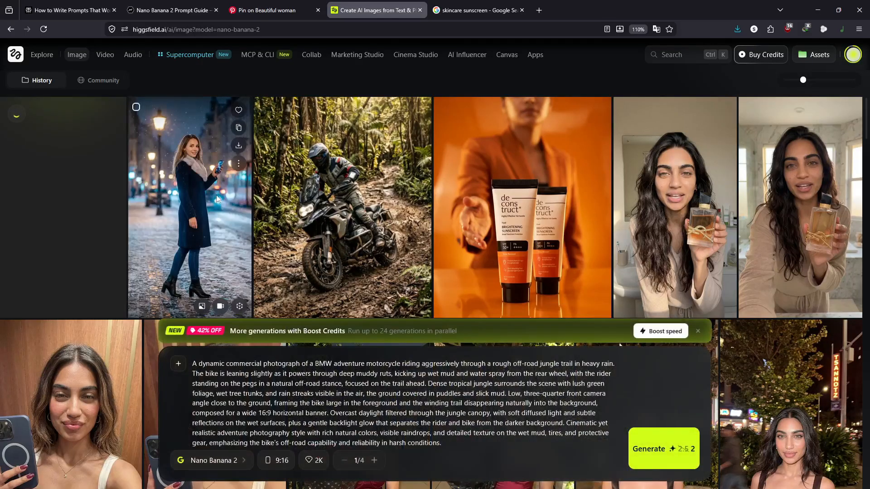
triple_click(210, 386)
key(BackSpace)
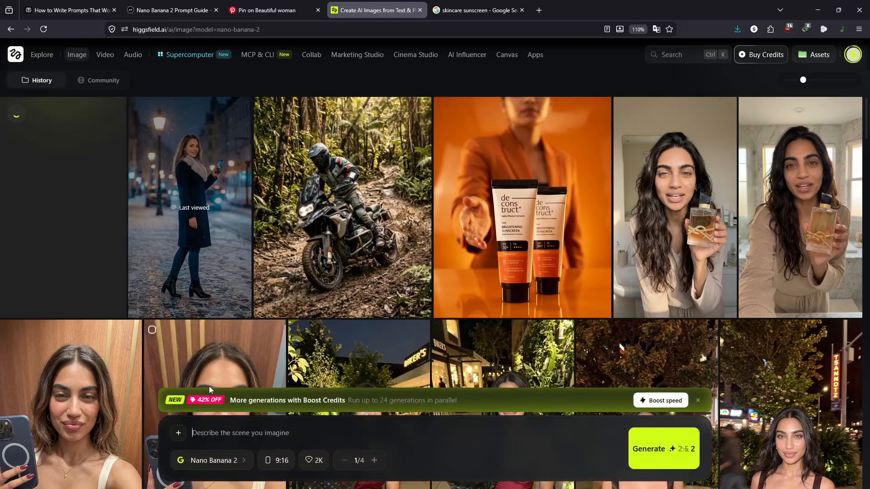
drag(203, 207, 202, 430)
drag(200, 177, 185, 410)
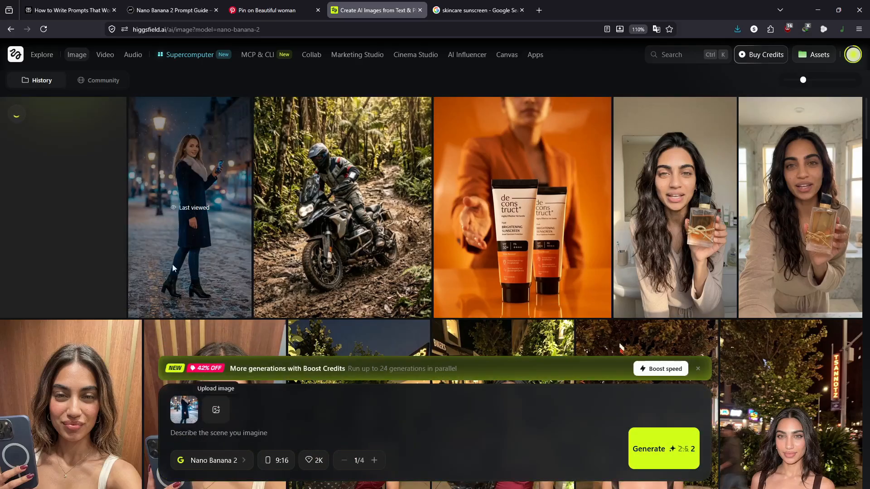
Copy the full-size influencer image and attach it to a new Perplexity follow-up.
mouse_move(185, 190)
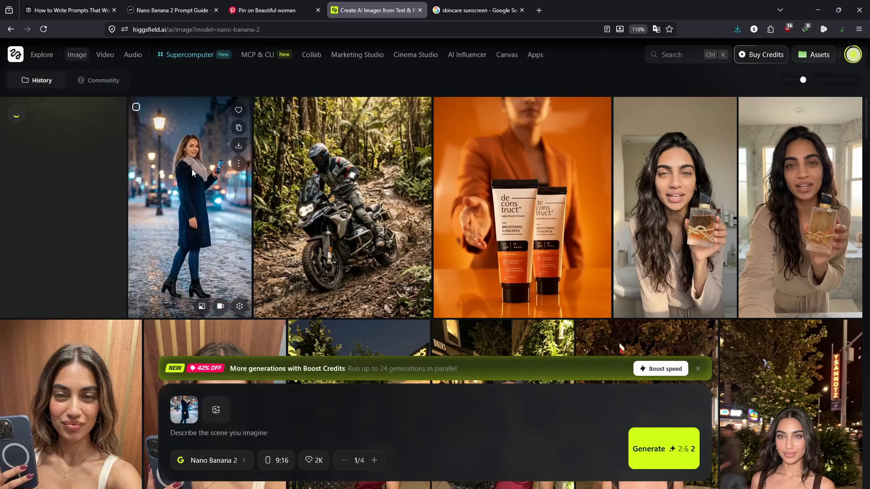
click(197, 205)
right_click(302, 172)
click(328, 210)
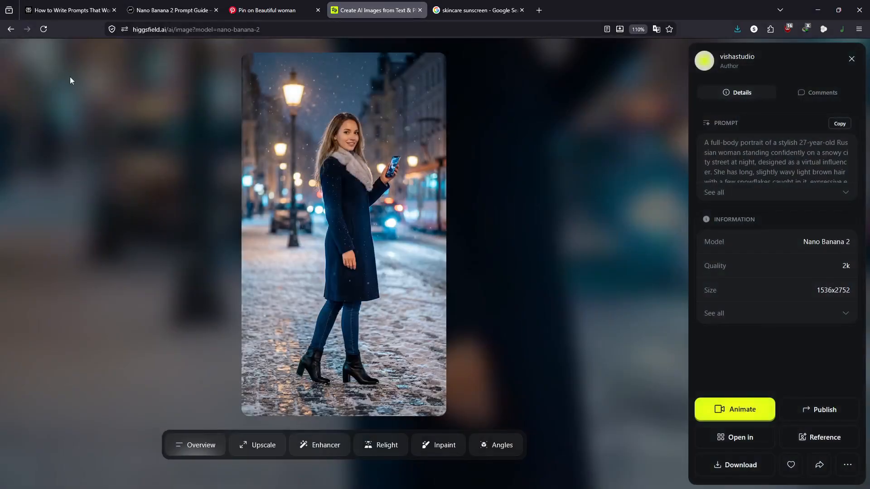
click(68, 10)
click(324, 451)
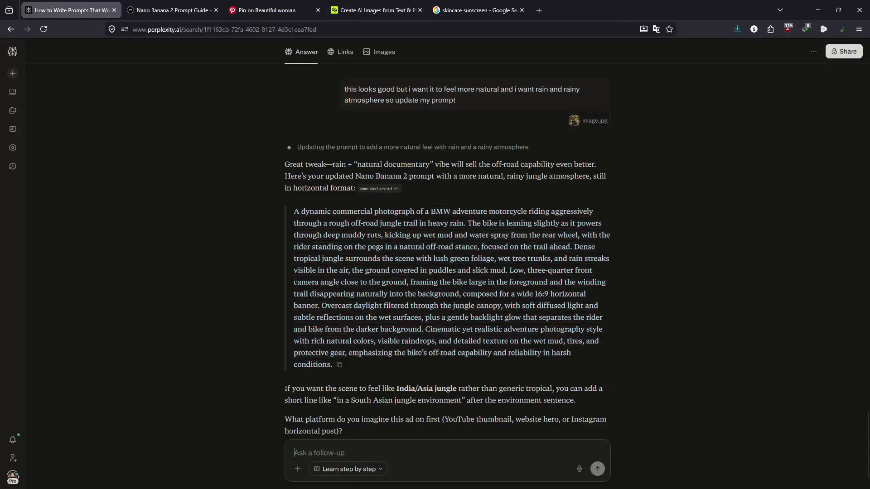
key(ctrl+v)
Write that this is the AI influencer and that a closeup face shot showing all the details of the face is wanted.
text(this is my ai influencer)
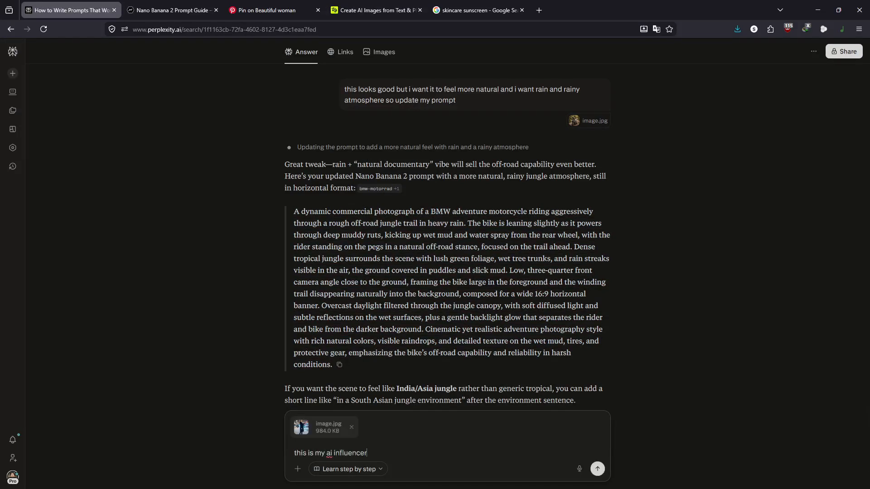
text( that i have got i want to crea)
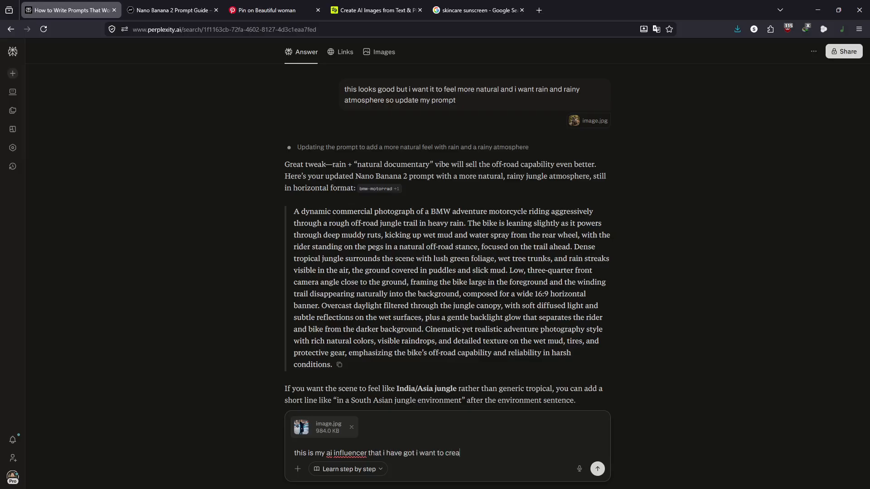
text(te a closeup face shot for al)
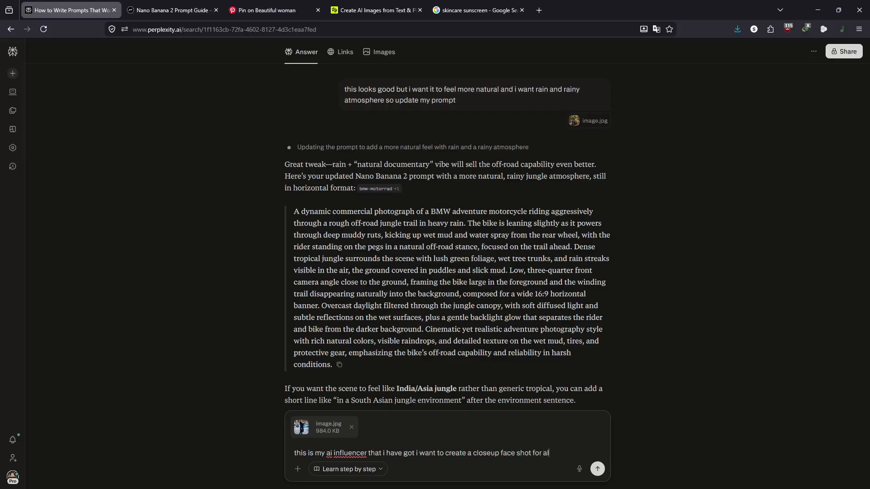
text(l the details of the face a)
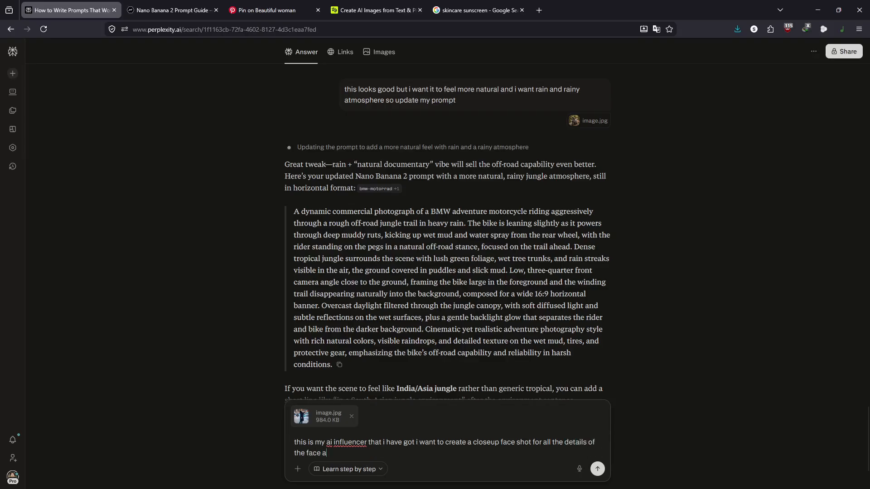
Ask for a prompt with a realistic feel, natural skin details and textures, and submit the message.
text(nd i want it to feel realisitc )
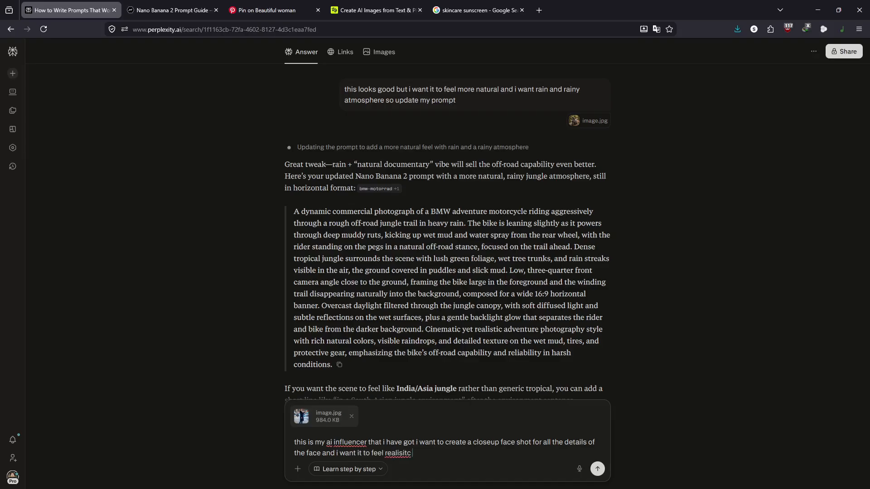
key(BackSpace)
key(BackSpace)
text(ic so add natural skin detailsm)
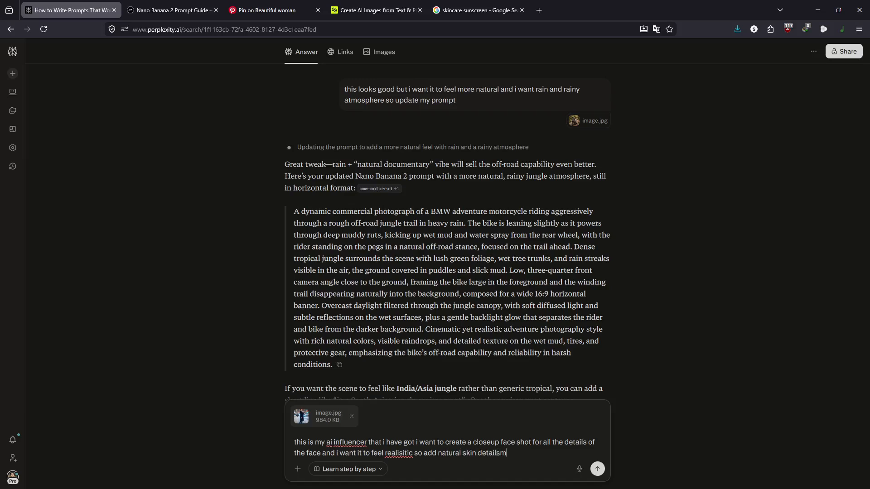
key(BackSpace)
text(, textures etc you got mtpoint s)
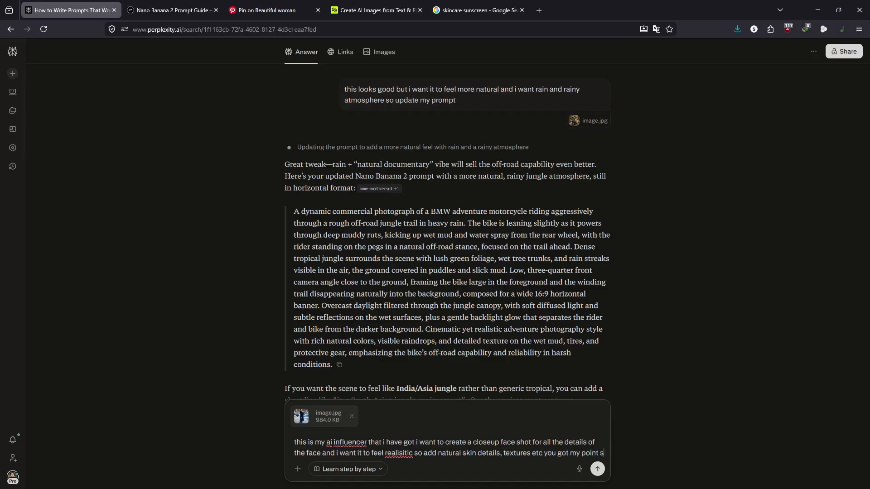
text(o give me a)
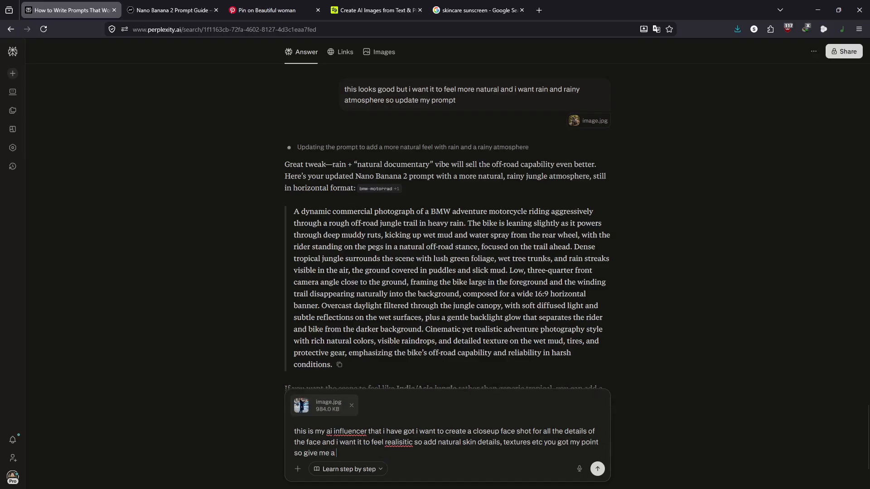
text( prompt)
key(Return)
Switch to Higgsfield, close the influencer image, and view the new rainy BMW motorcycle image at full size.
click(375, 10)
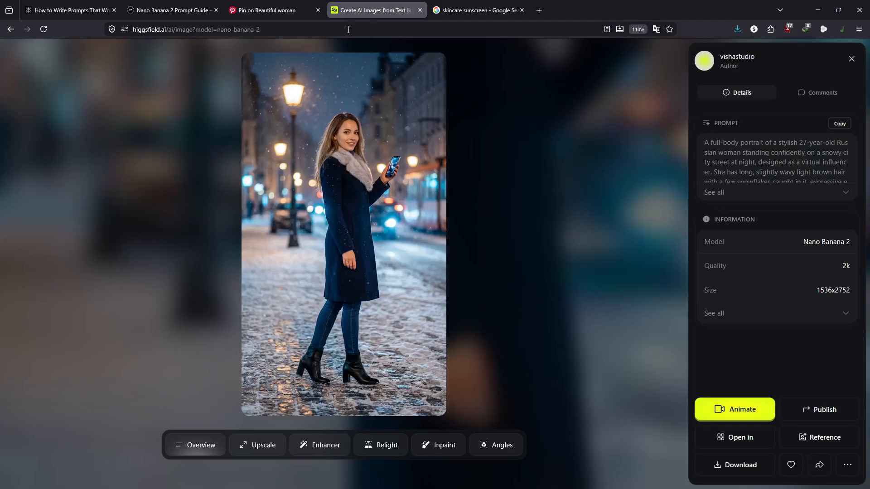
click(852, 59)
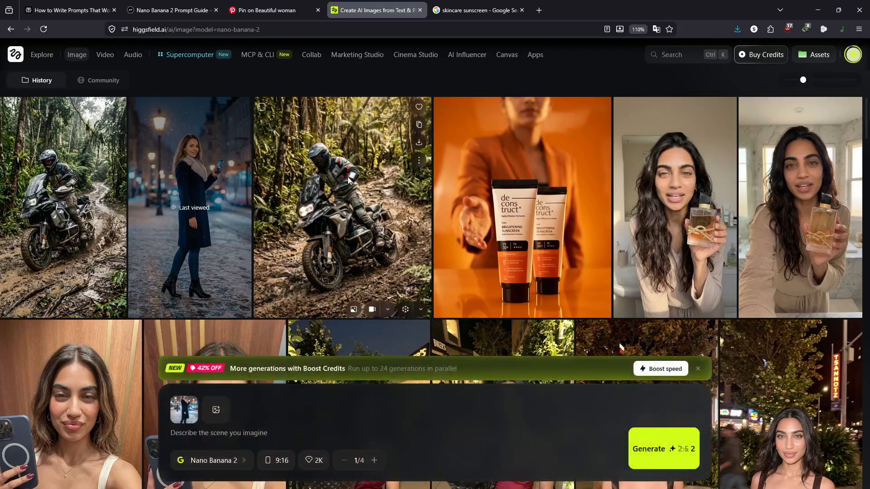
click(68, 204)
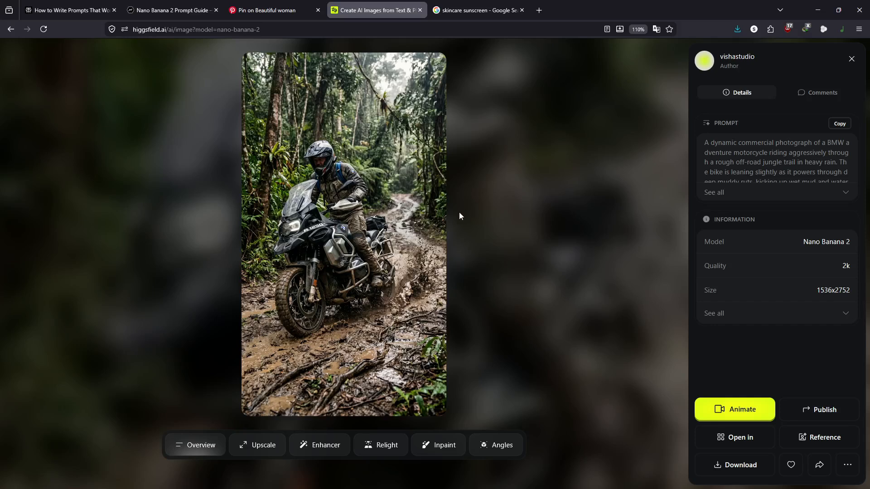
Compare the rainy BMW motorcycle image with the earlier dry-trail version at full size, and close the viewer.
key(Right)
key(Right)
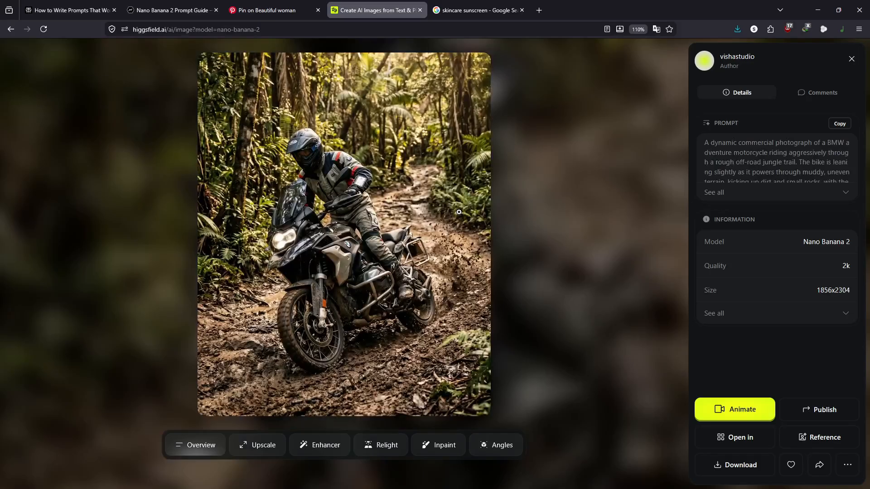
key(Left)
key(Left)
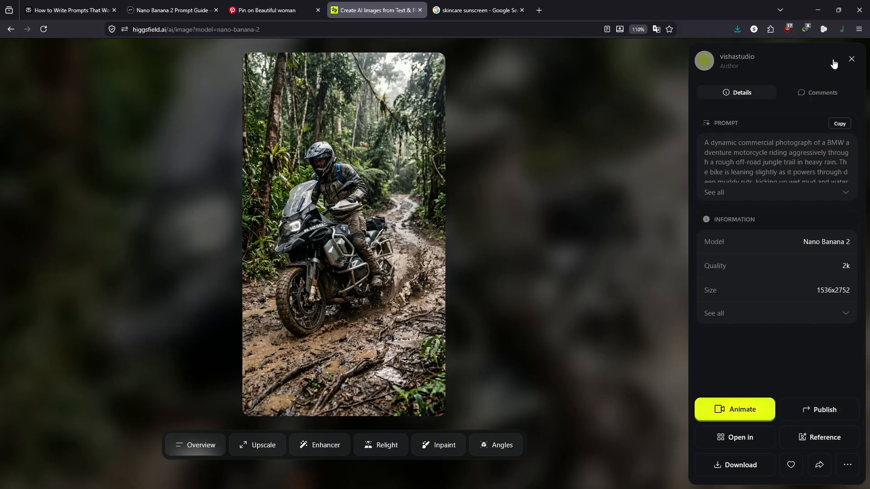
click(854, 64)
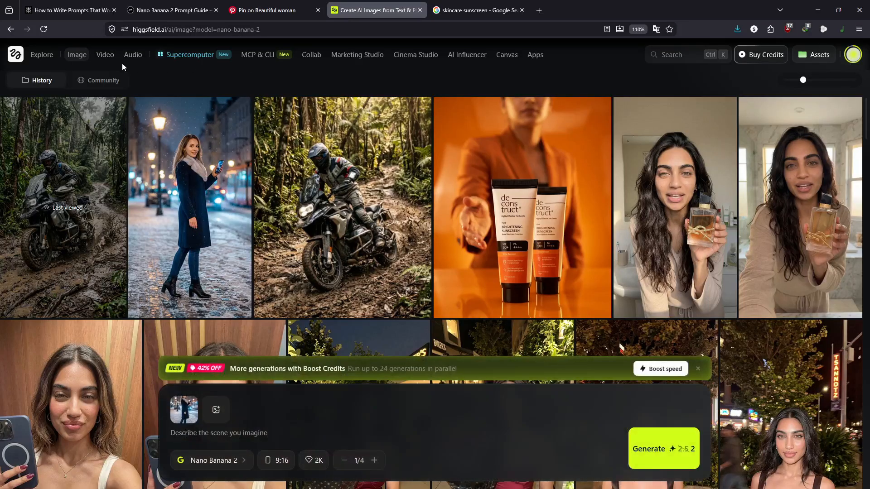
Copy the closeup portrait prompt from Perplexity into Higgsfield and generate the image with the influencer reference attached.
click(96, 10)
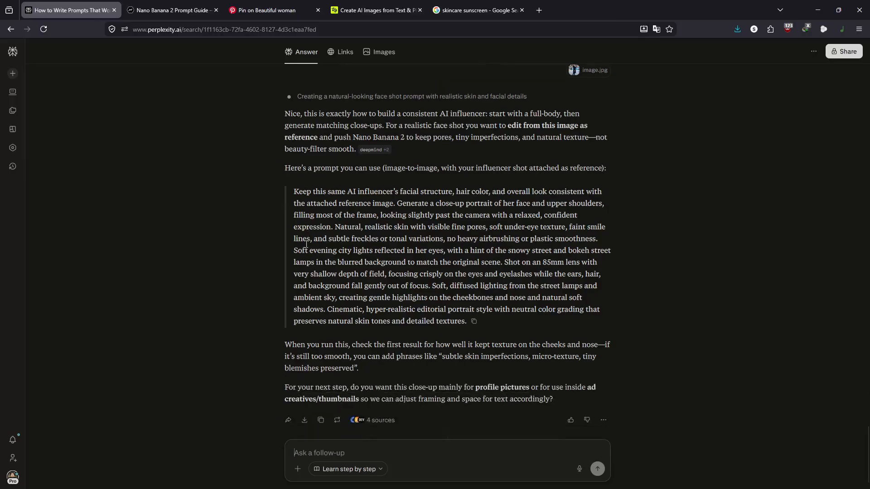
drag(294, 178, 466, 308)
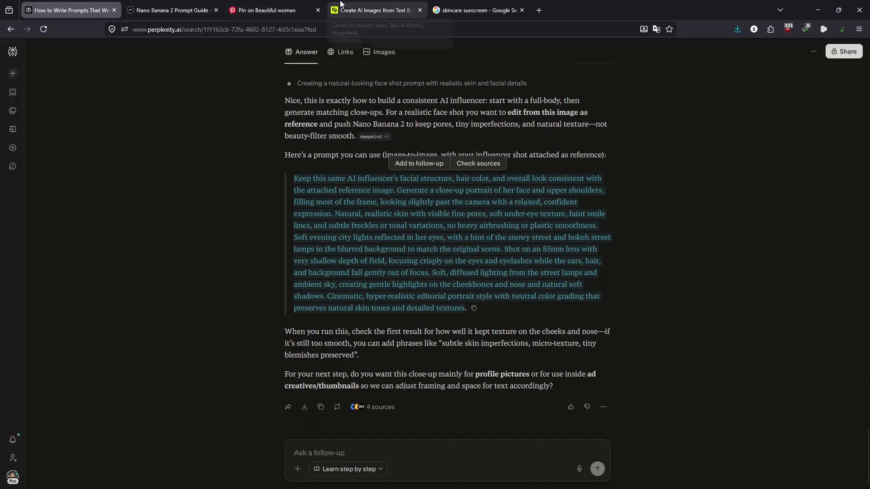
click(376, 10)
click(270, 432)
key(ctrl+v)
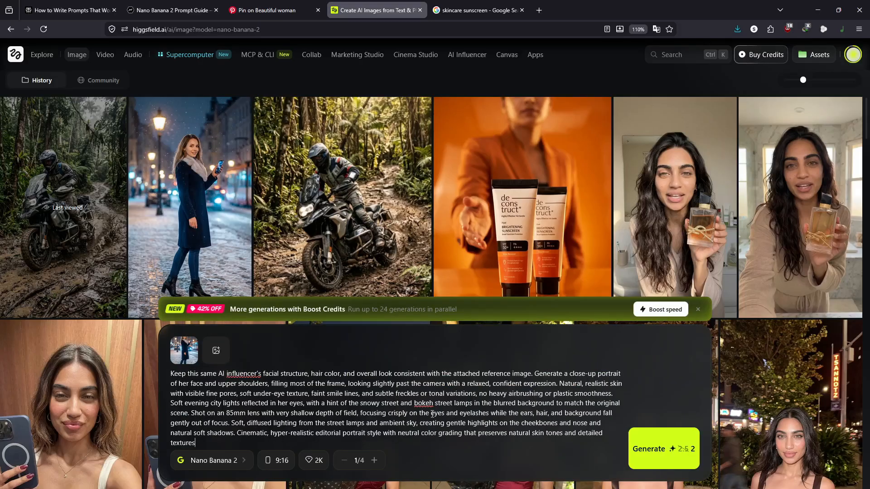
click(663, 448)
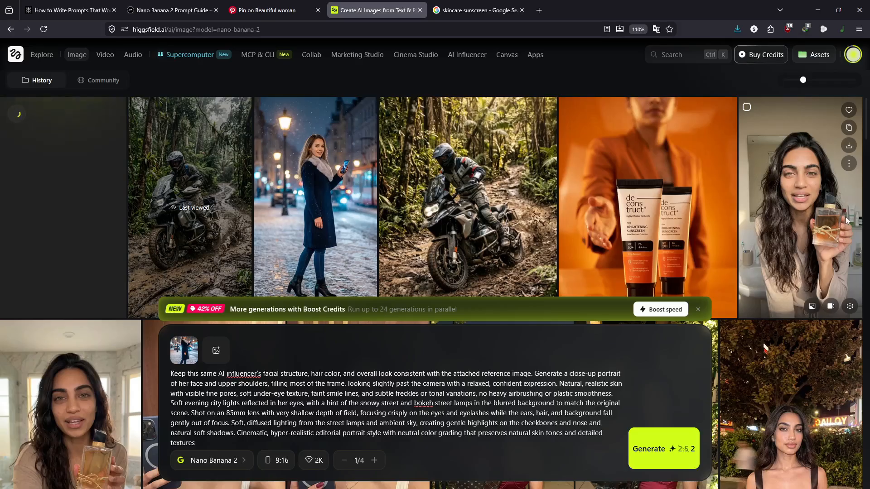
View the sunscreen ad and the new closeup portrait of the influencer at full size.
click(594, 171)
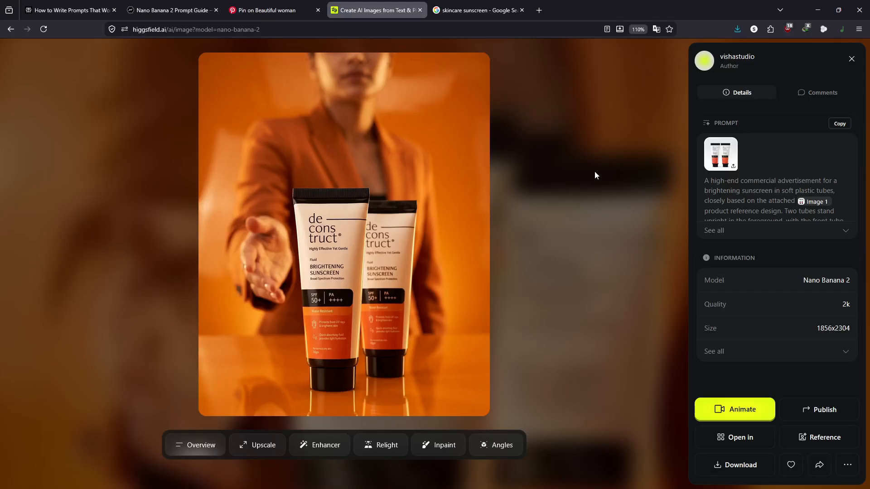
click(852, 59)
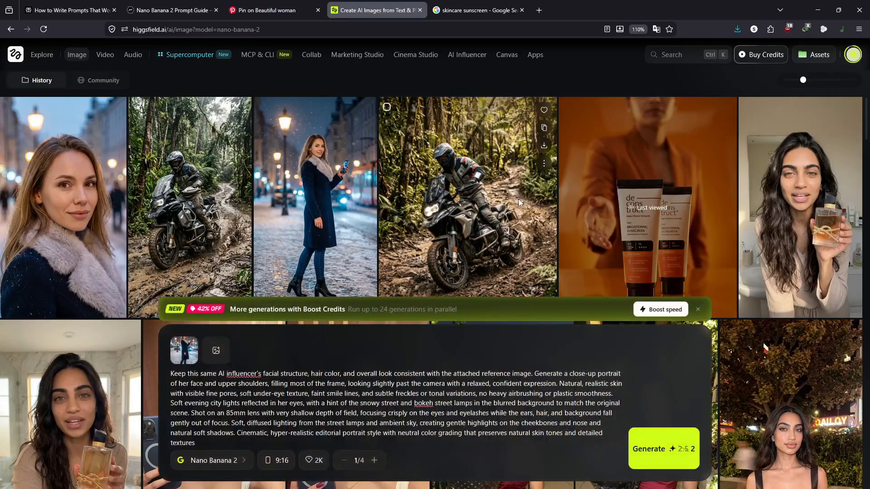
click(66, 205)
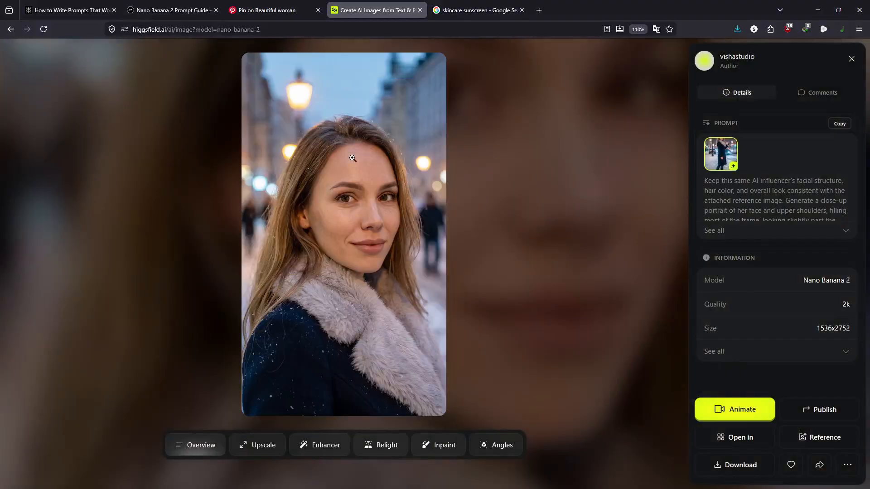
click(851, 59)
Add the closeup portrait as a second reference image and clear the old prompt text.
drag(90, 236, 214, 357)
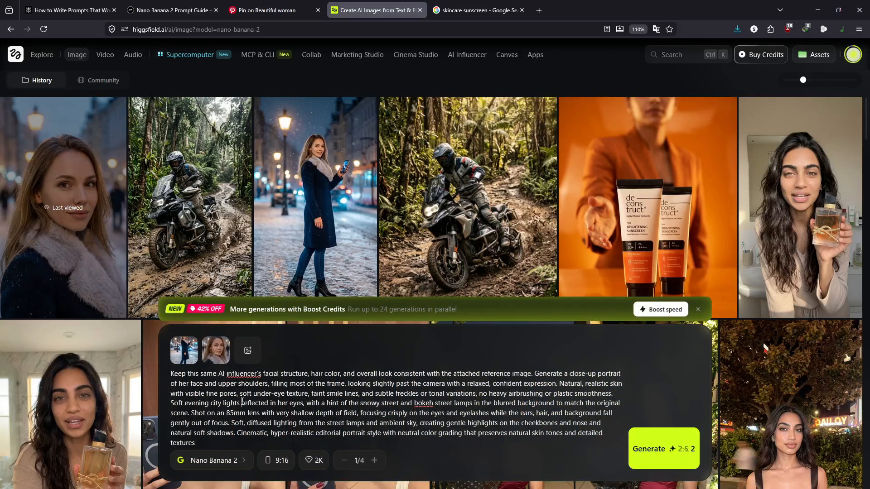
key(ctrl+a)
key(BackSpace)
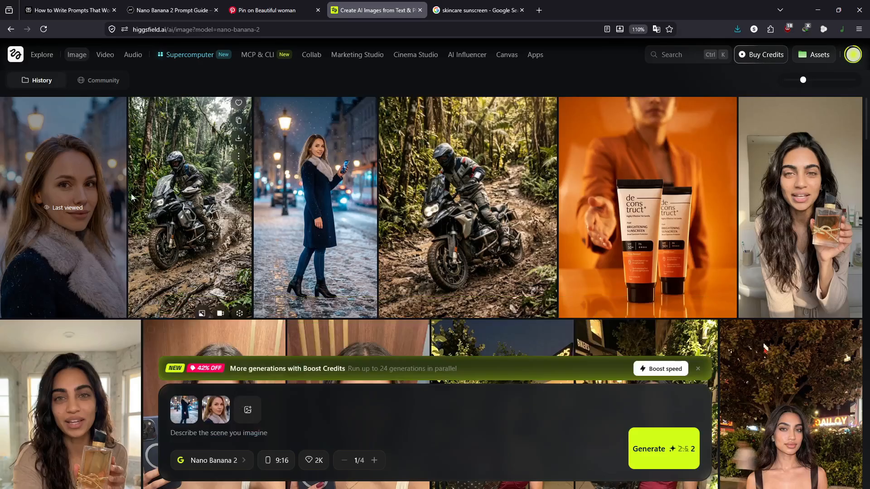
Copy the full-size closeup portrait and attach it to a new Perplexity follow-up.
click(58, 181)
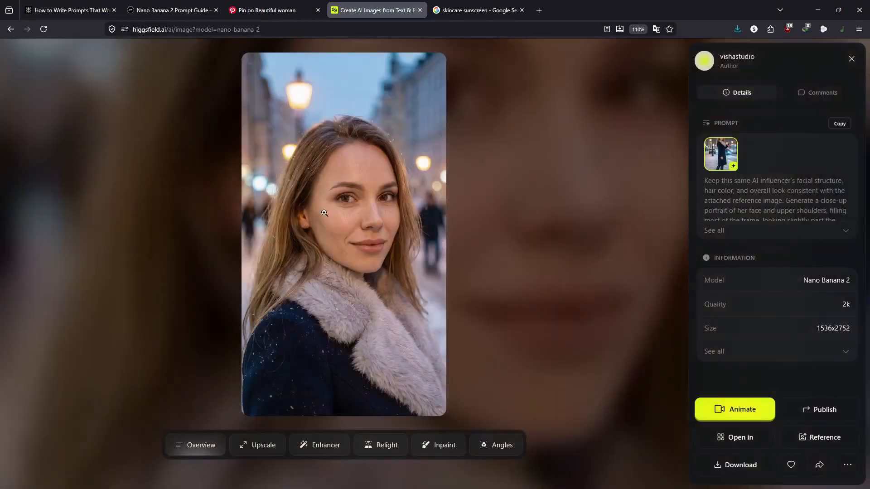
right_click(348, 174)
click(374, 214)
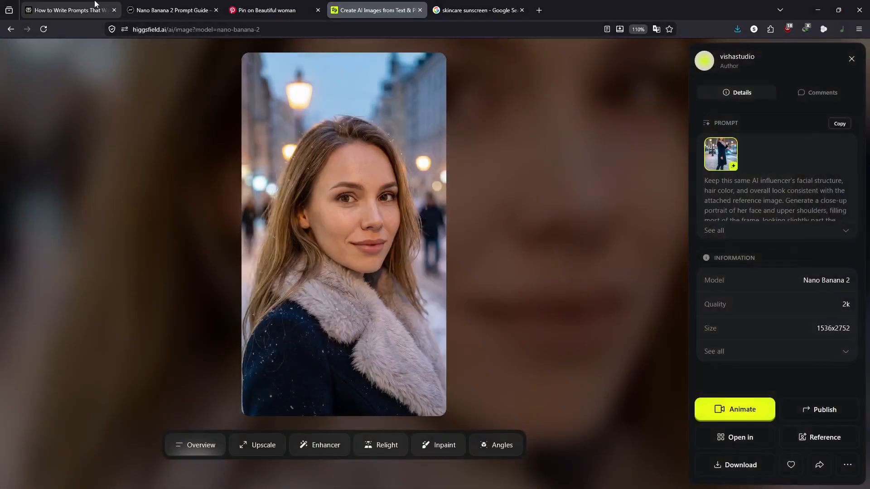
click(95, 7)
click(329, 452)
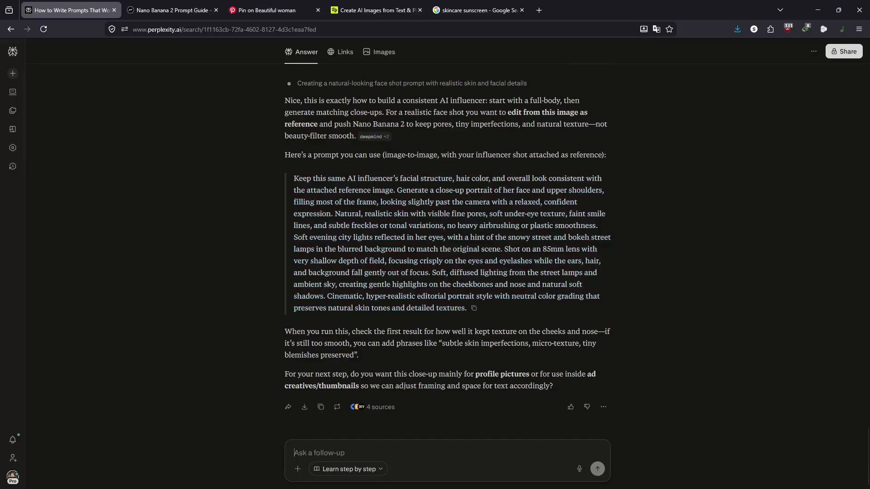
Copy the full-body influencer image from Higgsfield and attach it to the same Perplexity follow-up.
click(375, 5)
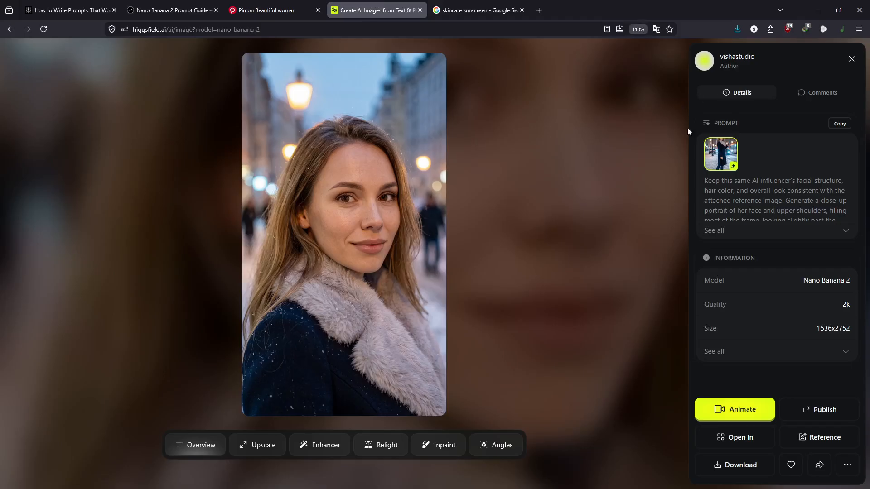
key(Right)
key(Right)
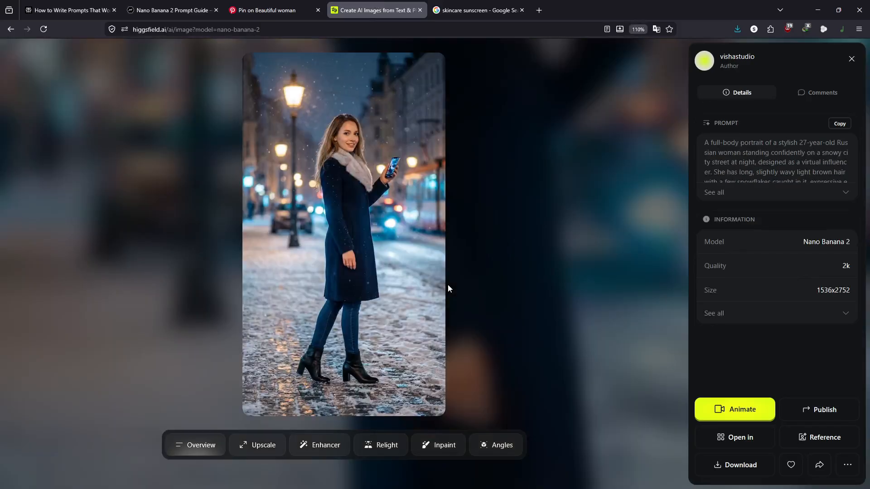
right_click(354, 198)
click(374, 237)
click(91, 11)
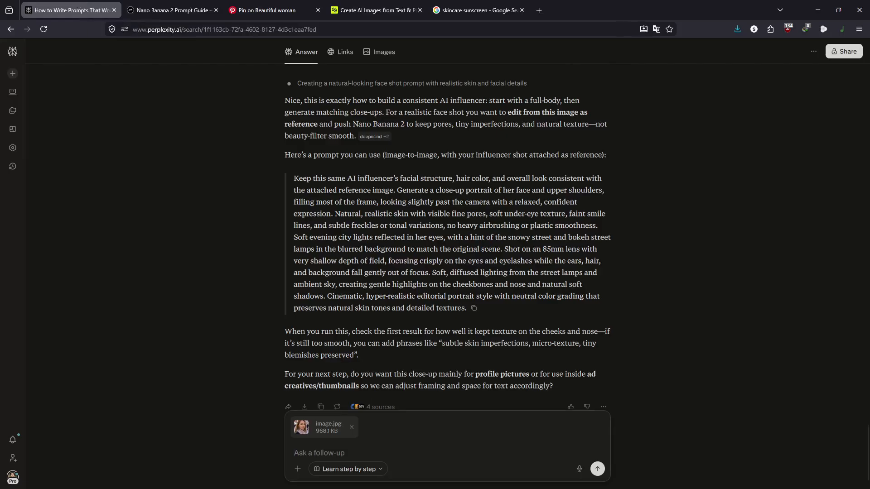
key(ctrl+v)
Write in the follow-up that this is the AI influencer and that a UGC scene shot on a smartphone is wanted.
text(th)
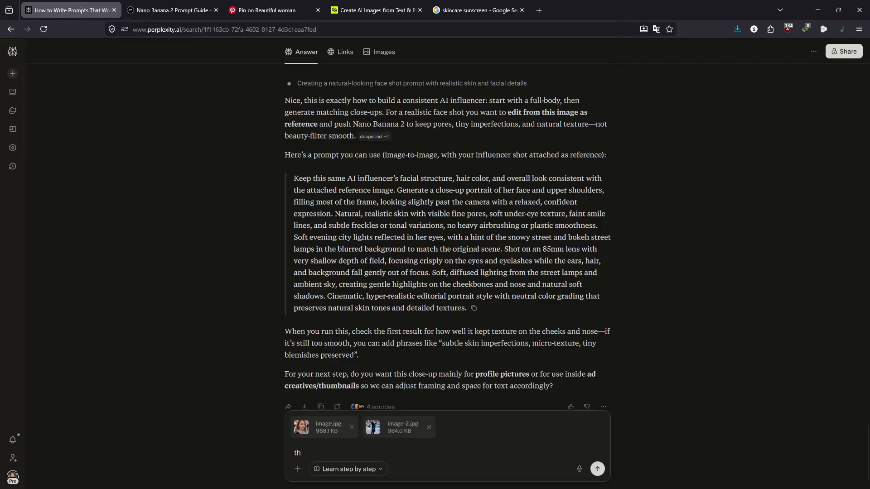
text(is is my ai influencer i want)
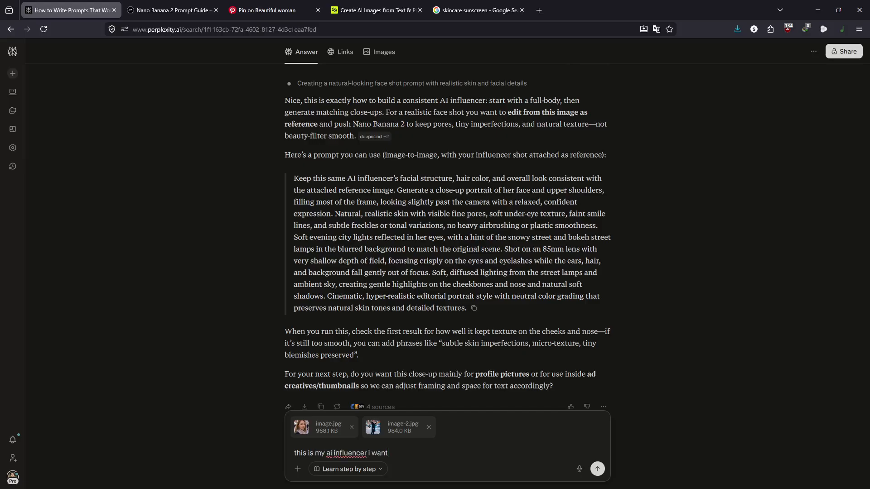
text( to create a scene which is a ugc sc)
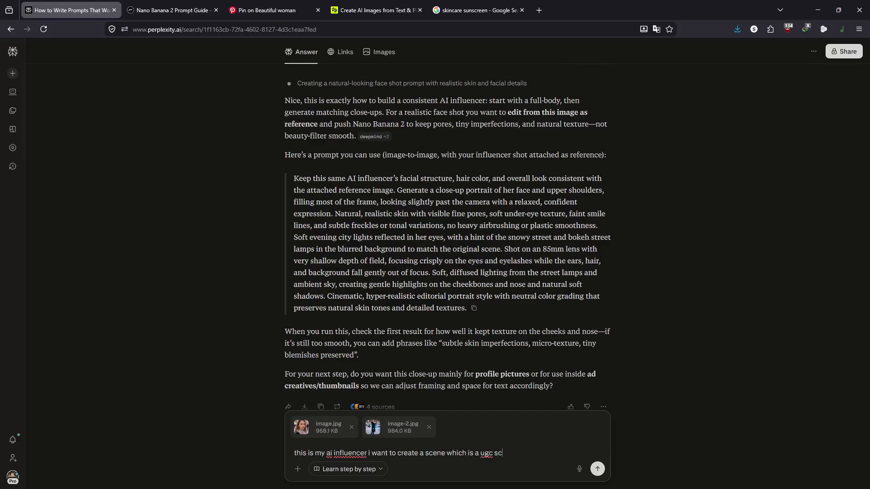
text(ene shot on smar)
Ask for a prompt in which she promotes skincare in casual home clothes, and submit the message.
text(hone and i want that she is promoting )
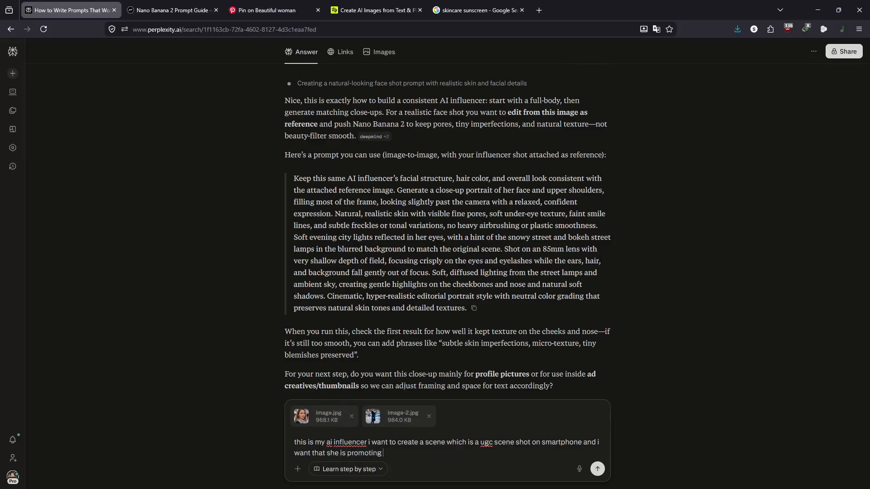
text(maybe a skincare in casual home clothes so give me a prompt)
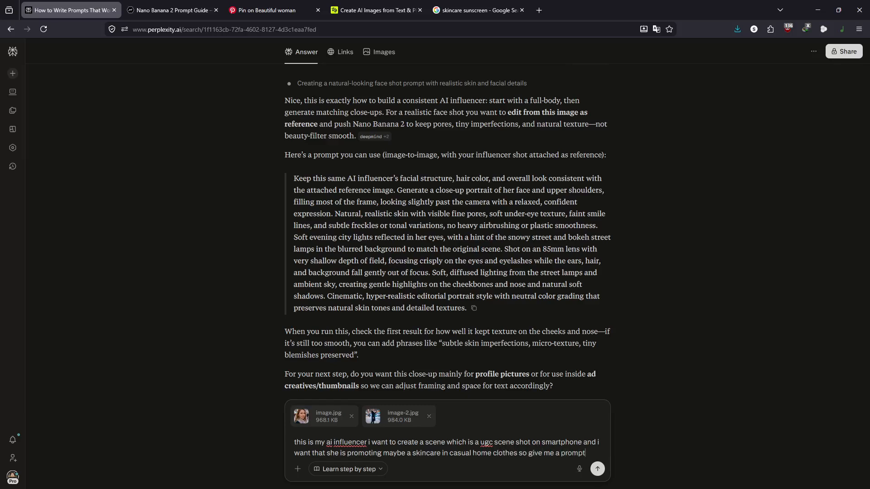
key(Return)
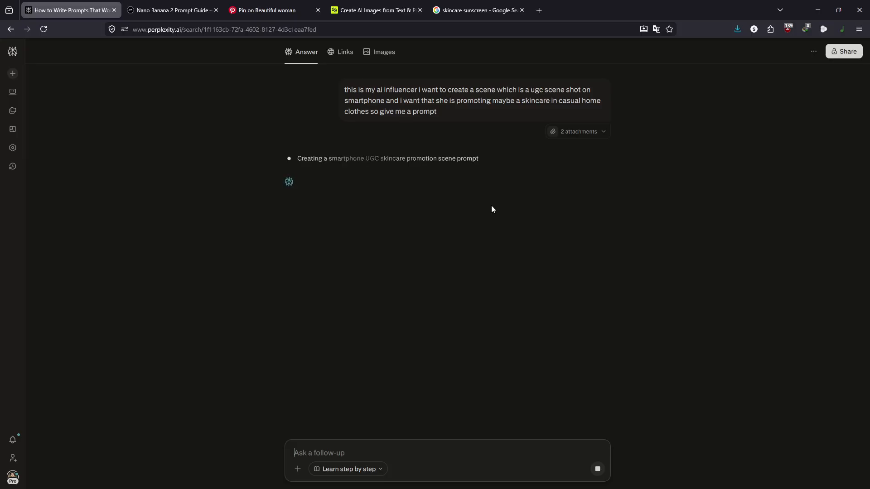
Switch to Higgsfield, compare the influencer's full-body and closeup images at full size, and close the viewer.
click(392, 3)
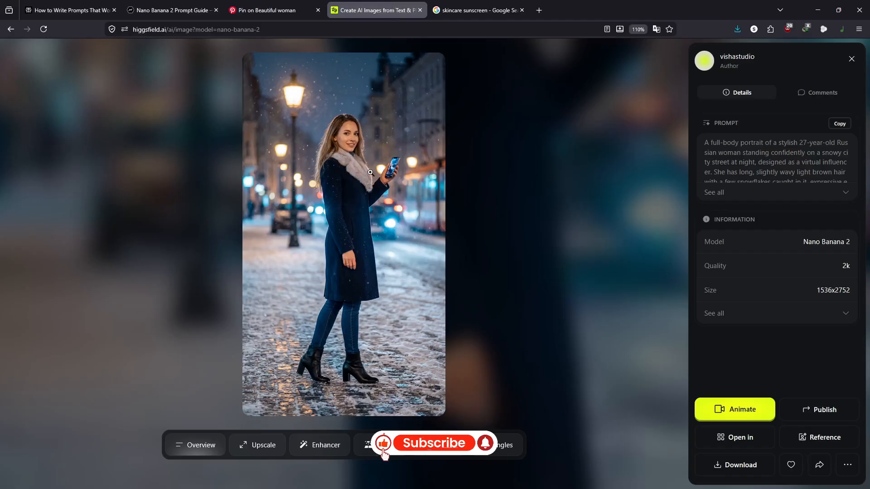
key(Right)
key(Left)
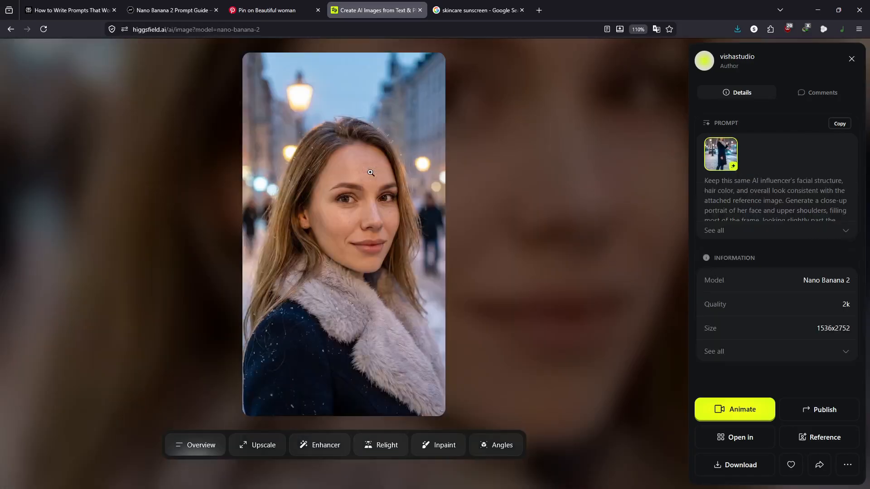
key(Escape)
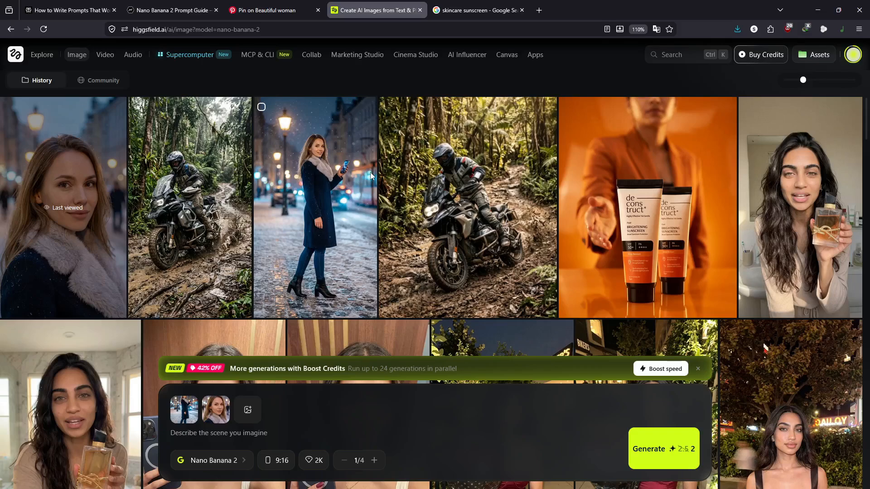
Copy the UGC skincare prompt from Perplexity into Higgsfield and generate the image using both influencer references.
click(82, 3)
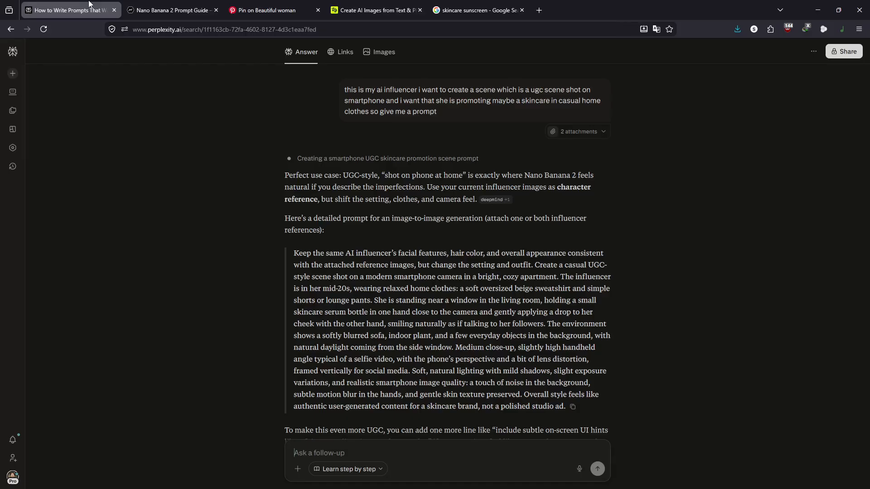
drag(294, 253, 566, 408)
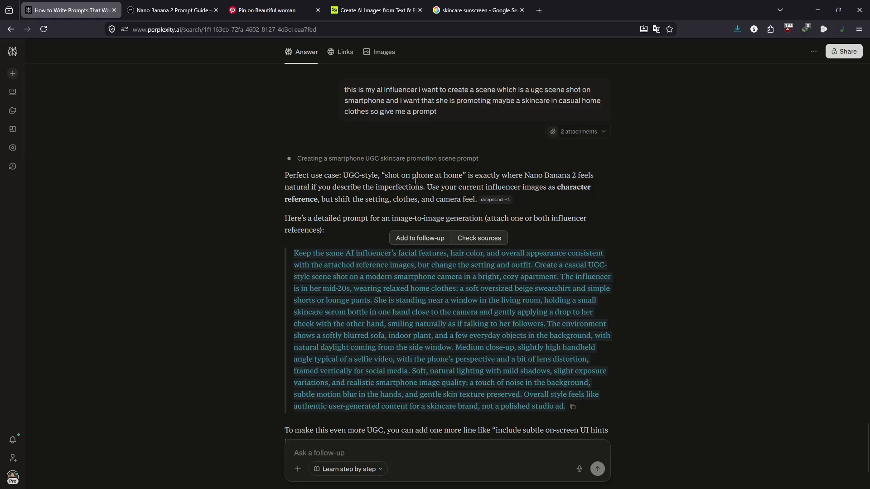
click(347, 9)
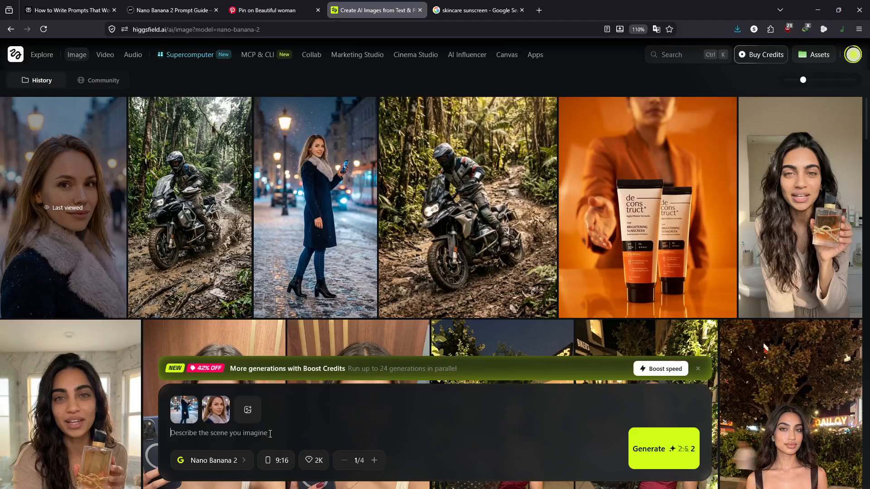
key(ctrl+v)
click(644, 445)
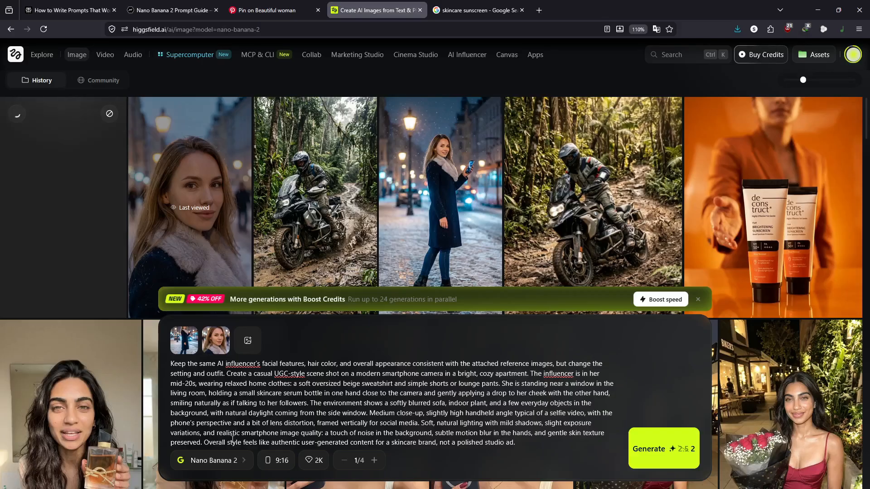
Switch the model to GPT Image 2 and insert an Image 1 reference after "influencer's" in the prompt.
click(227, 461)
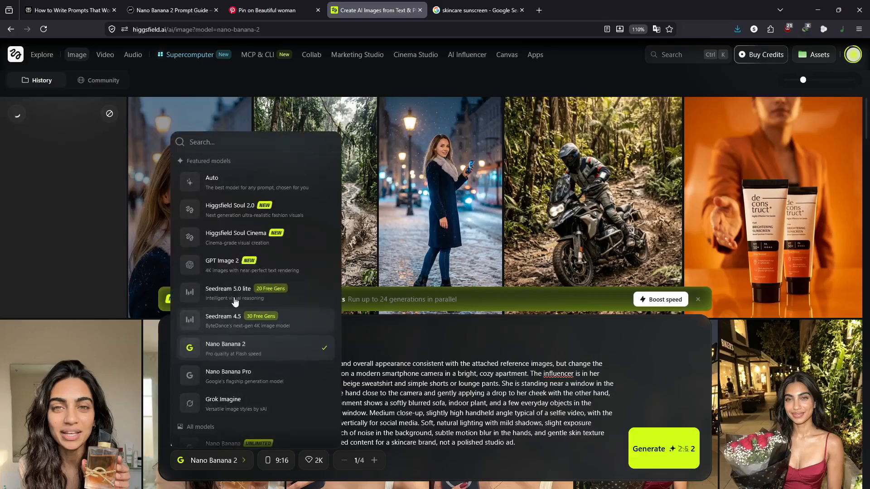
click(238, 271)
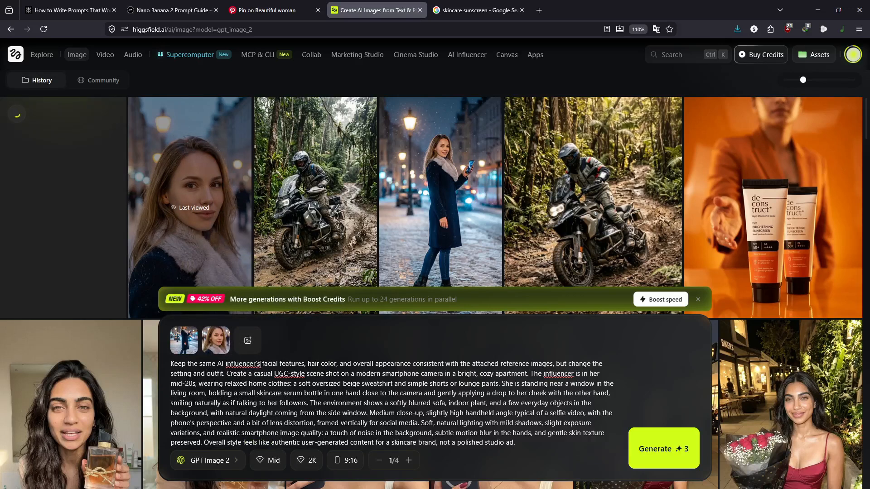
text(@)
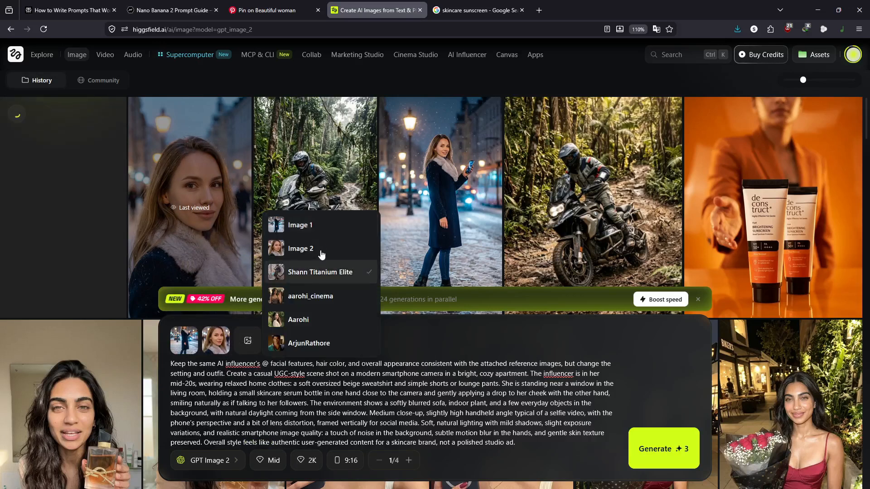
click(317, 228)
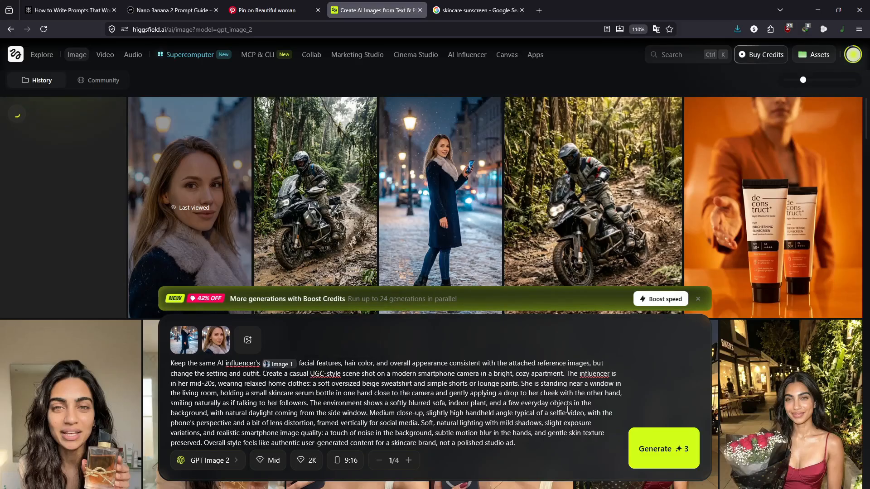
Generate the UGC skincare scene with GPT Image 2 using the current prompt and references.
click(675, 452)
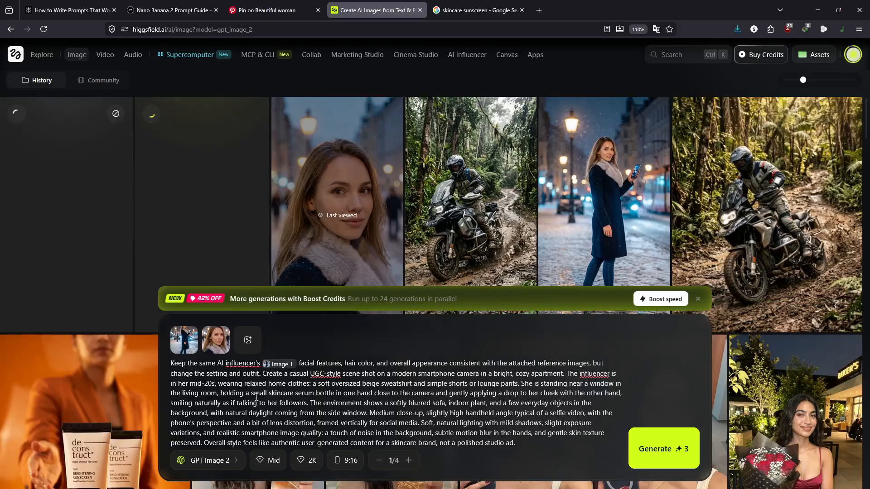
Replace the prompt's Image 1 reference with Image 2 and try to add another image reference after "The influencer".
click(610, 374)
text(@)
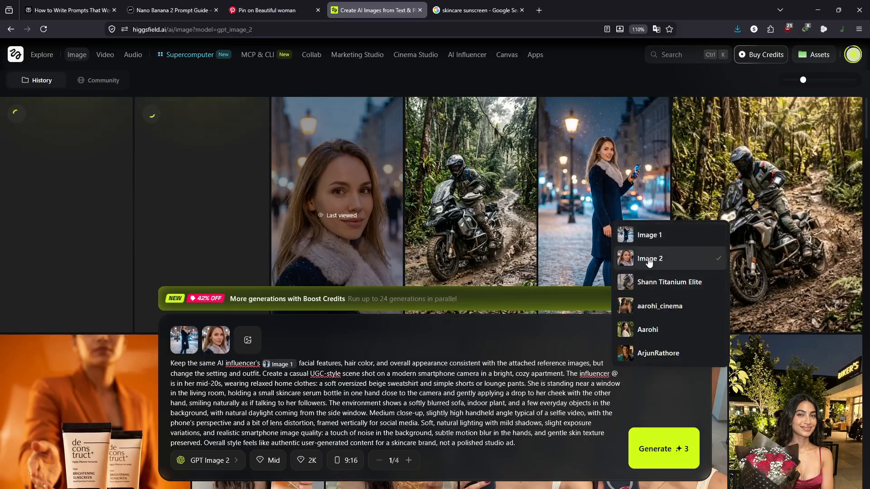
click(284, 365)
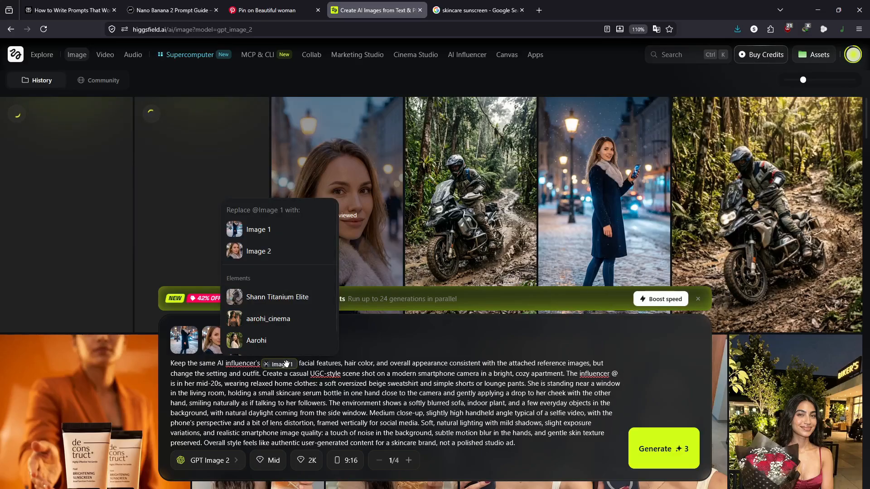
click(259, 252)
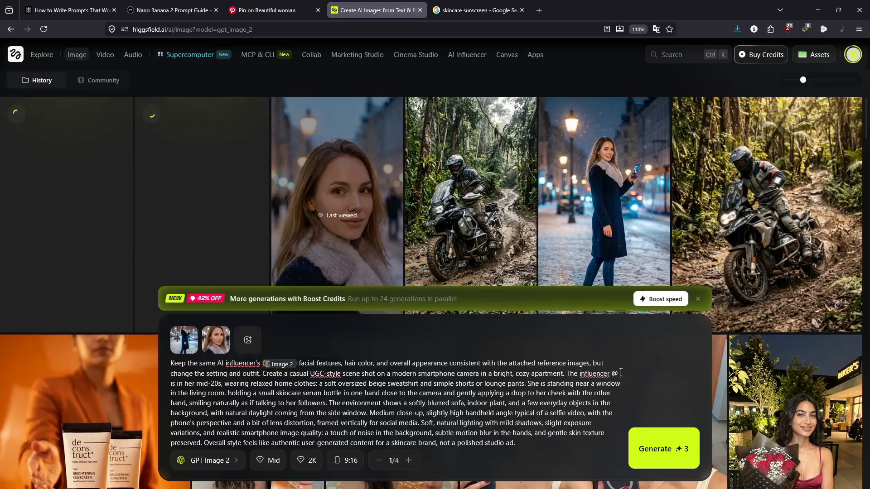
key(BackSpace)
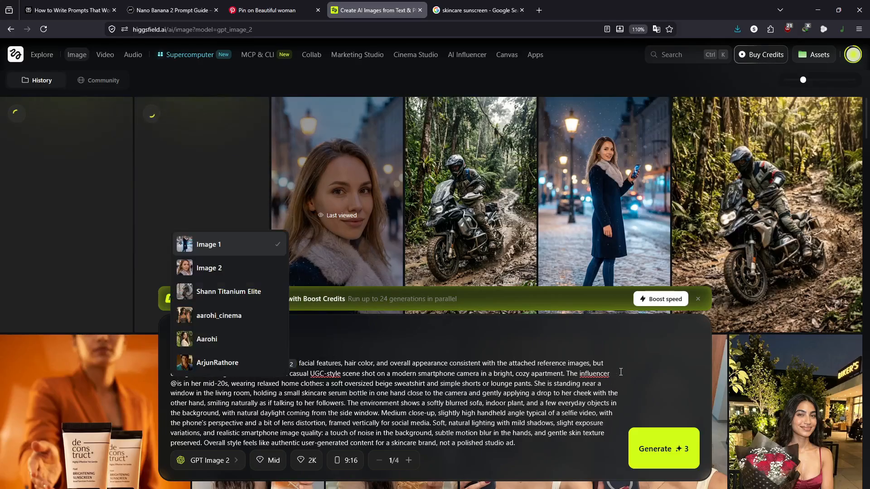
click(239, 272)
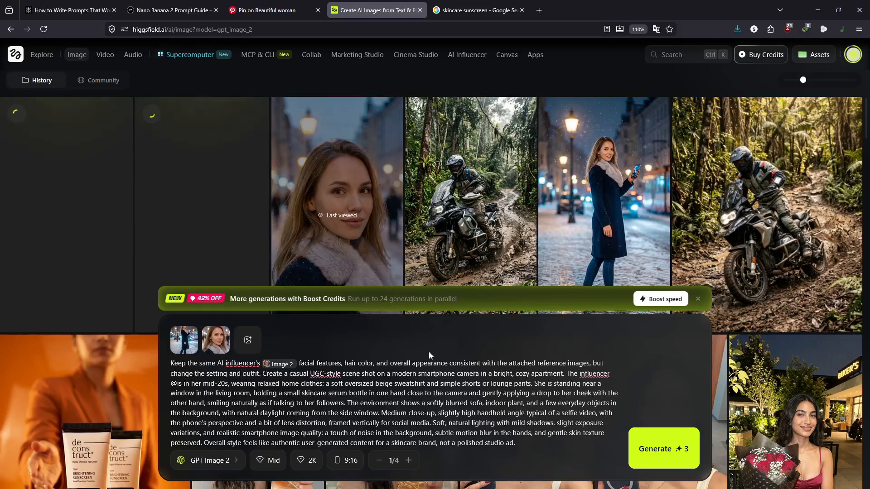
Switch to Pinterest and search for "infographic design".
click(268, 10)
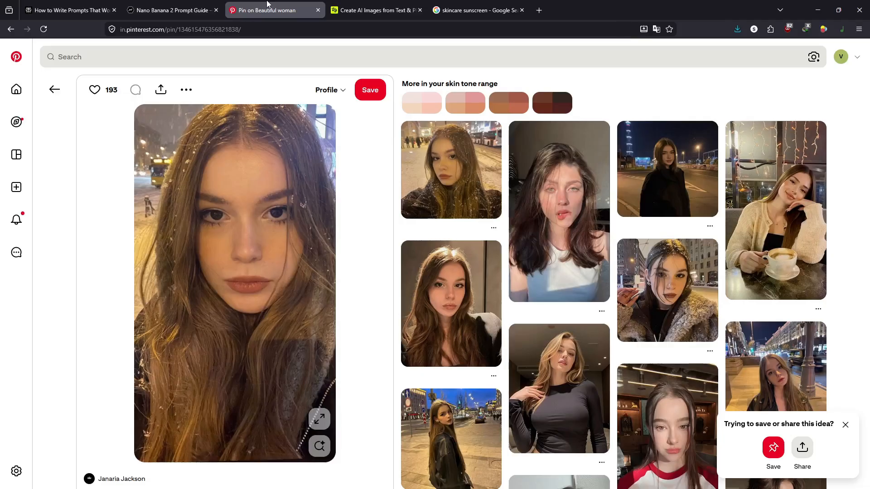
click(268, 54)
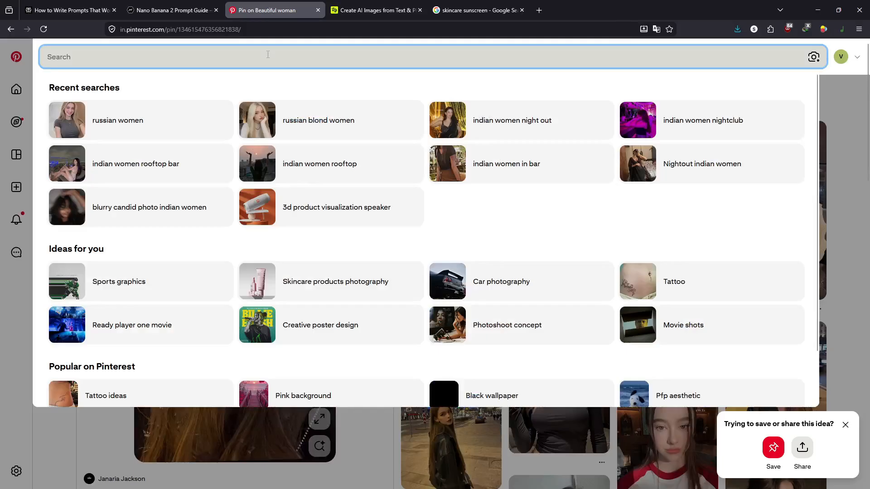
text(info)
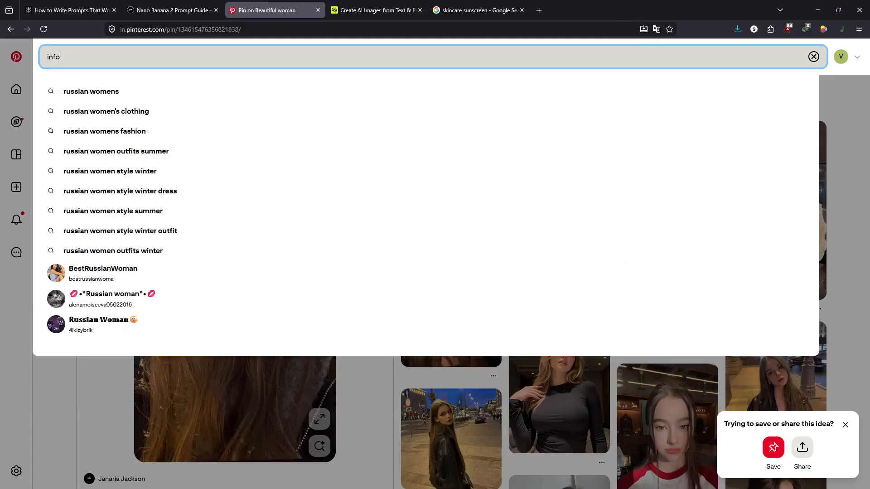
key(Down)
key(Return)
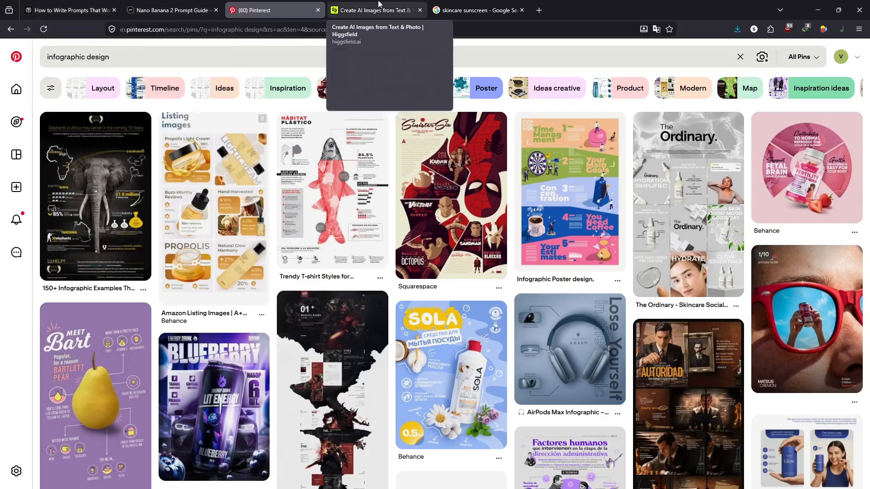
Switch to Higgsfield, compare the Nano Banana 2 and GPT Image 2 skincare images at full size, and close the viewer.
click(367, 10)
mouse_move(210, 180)
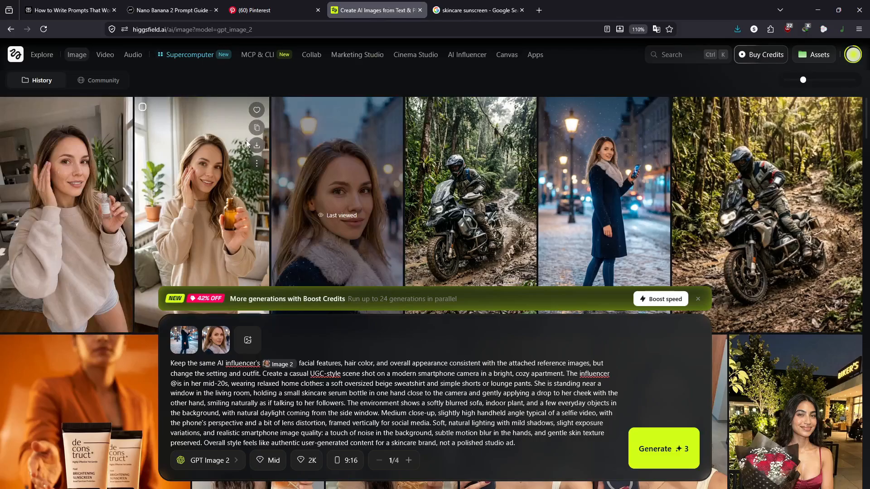
click(209, 179)
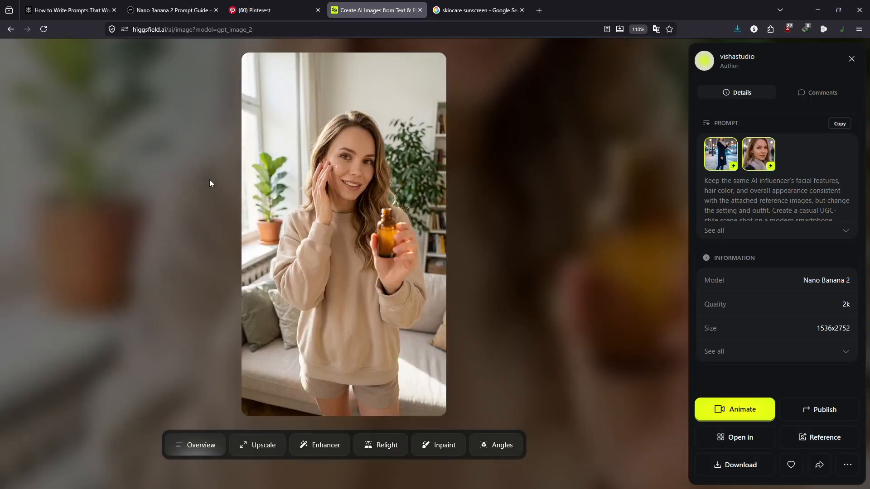
key(Right)
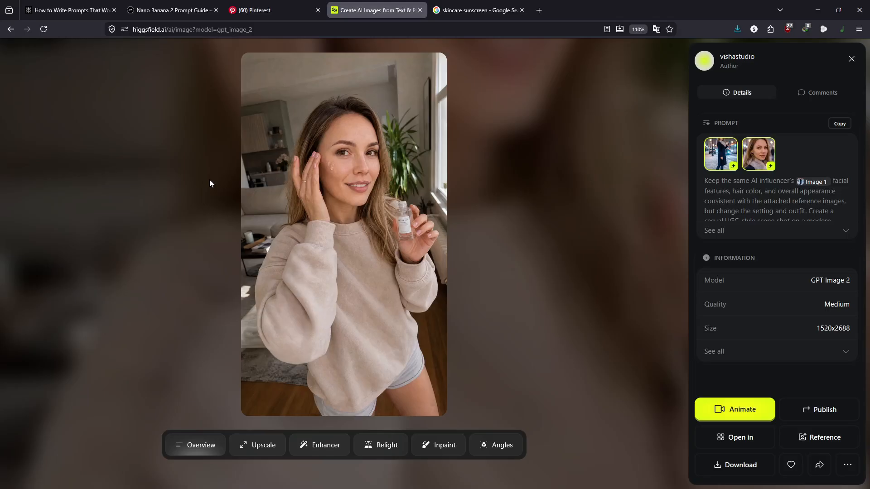
click(209, 179)
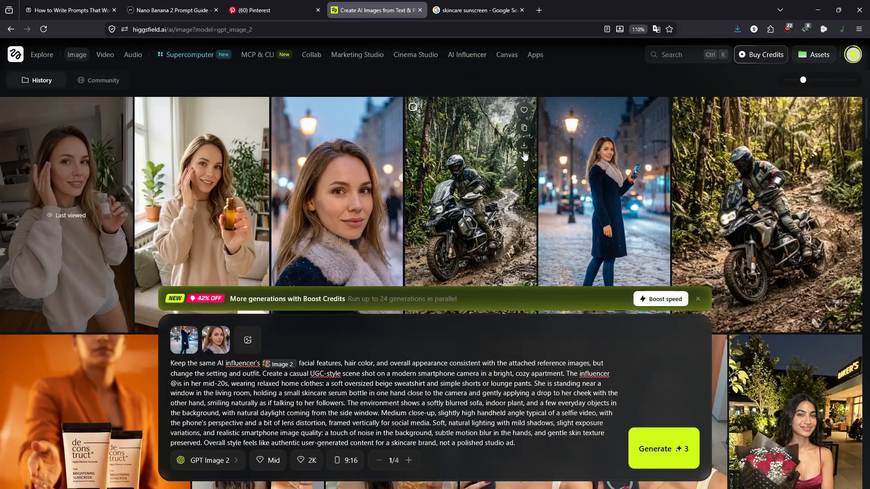
Examine the earlier image of the woman in a dark leather dress with its generation details, and return to the newest images.
scroll(317, 184, down, 10)
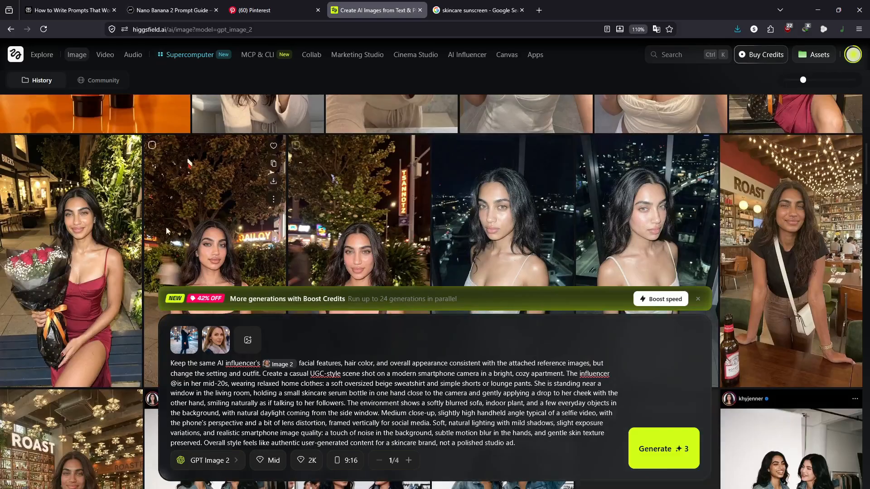
click(200, 214)
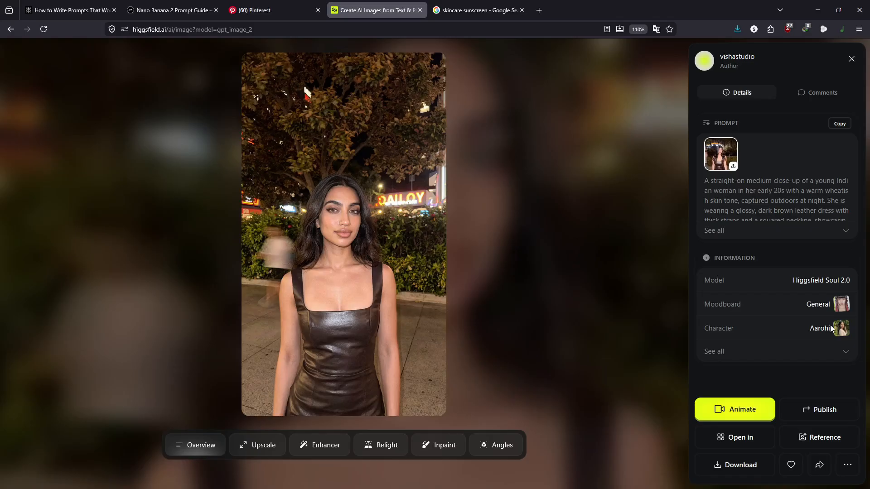
key(Escape)
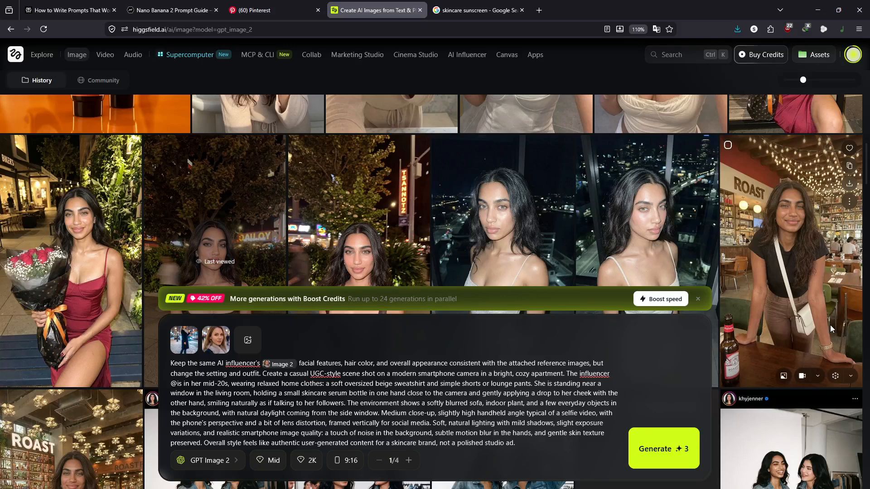
scroll(647, 265, up, 5)
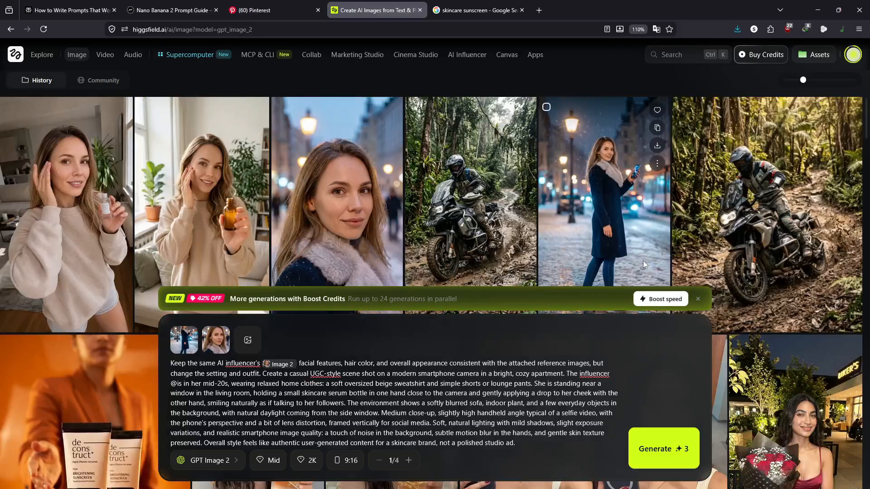